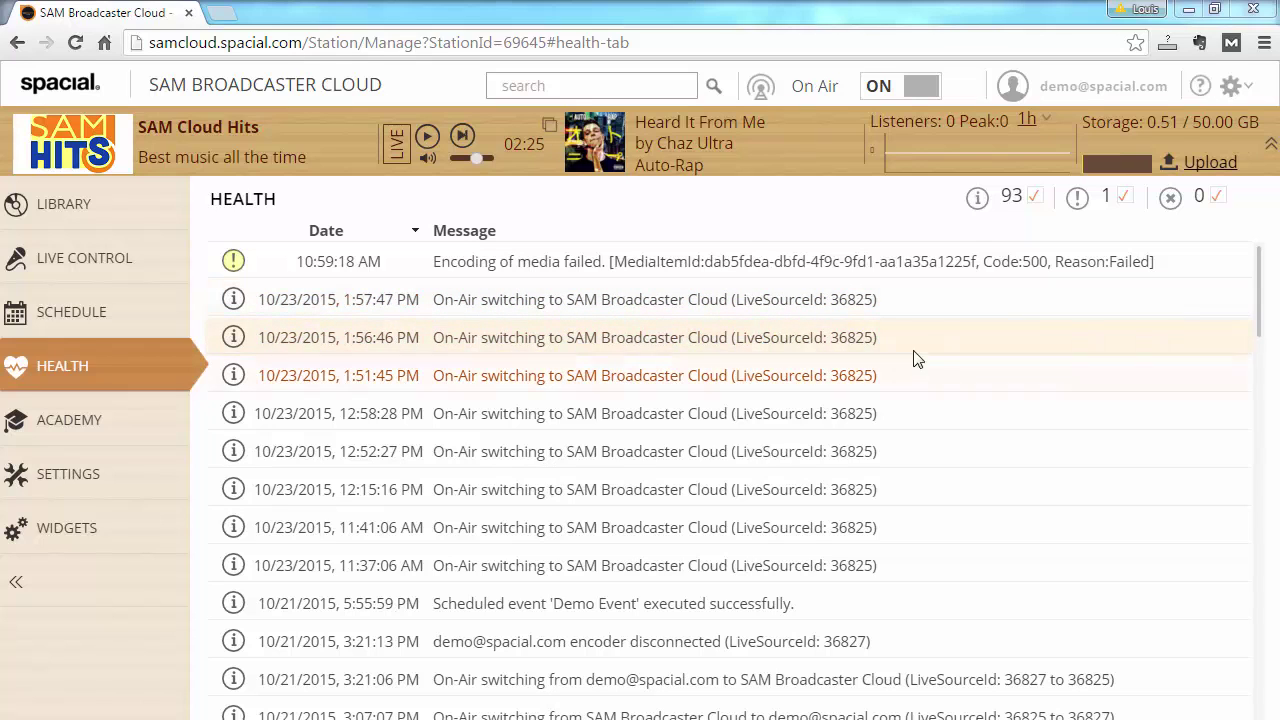
Review the Health log entries for Demo Event, encoder connect/disconnect and on-air switching.
mouse_move(1262, 300)
mouse_down()
mouse_move(1260, 337)
mouse_move(1246, 306)
mouse_move(1238, 353)
mouse_up()
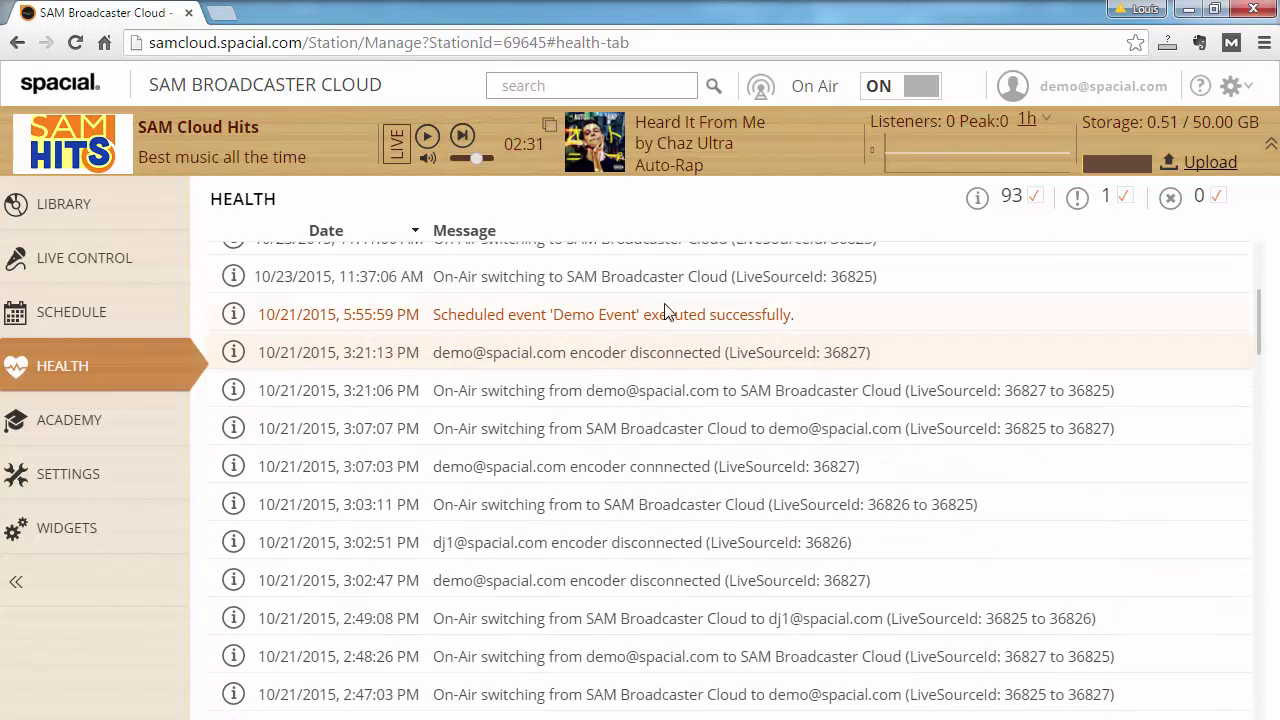
click(605, 317)
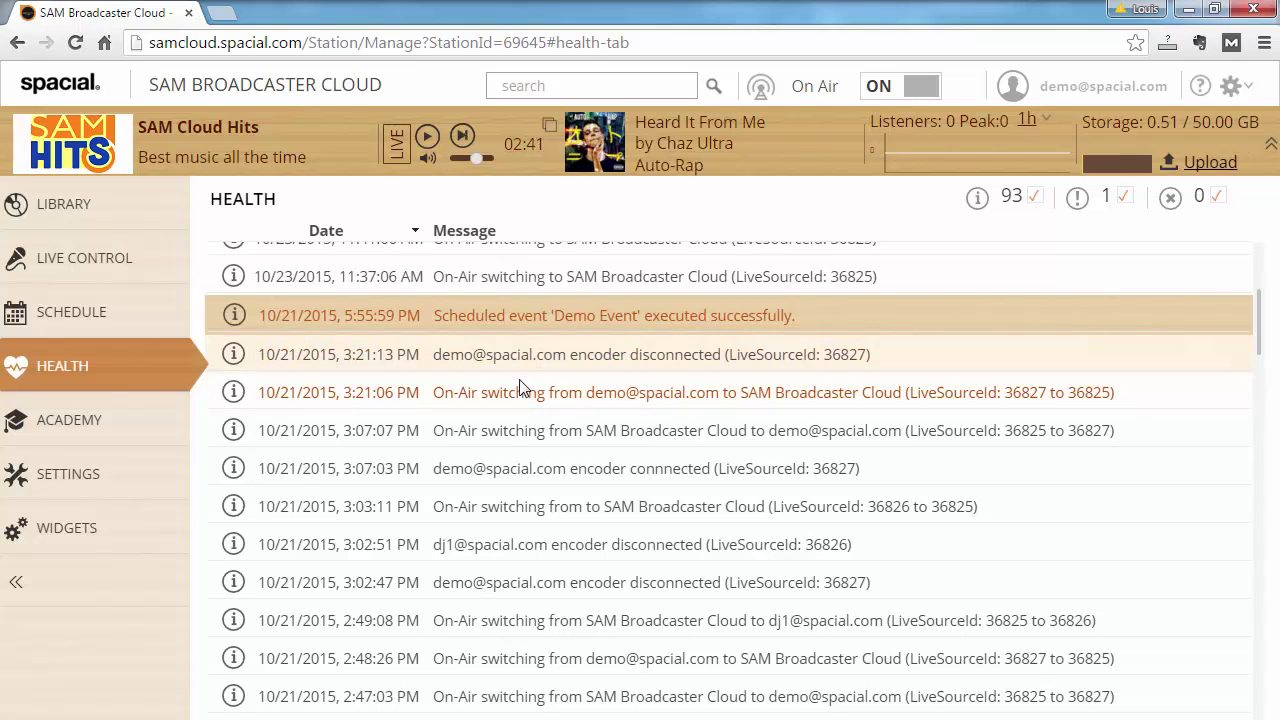
click(540, 363)
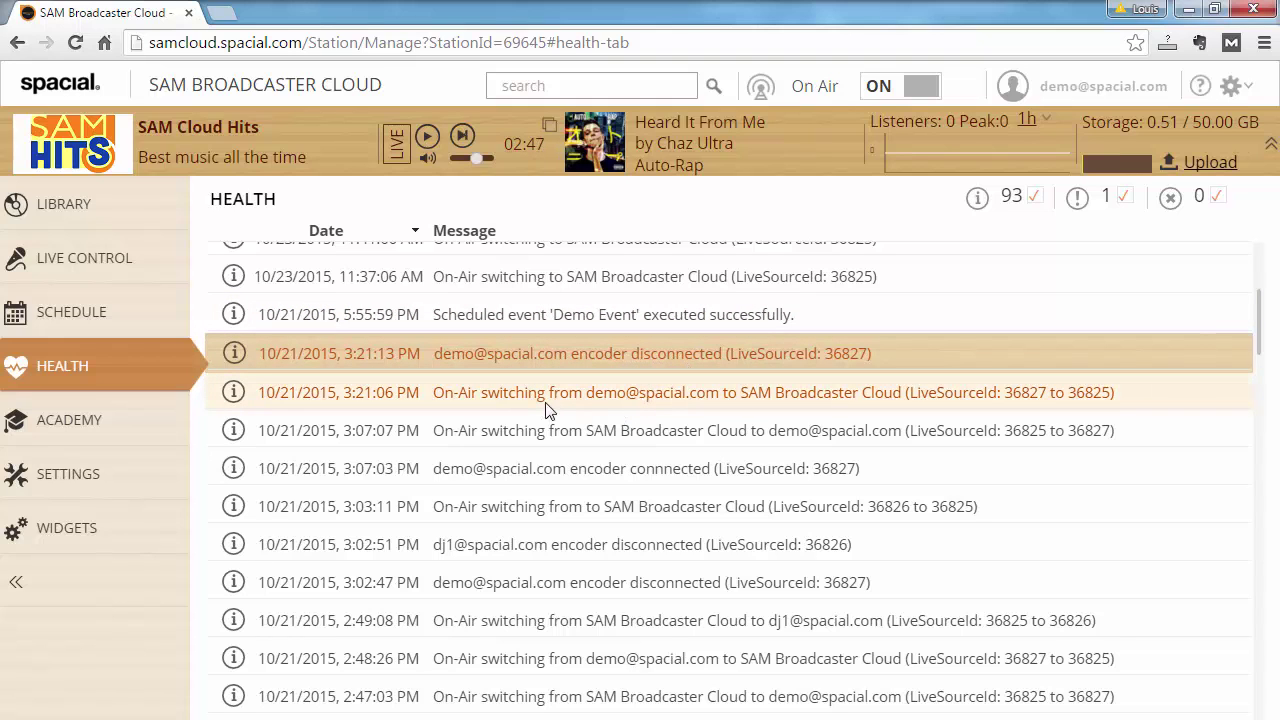
click(567, 472)
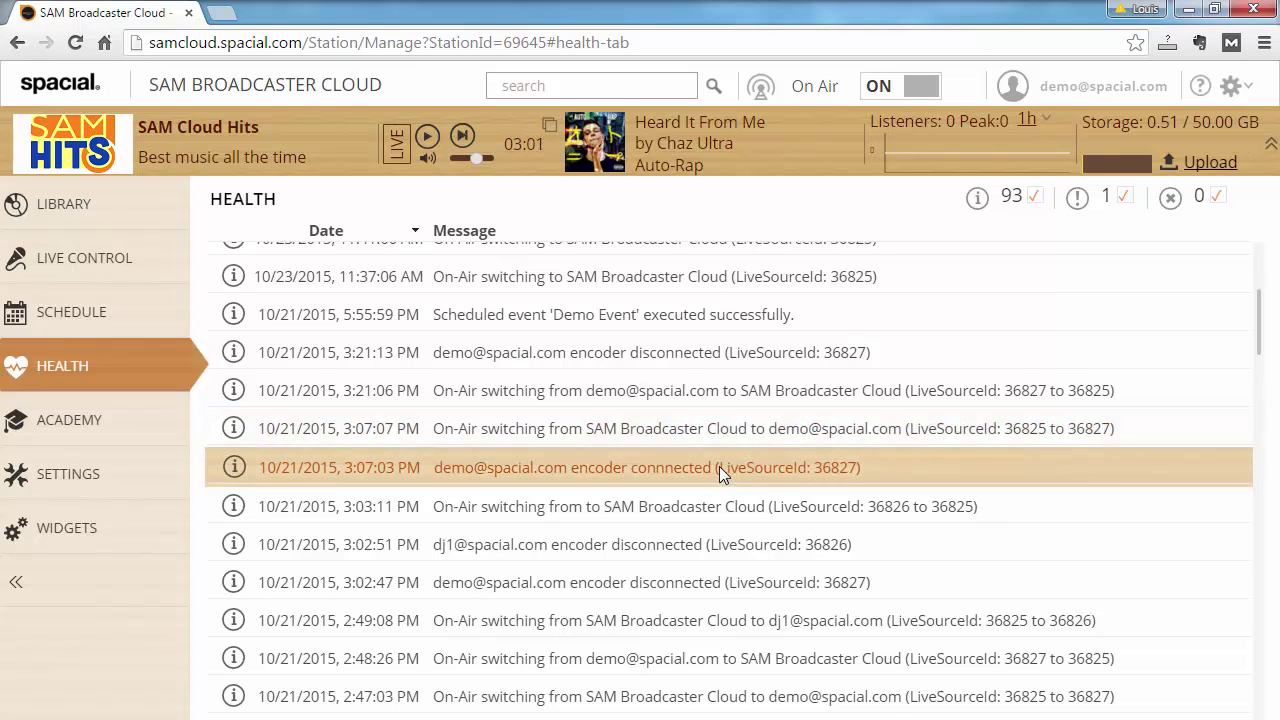
click(755, 436)
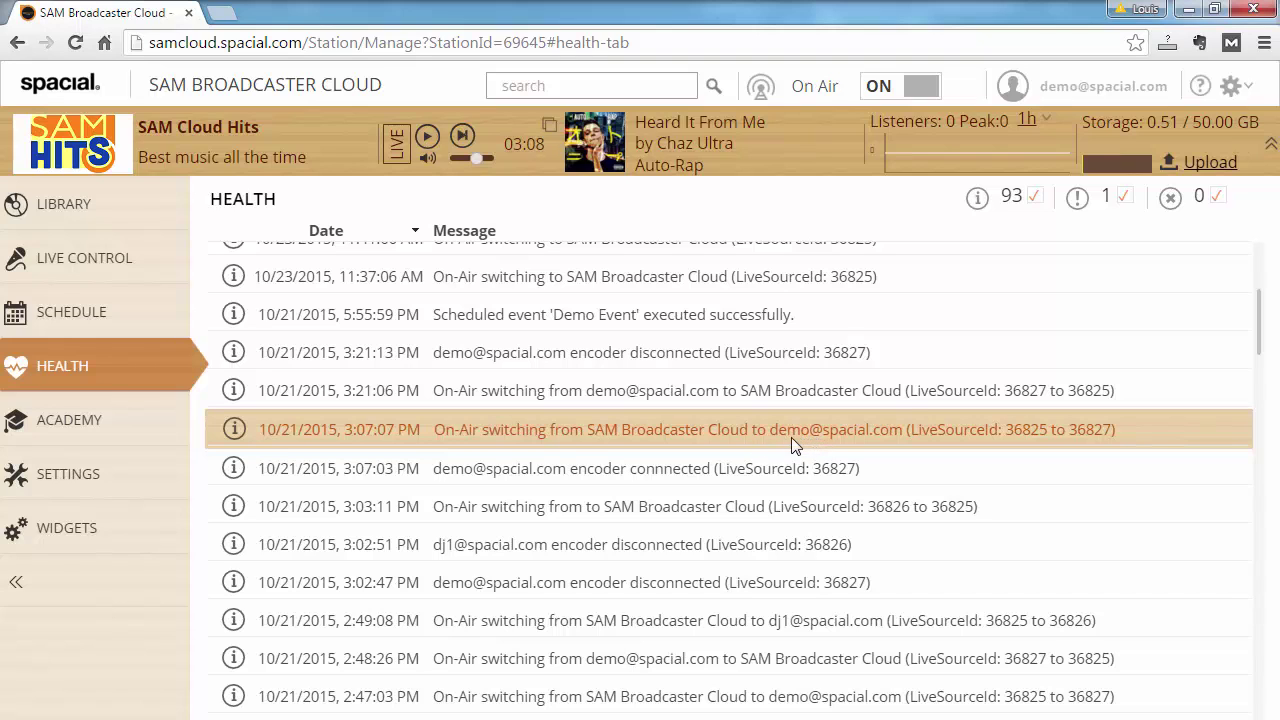
click(758, 399)
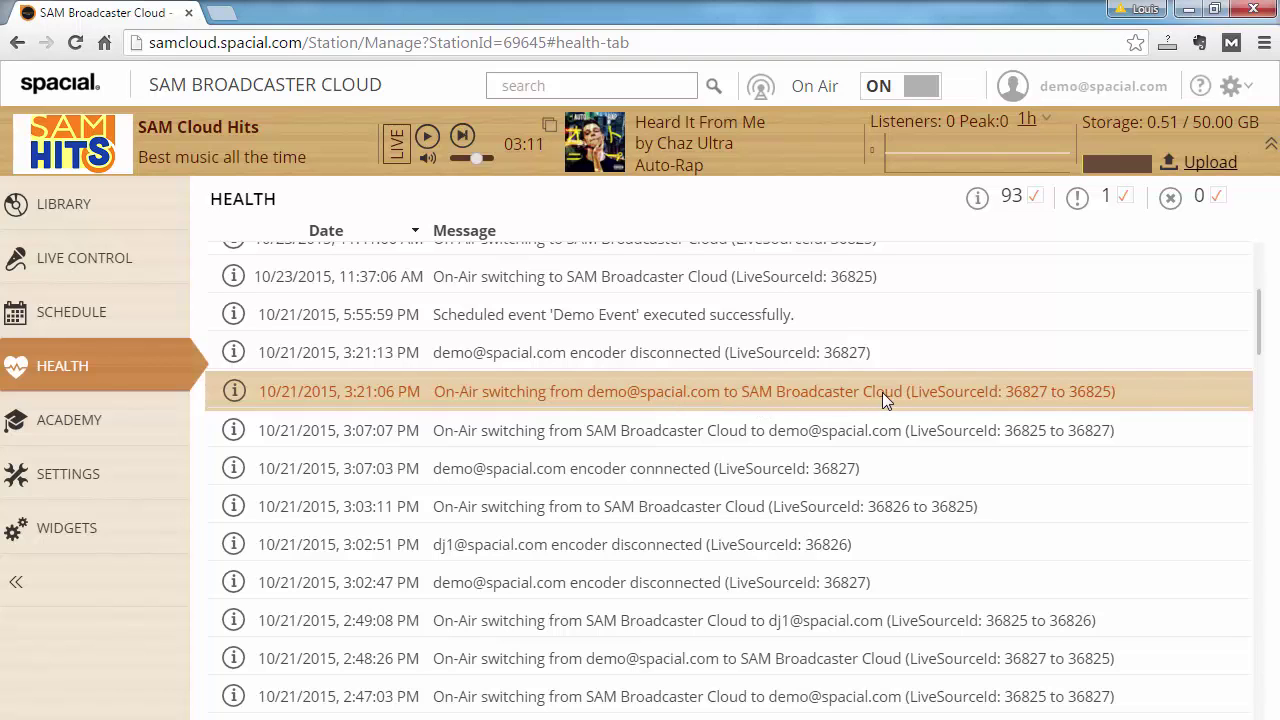
click(698, 353)
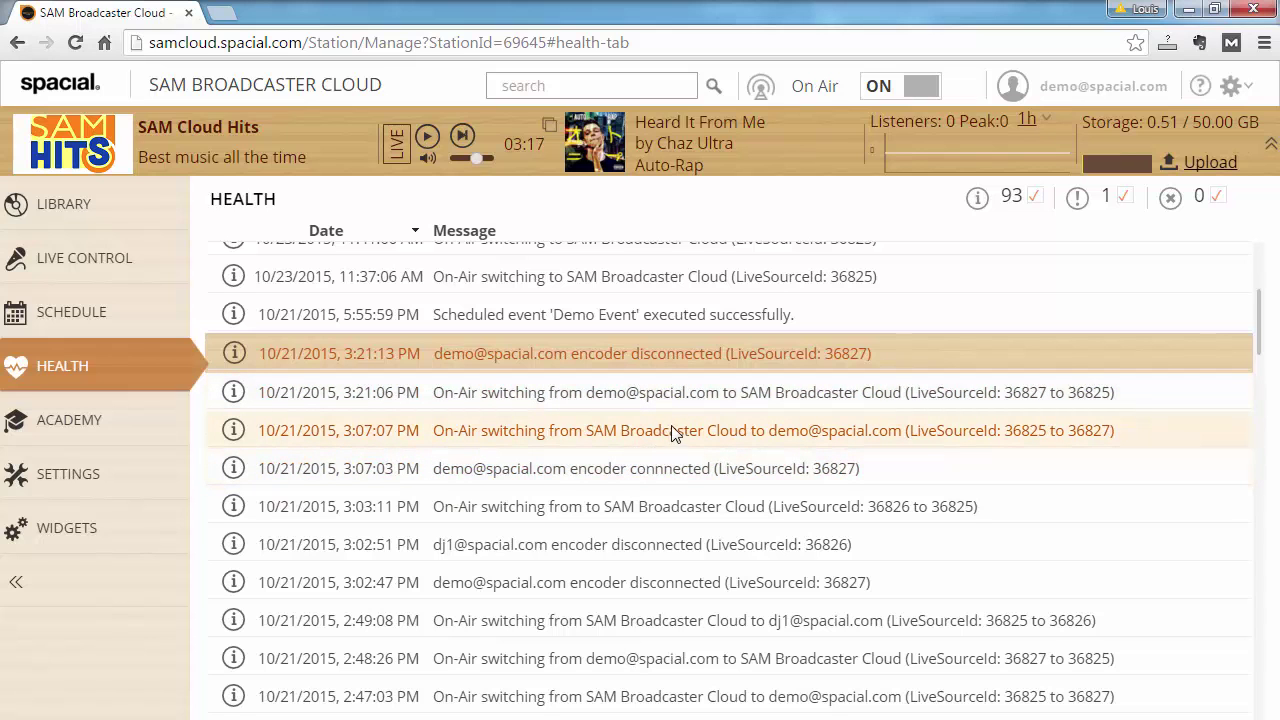
scroll(674, 433, up, 3)
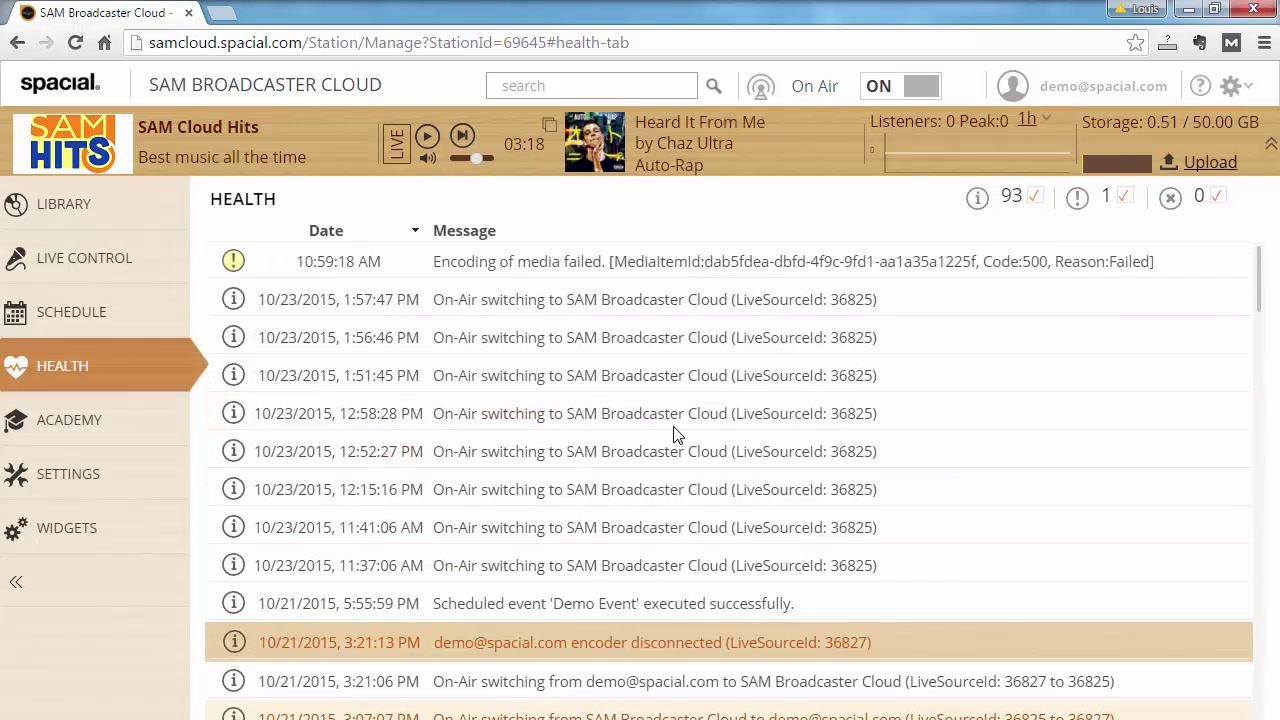
click(628, 315)
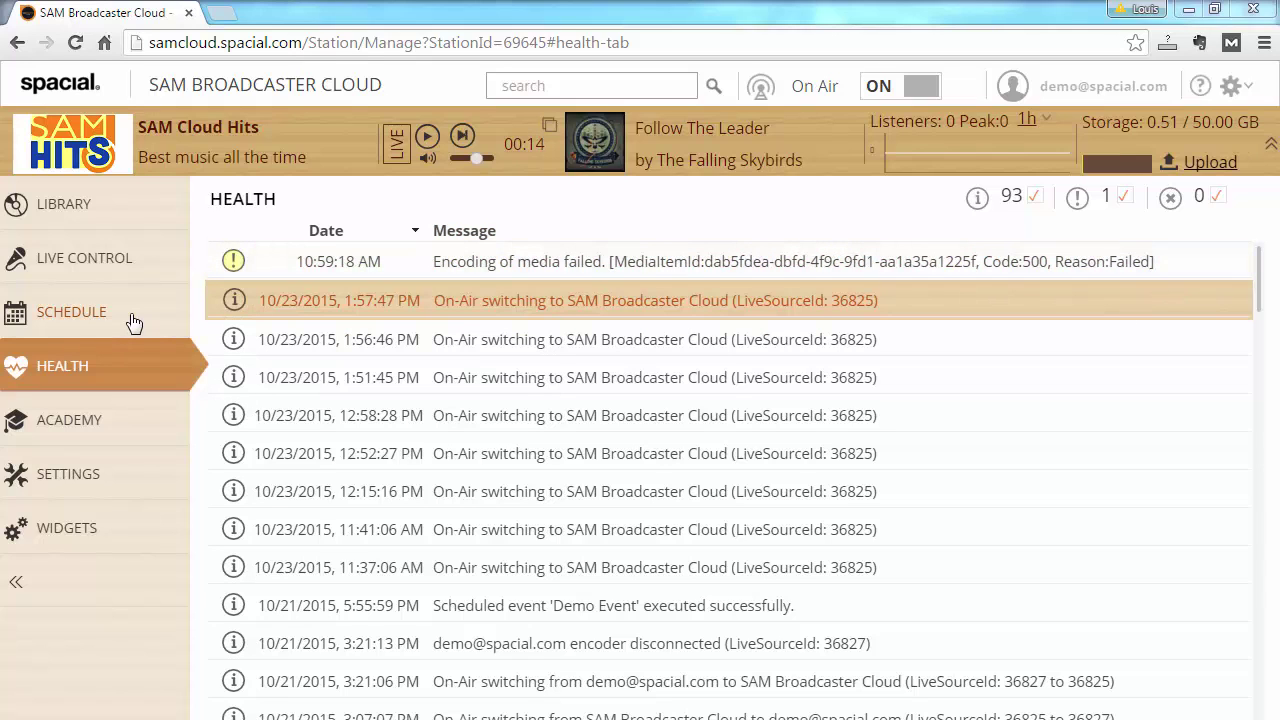
Show EmptyPlaylist in the library, confirming it contains no tracks.
click(130, 215)
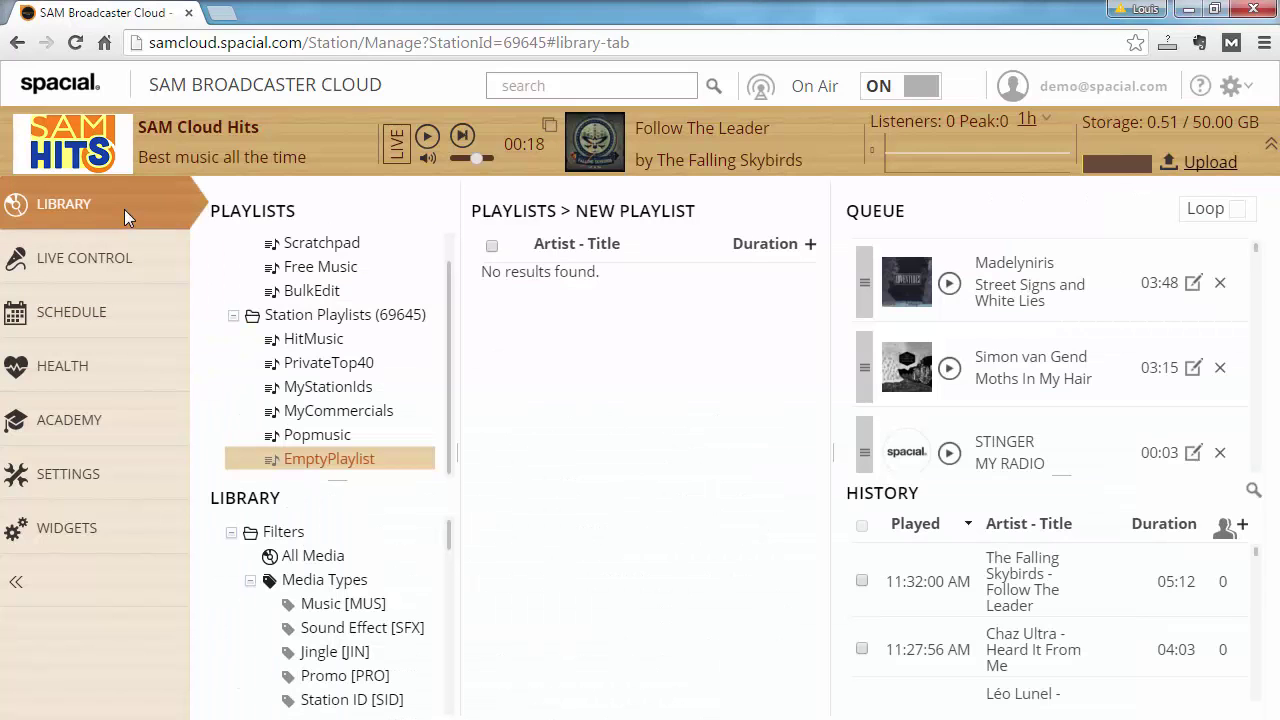
click(343, 466)
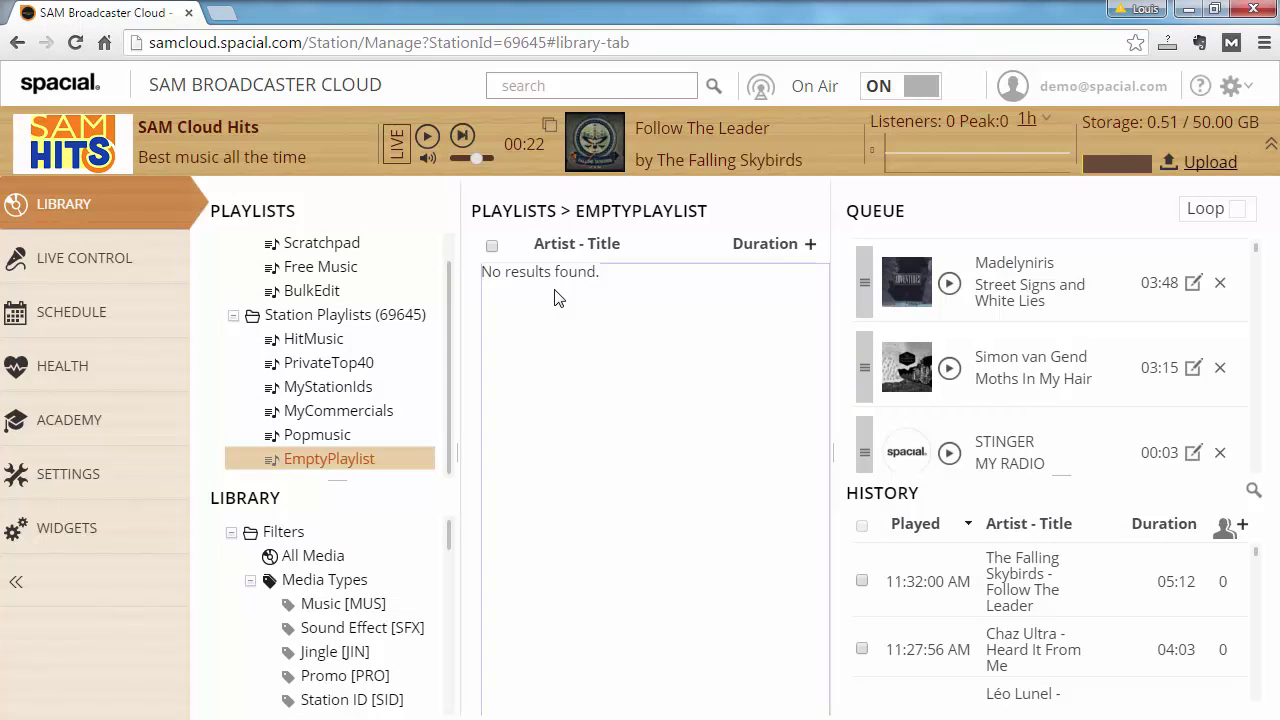
click(121, 313)
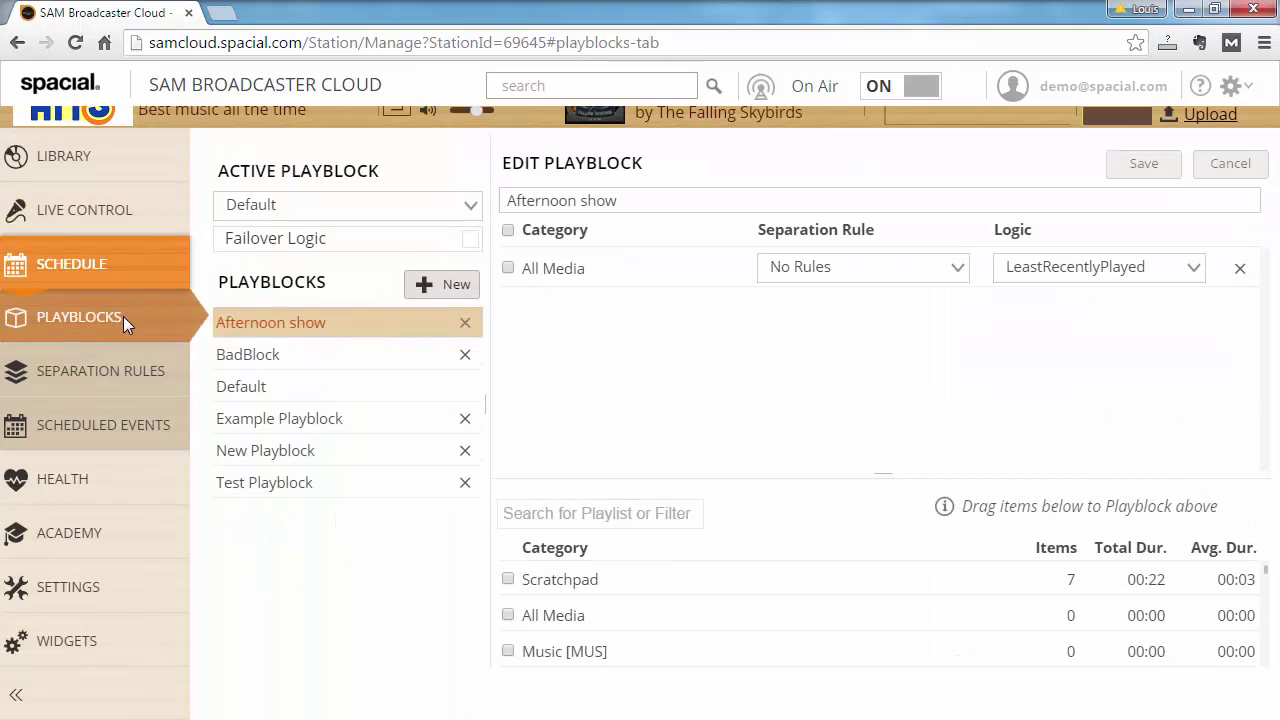
Make BadBlock draw only from EmptyPlaylist, replacing All Media.
click(277, 355)
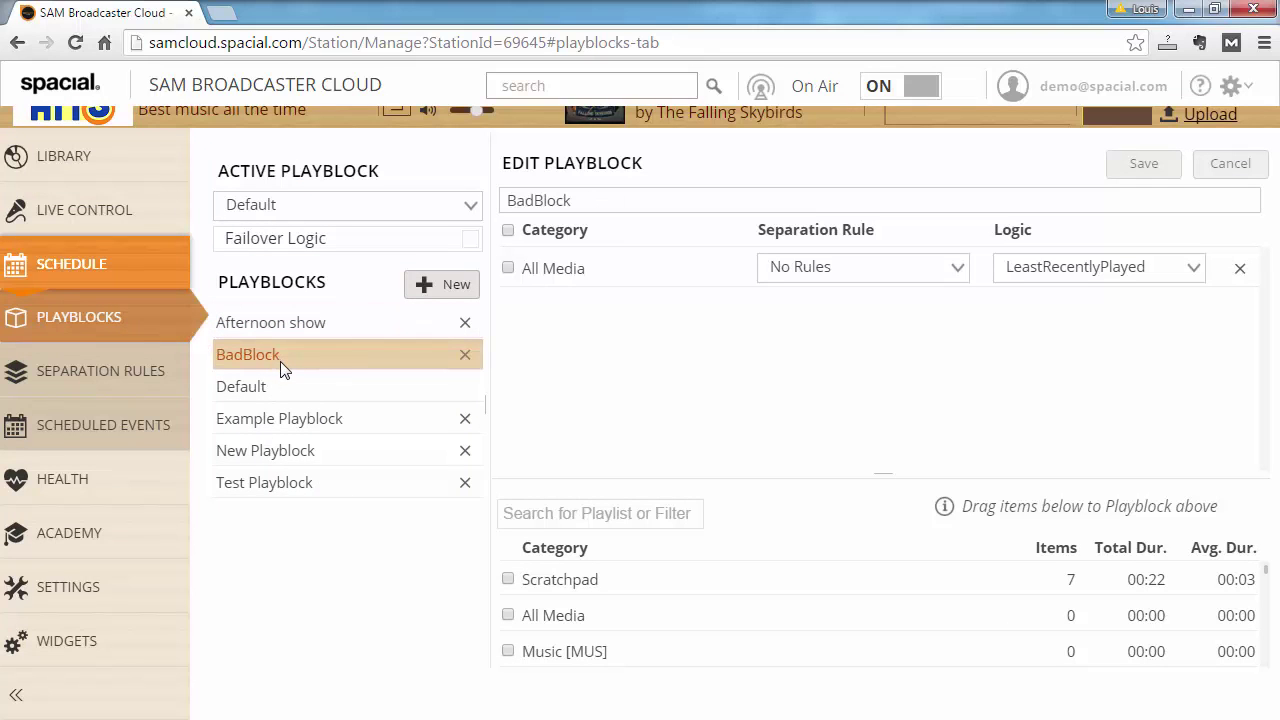
click(595, 511)
text(emt)
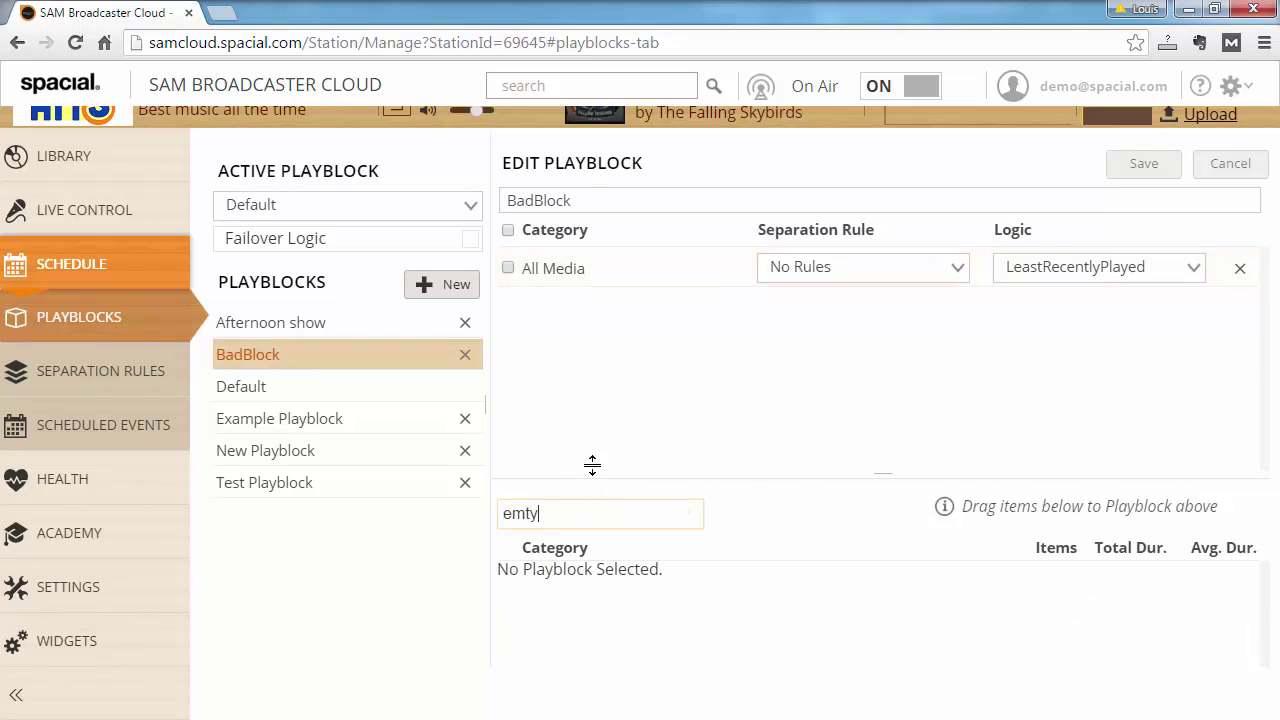
key(BackSpace)
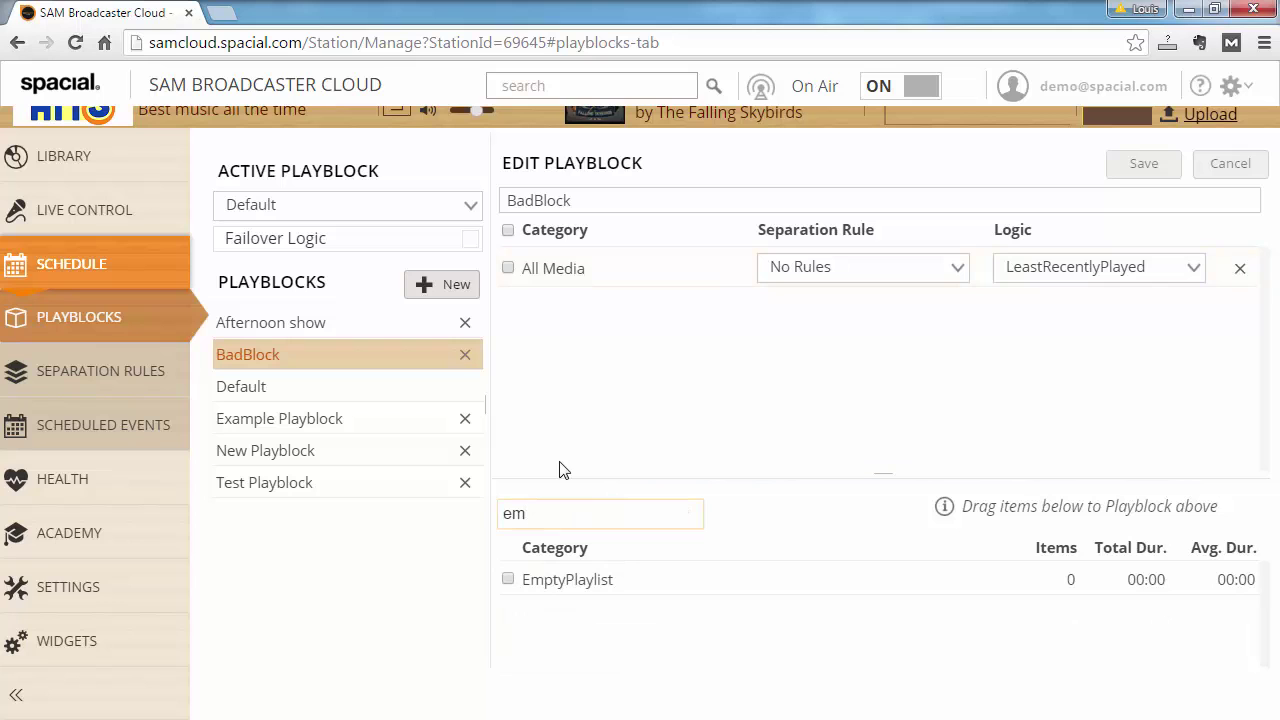
drag(600, 585, 706, 346)
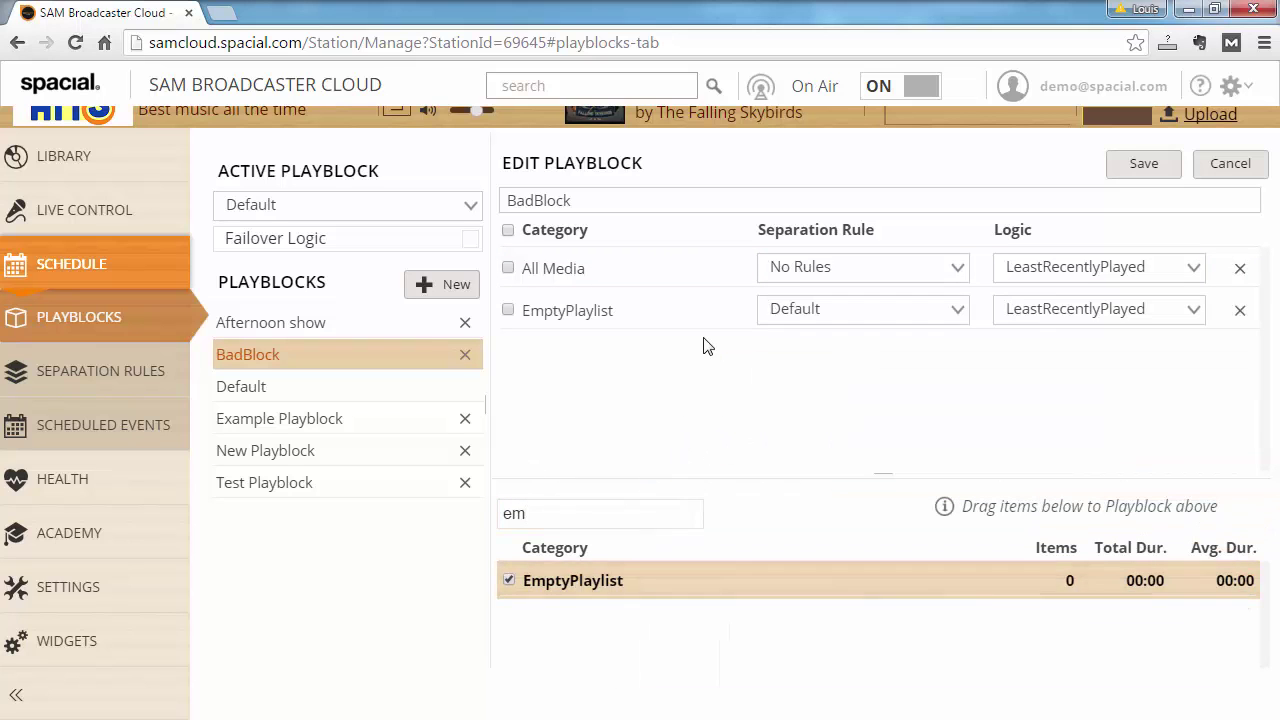
click(1240, 268)
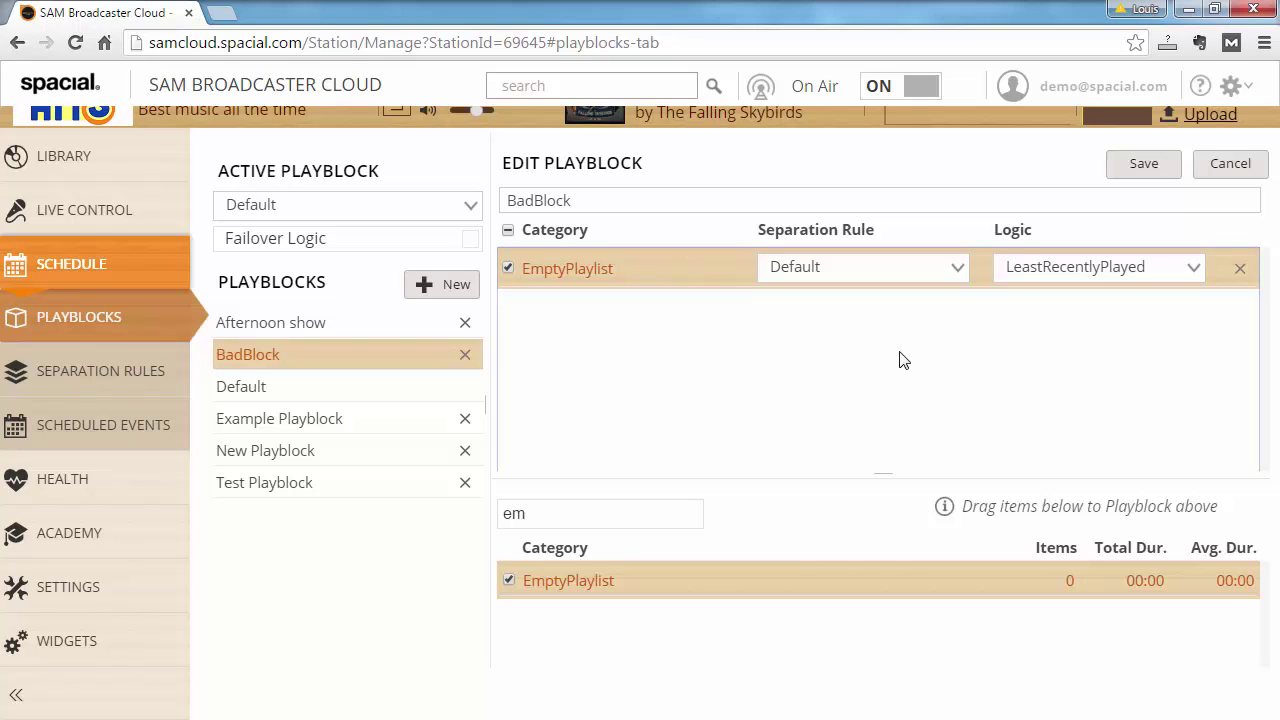
click(469, 239)
Save BadBlock and set it as the Active Playblock.
click(1141, 165)
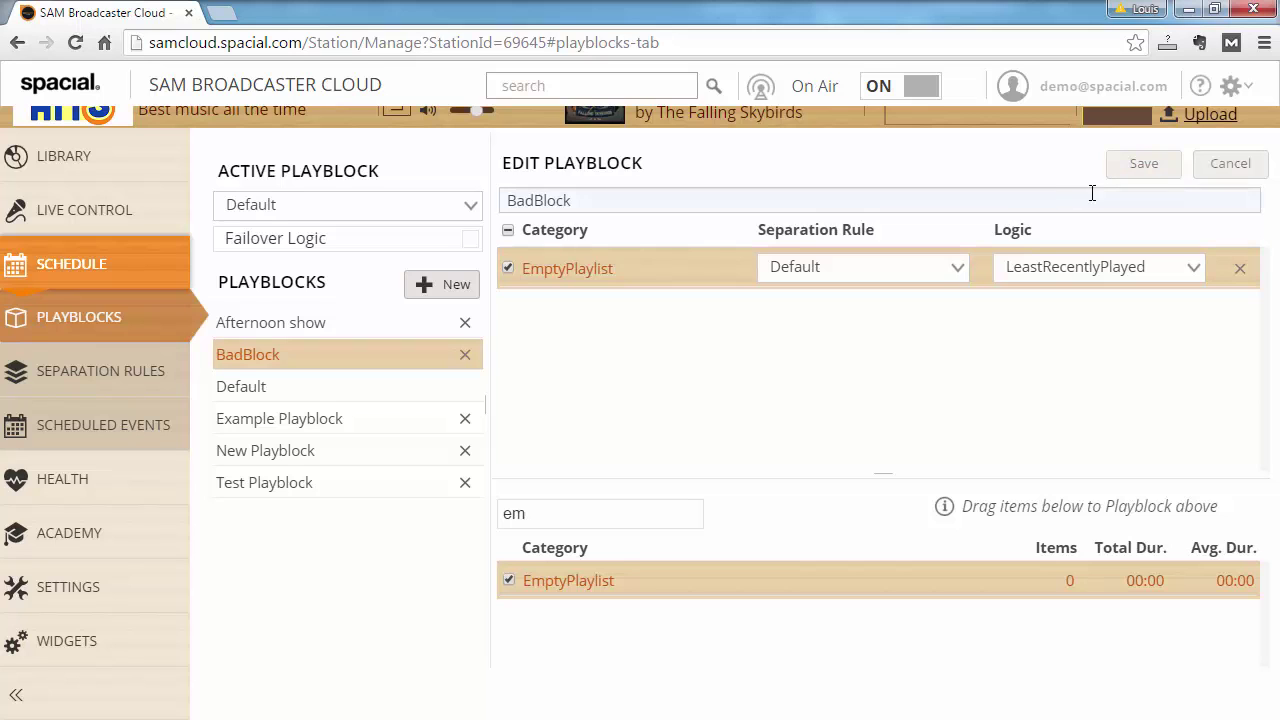
click(382, 208)
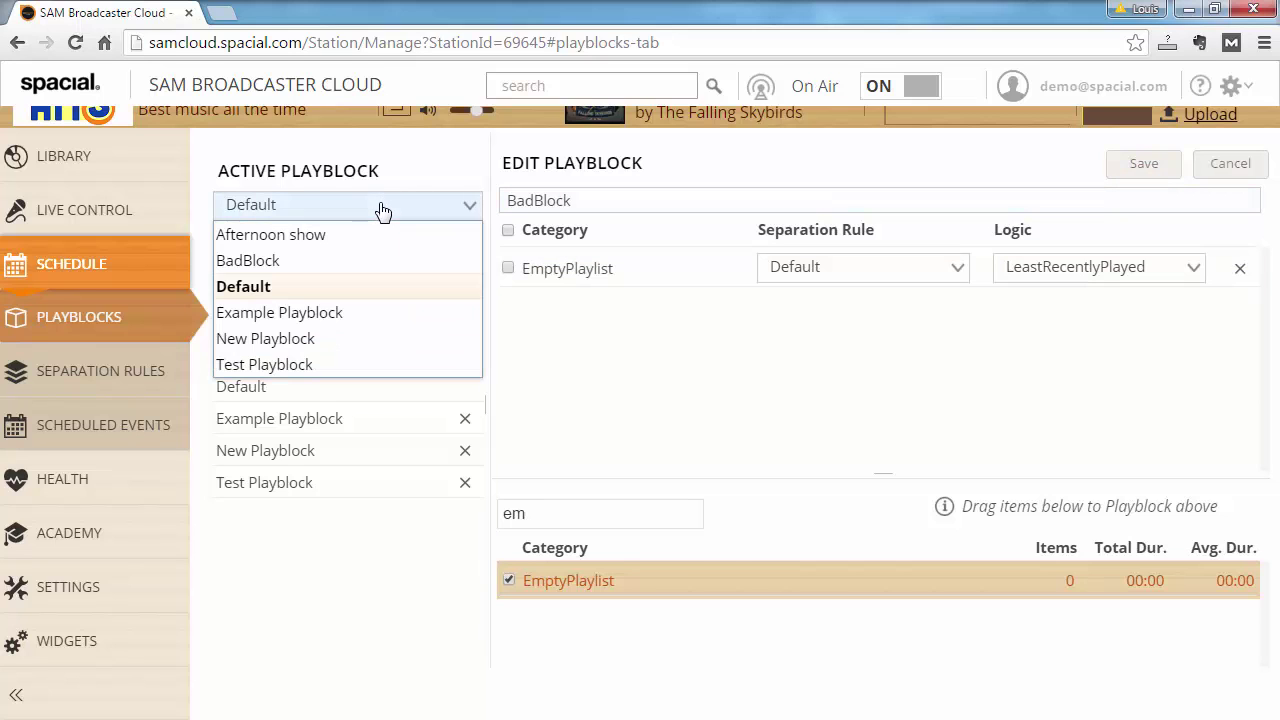
click(336, 270)
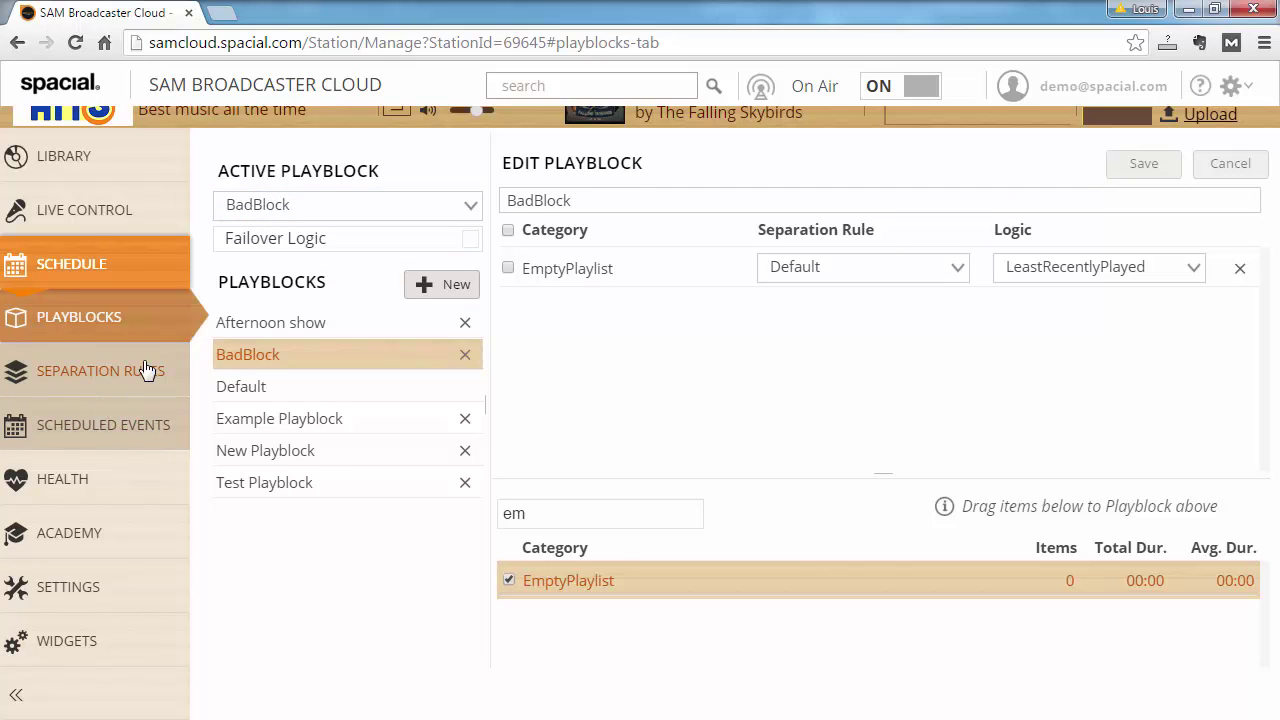
Skip the current track, delete the queued tracks, and return to the Health log.
click(74, 480)
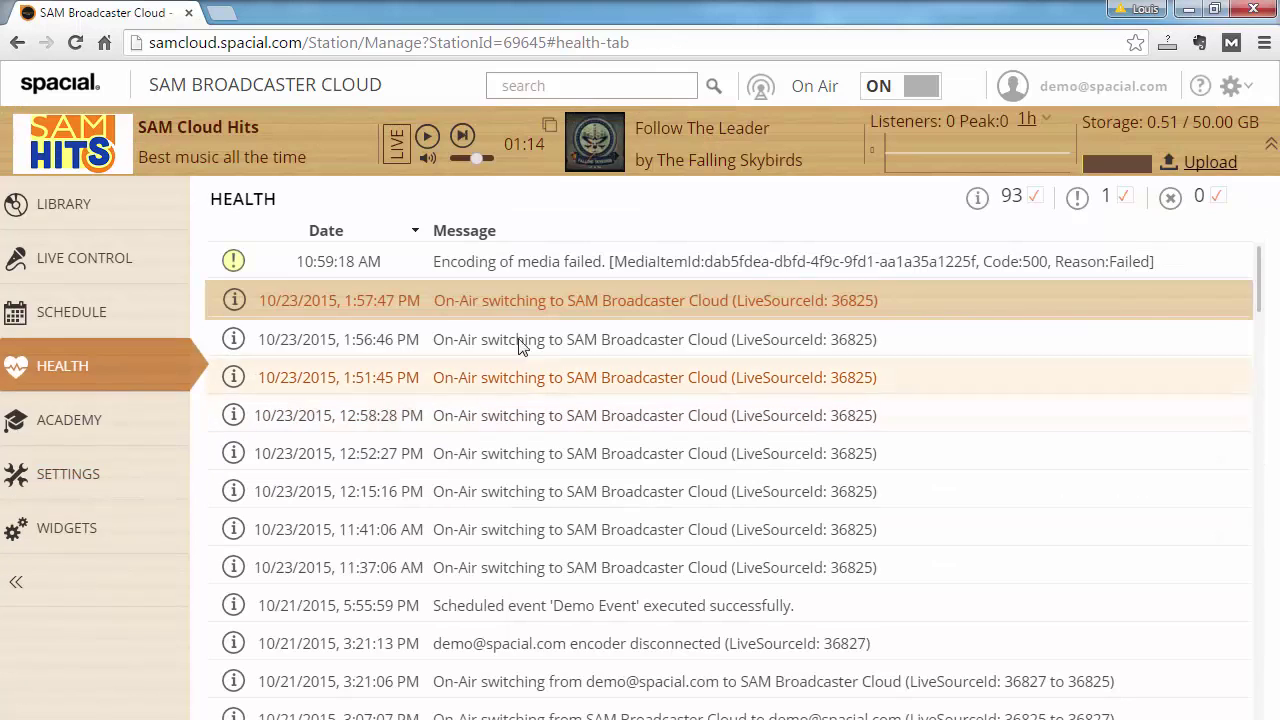
click(459, 136)
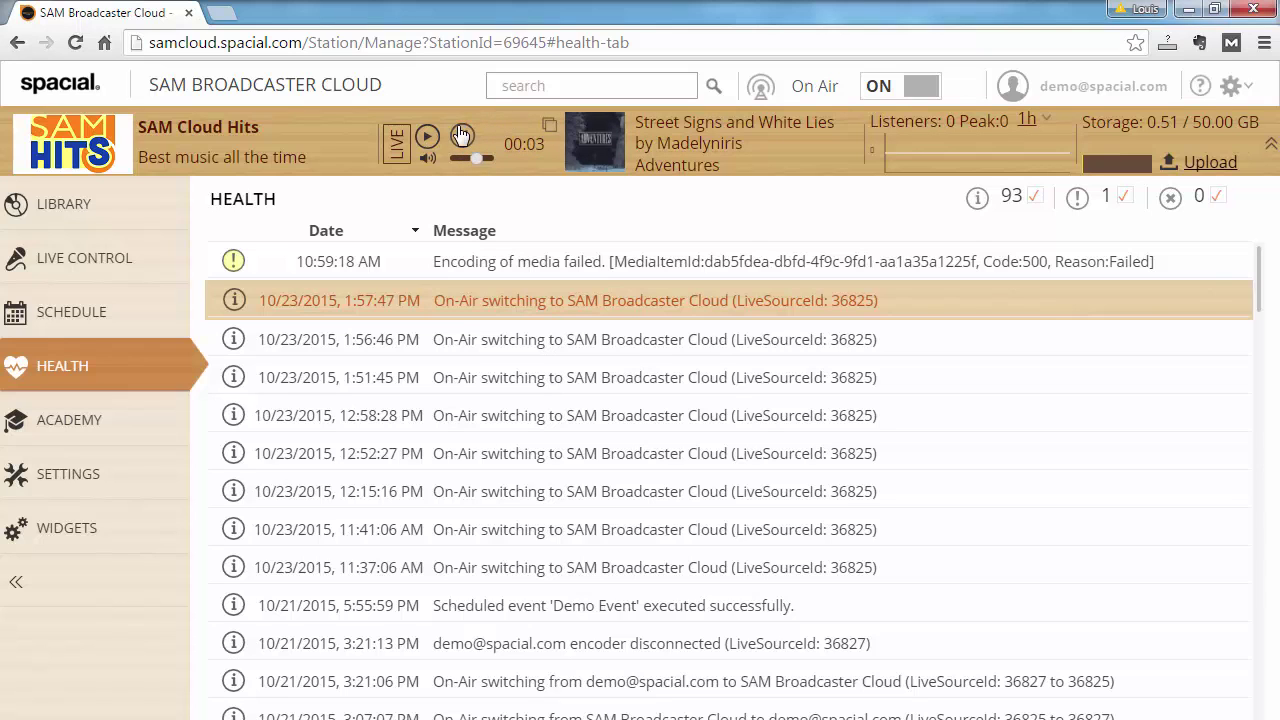
click(88, 210)
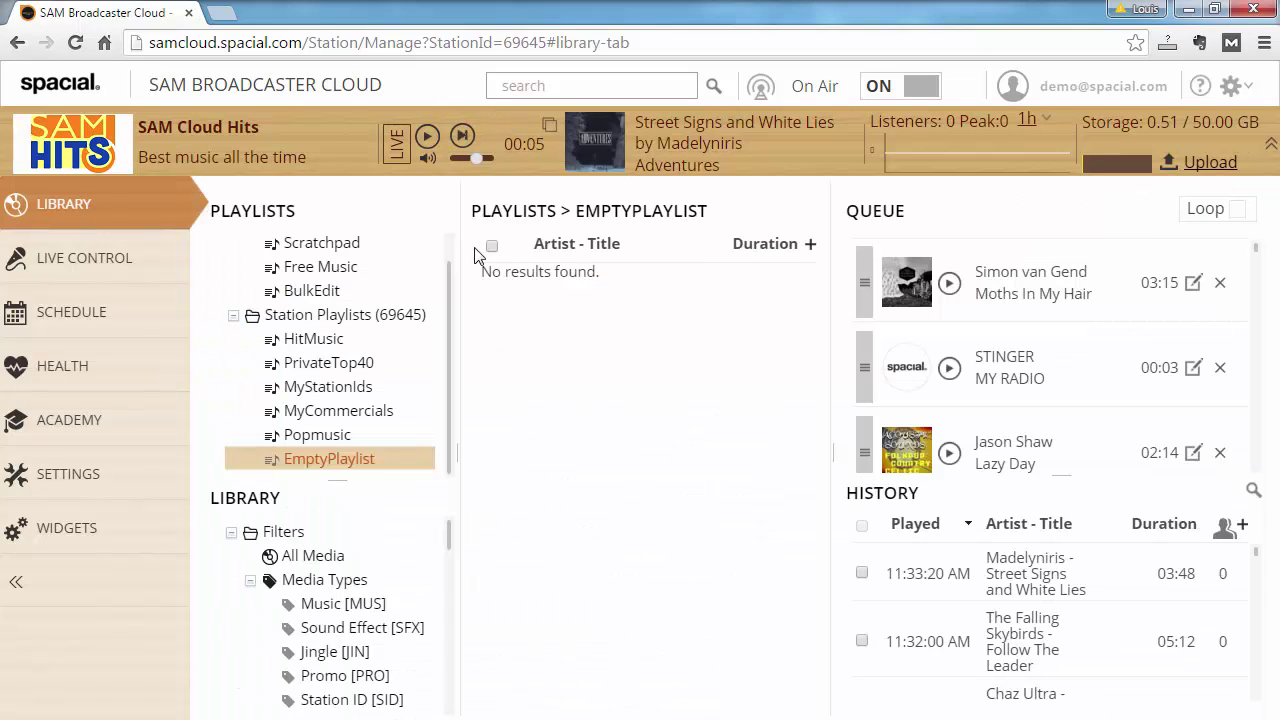
click(1055, 272)
key(Delete)
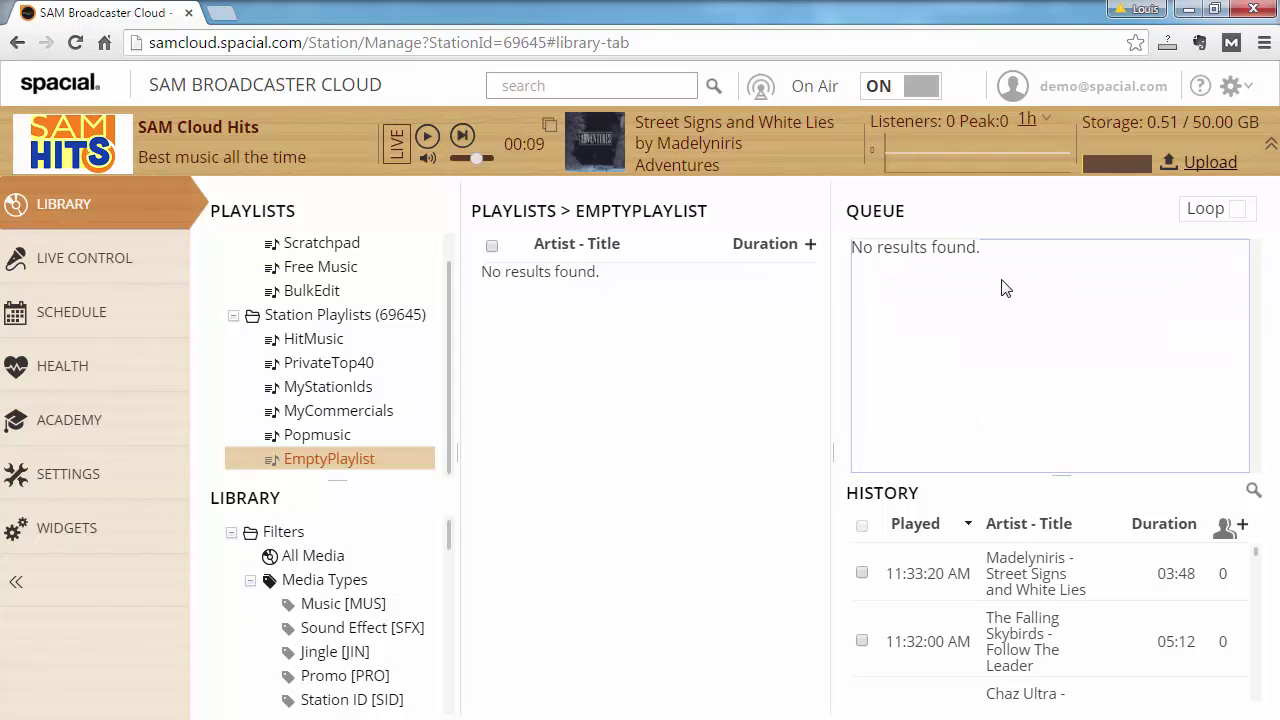
click(102, 386)
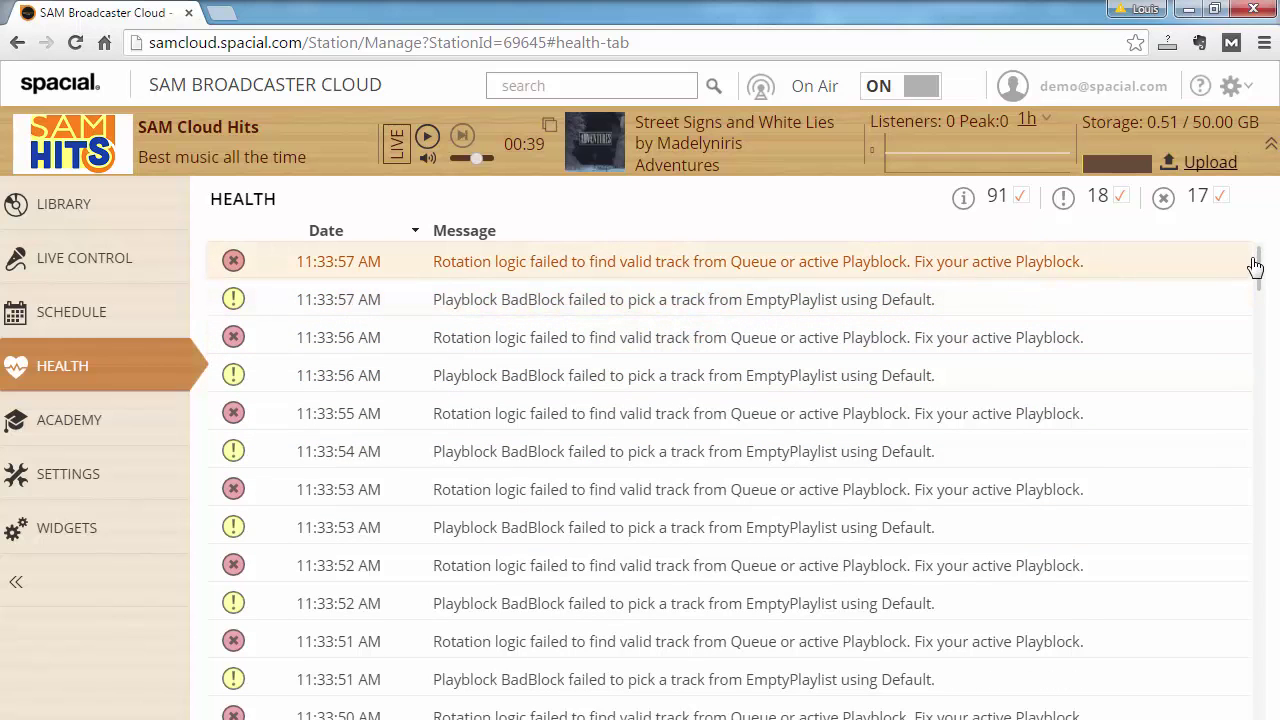
mouse_move(1263, 266)
mouse_down()
mouse_move(1251, 306)
mouse_move(1248, 248)
mouse_up()
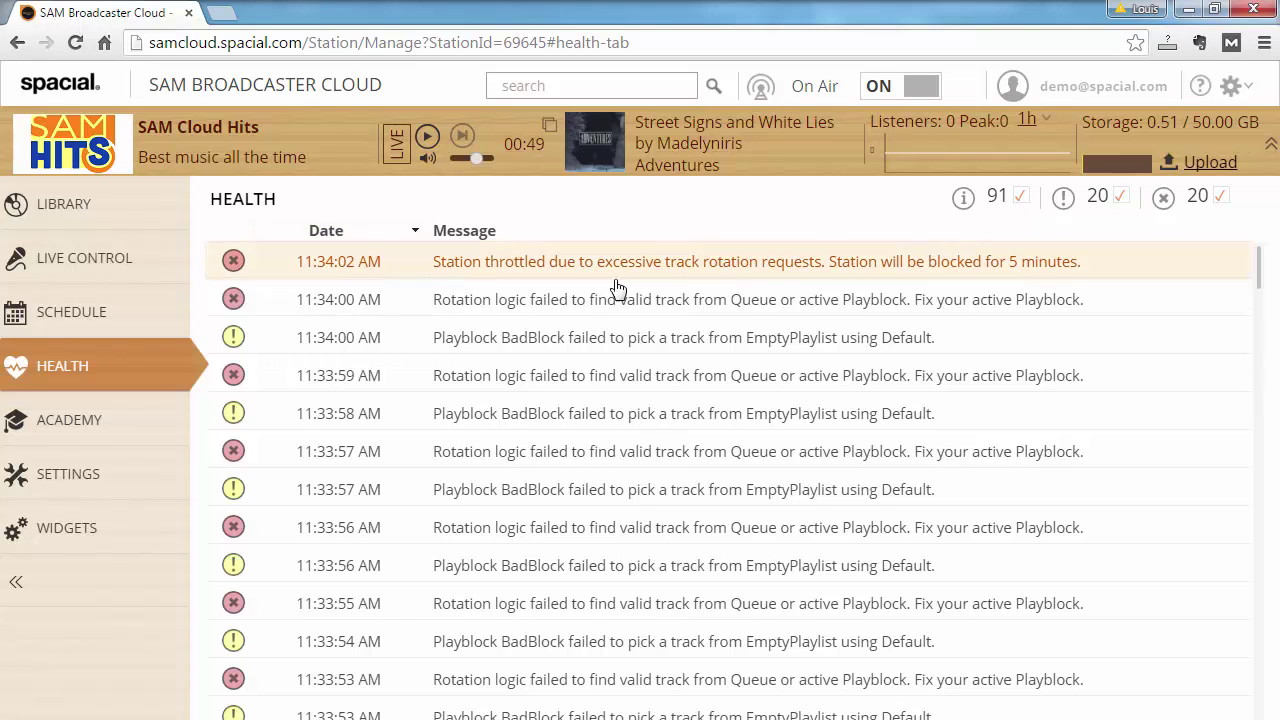
scroll(560, 355, down, 10)
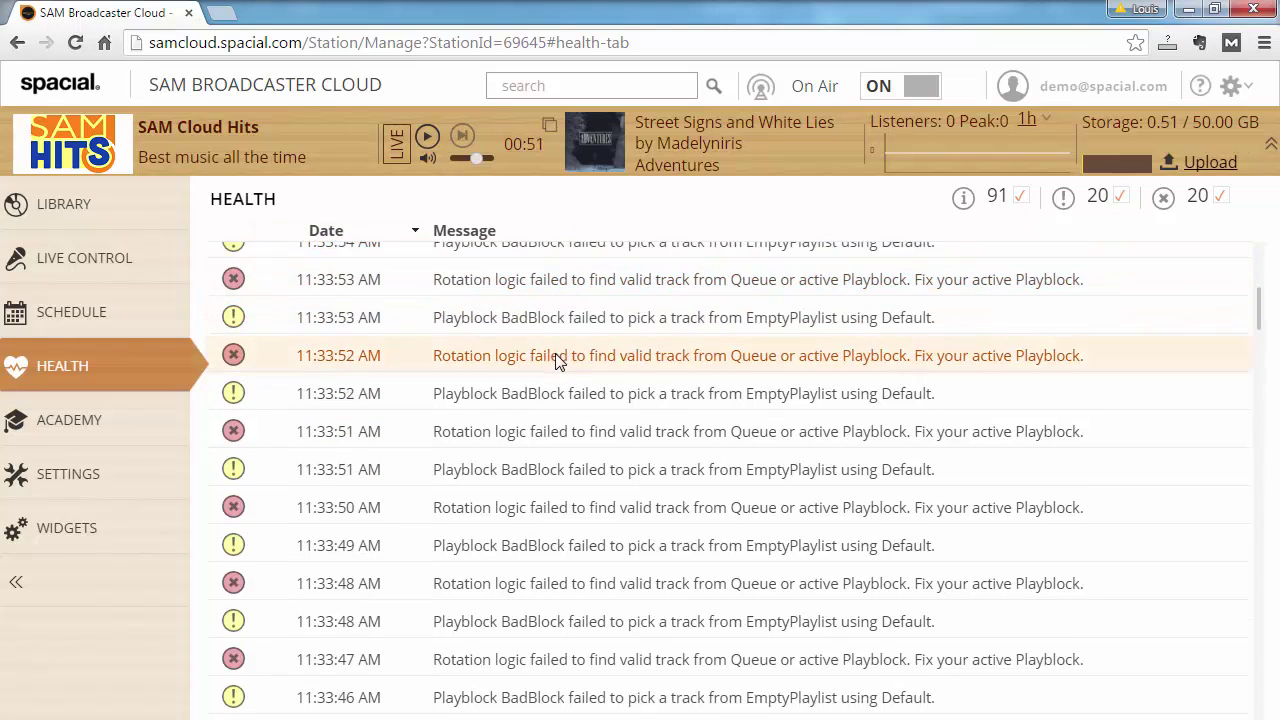
scroll(556, 366, down, 4)
scroll(660, 300, up, 2)
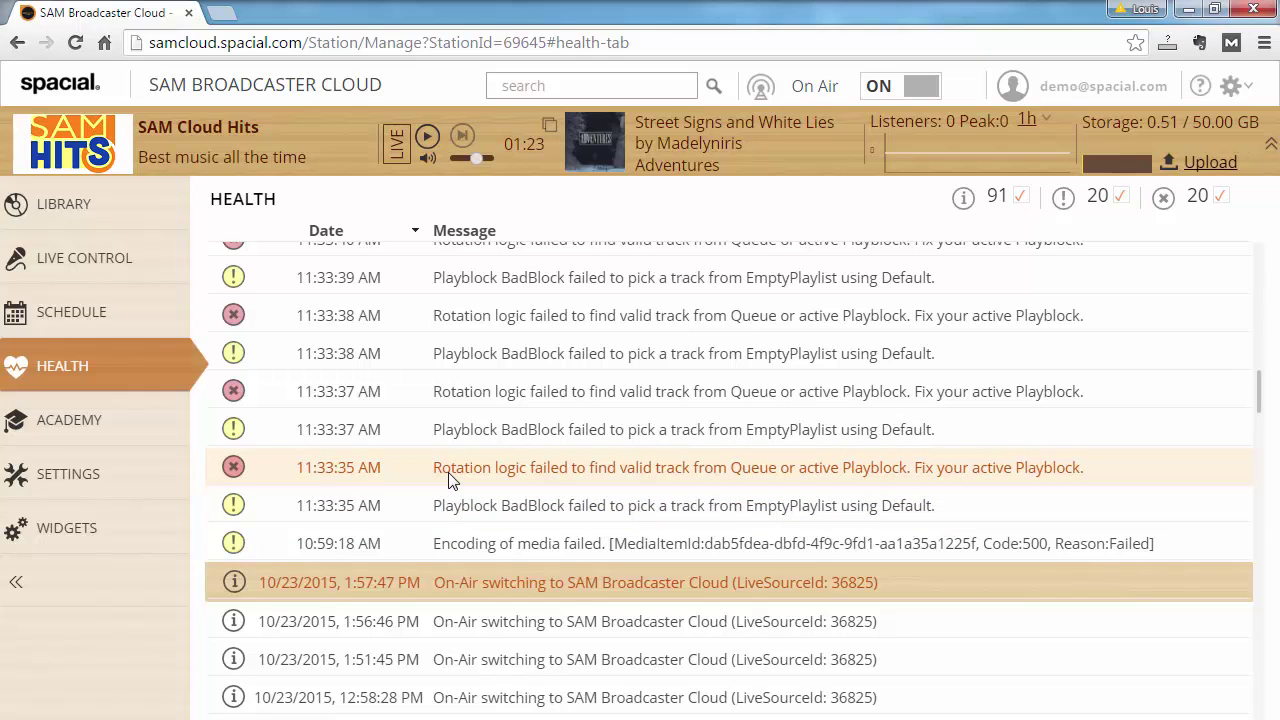
drag(1260, 354, 1274, 247)
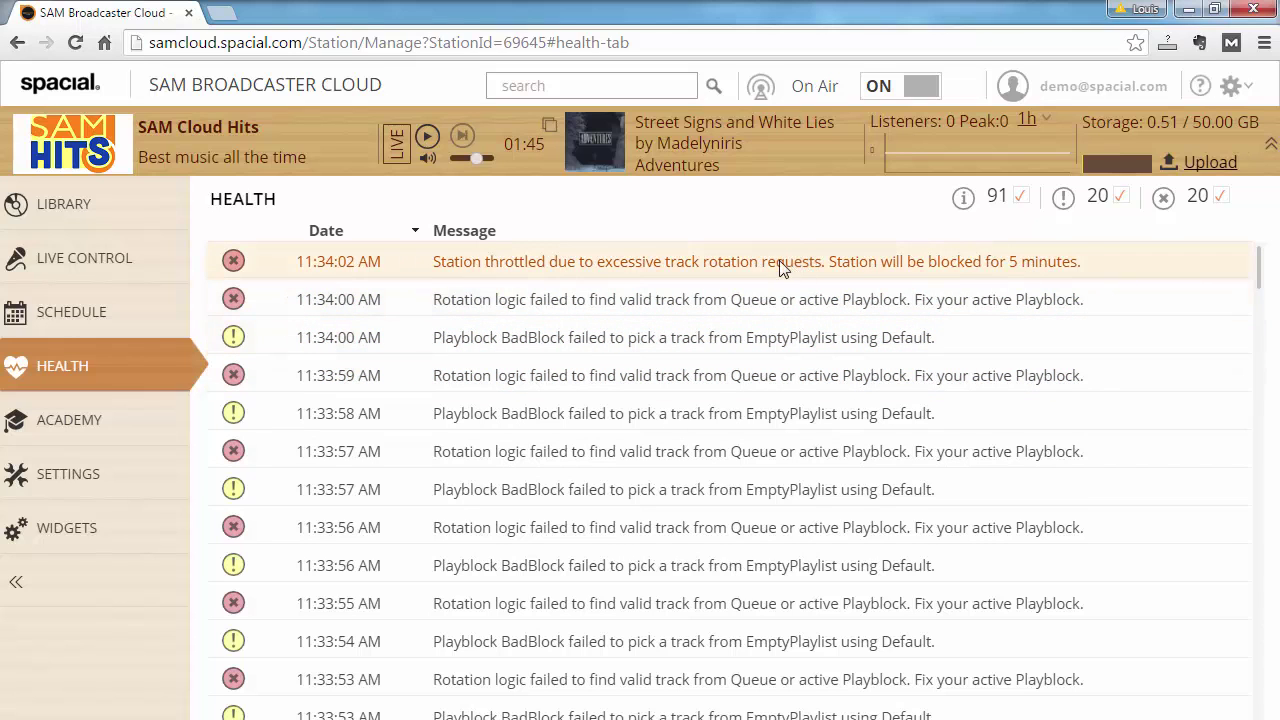
click(94, 313)
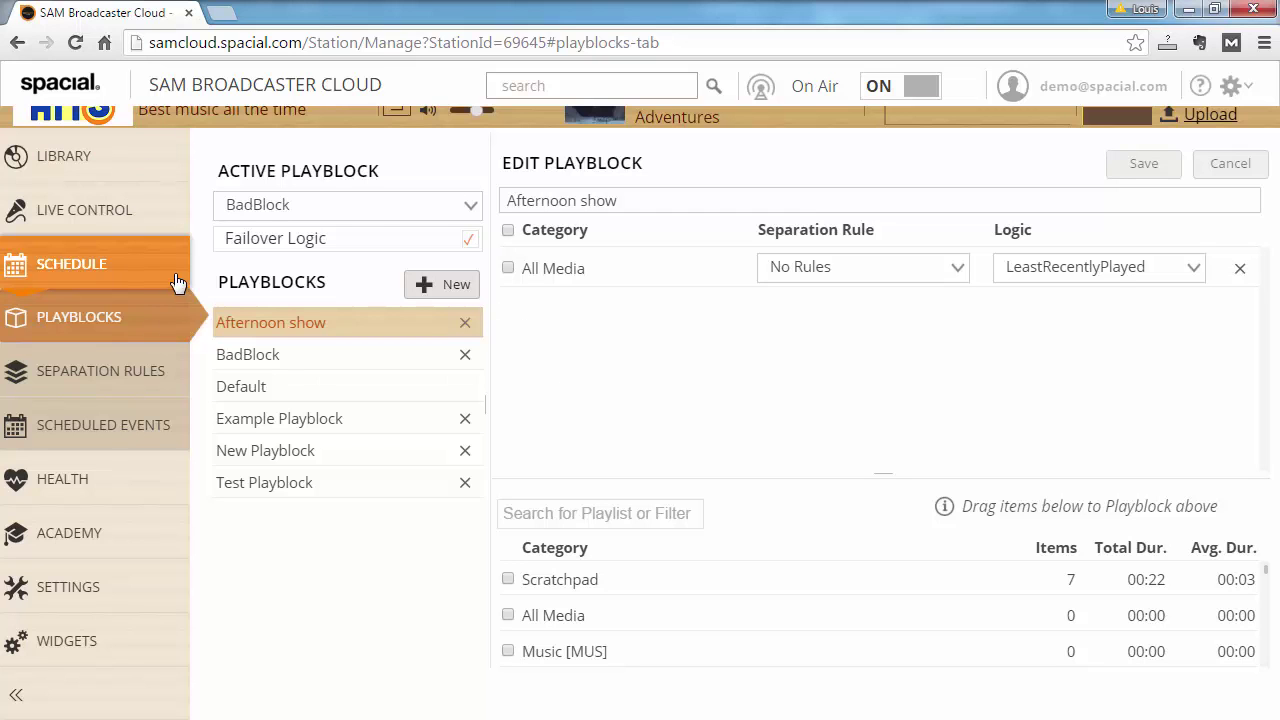
click(85, 481)
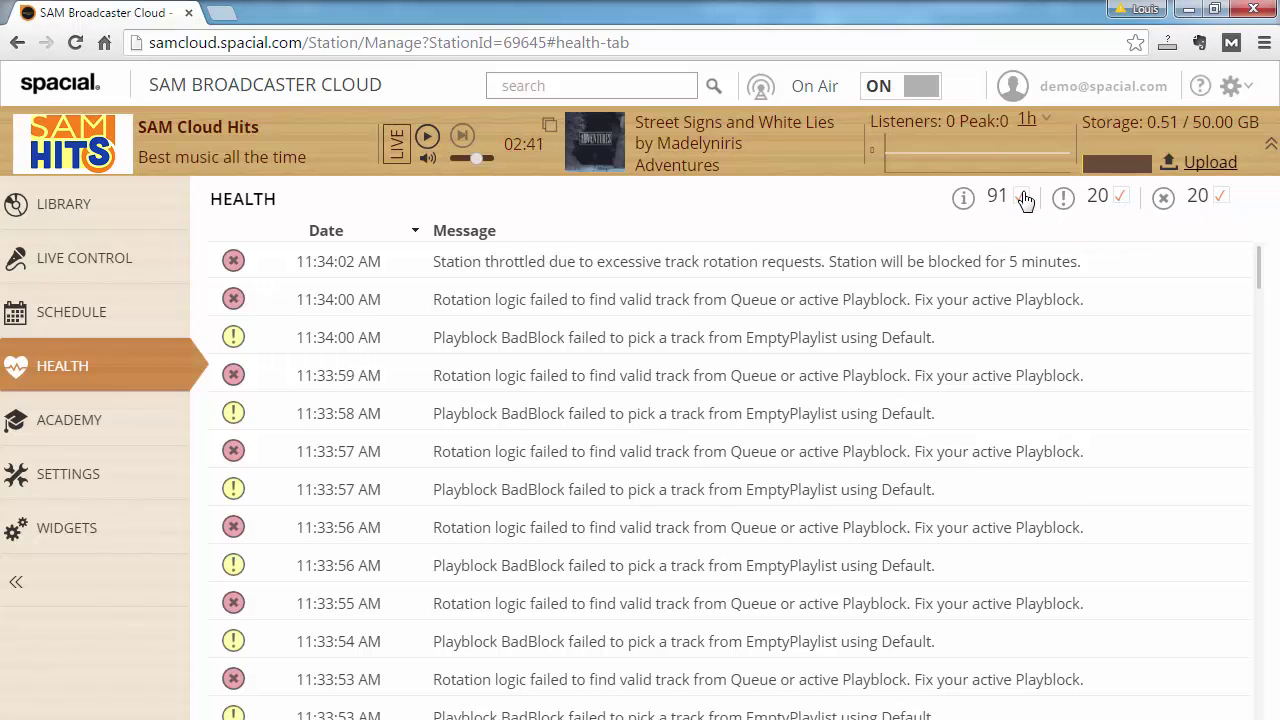
click(1119, 198)
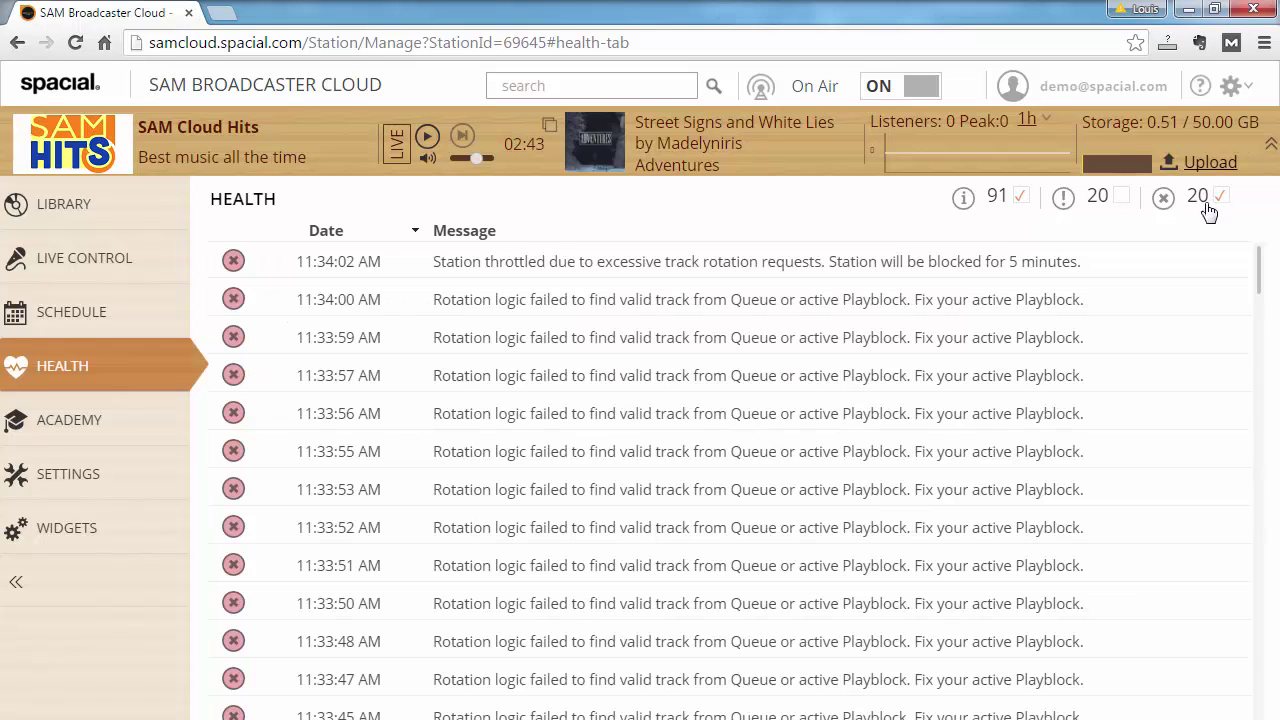
click(1221, 196)
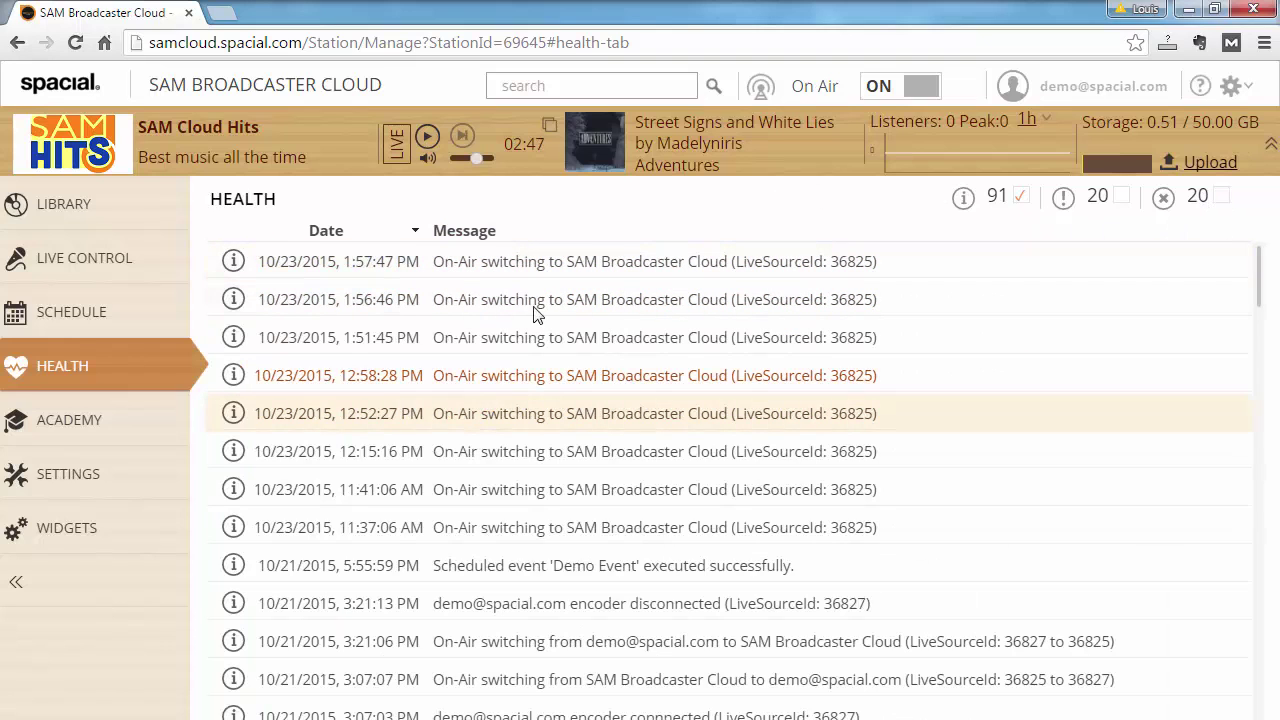
click(1022, 197)
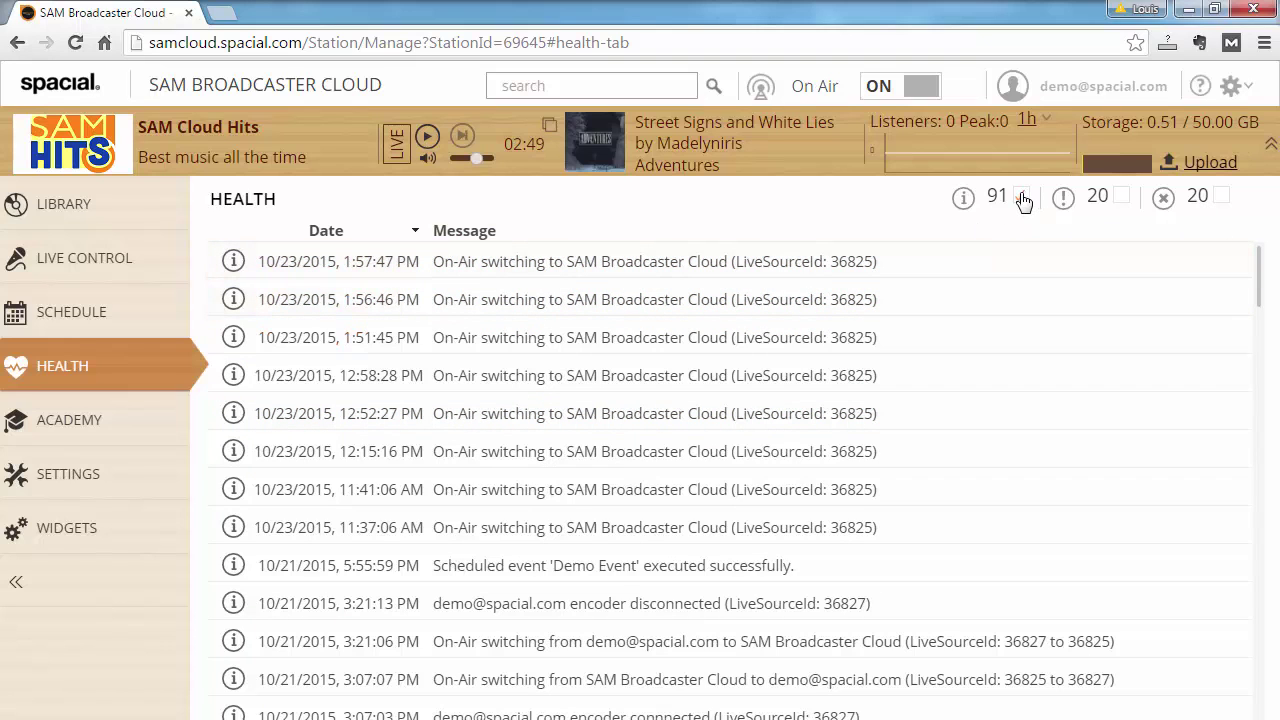
click(1119, 198)
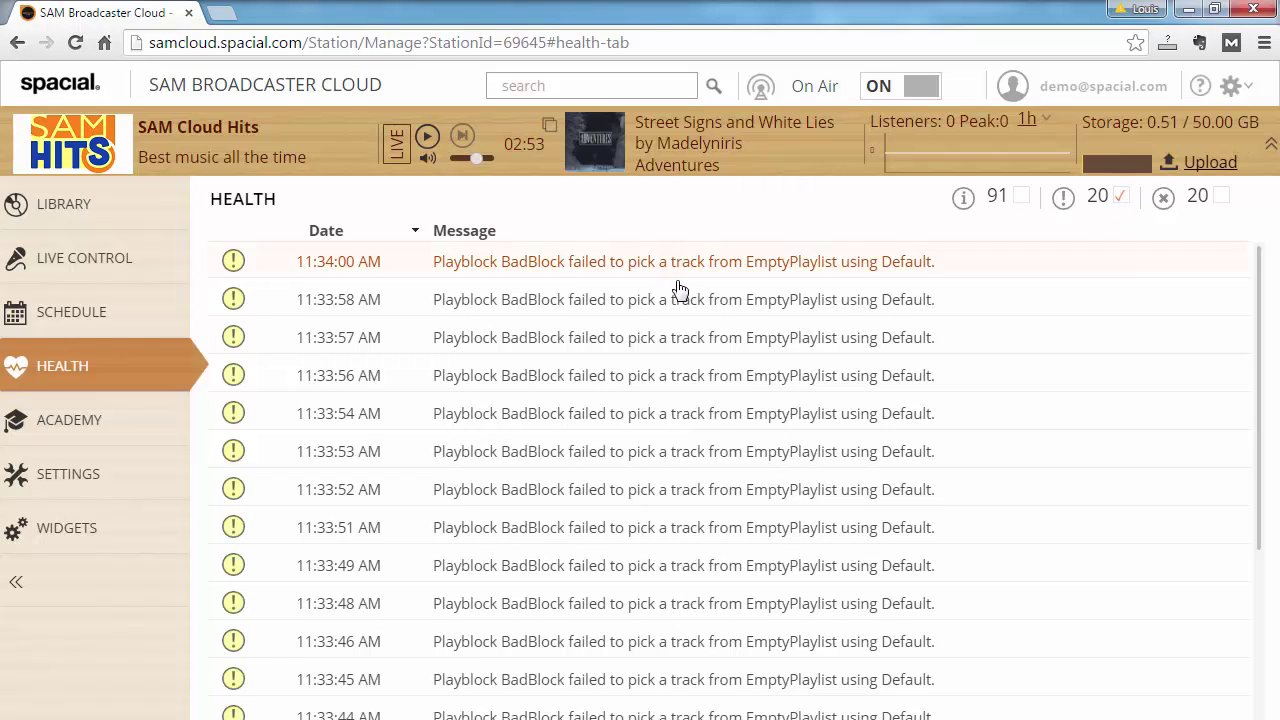
click(1121, 197)
click(1220, 197)
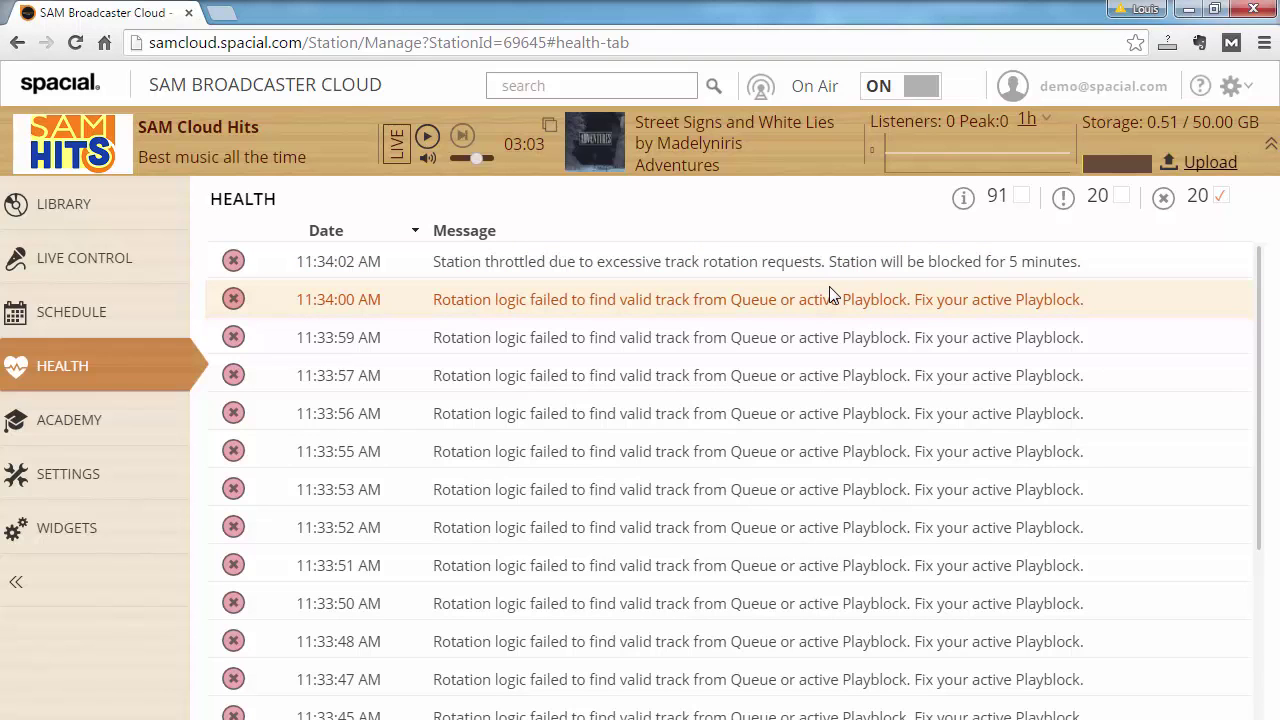
click(1121, 197)
click(1021, 197)
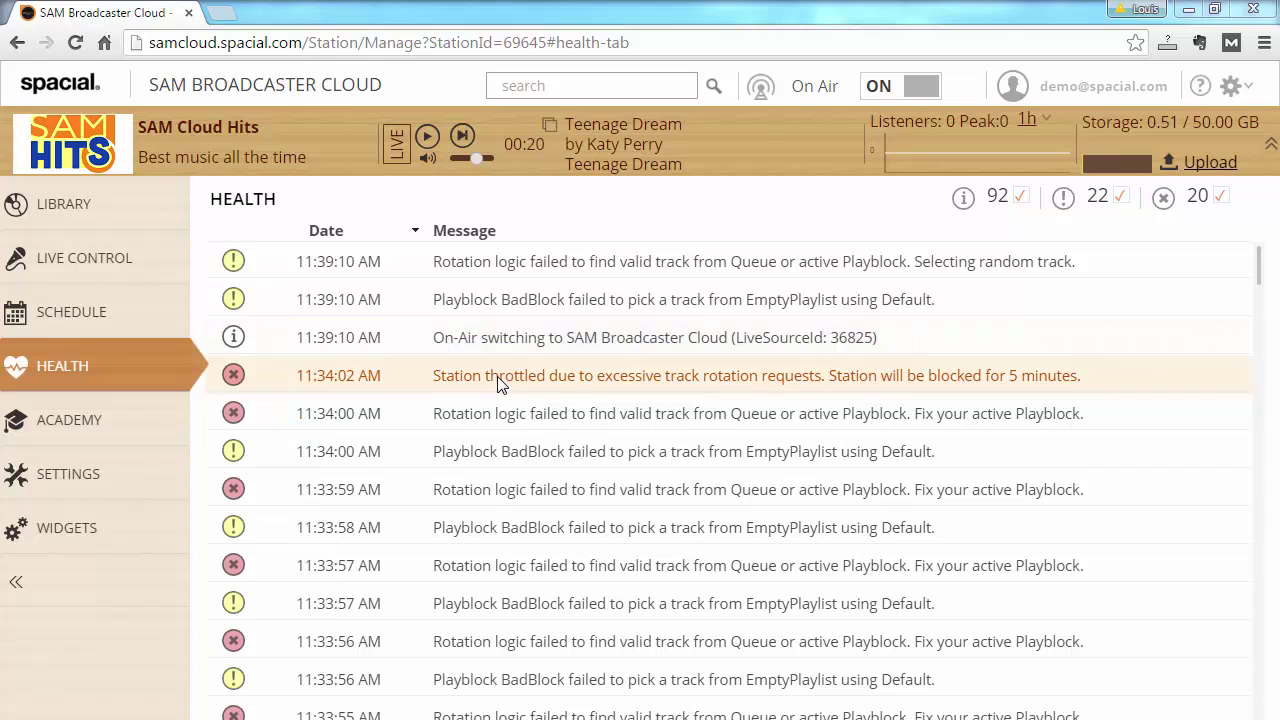
click(512, 350)
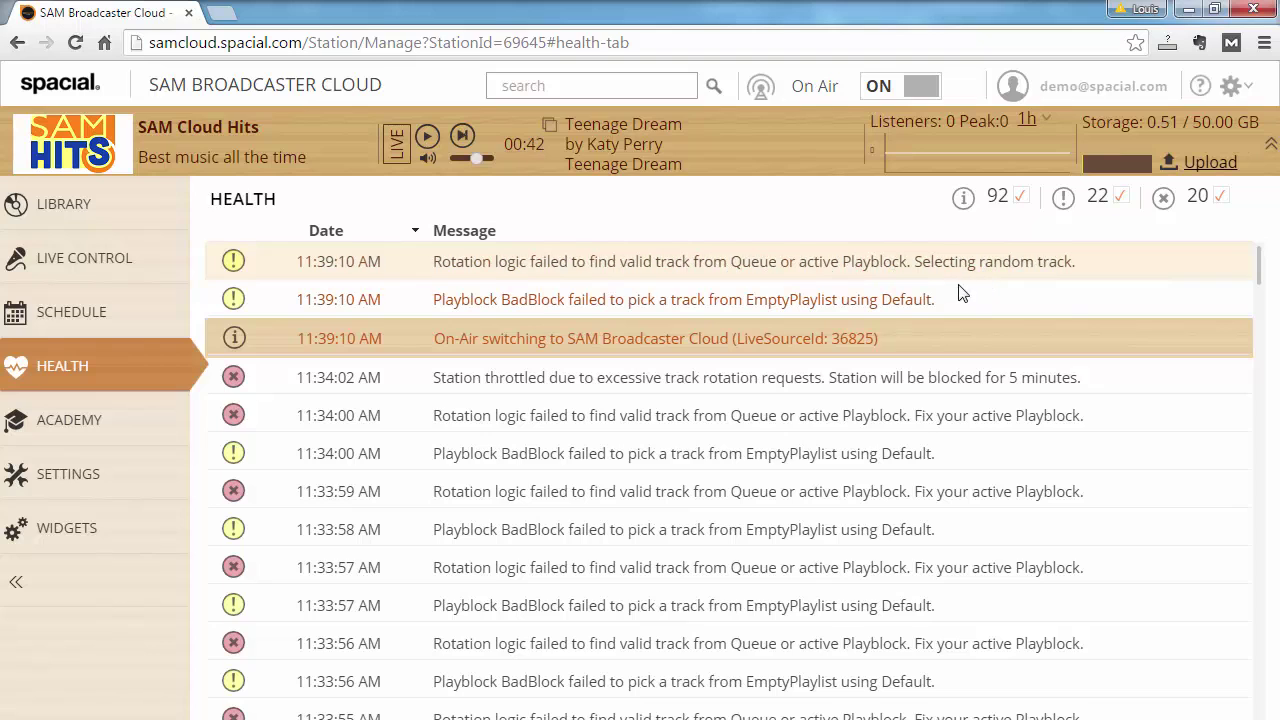
click(617, 263)
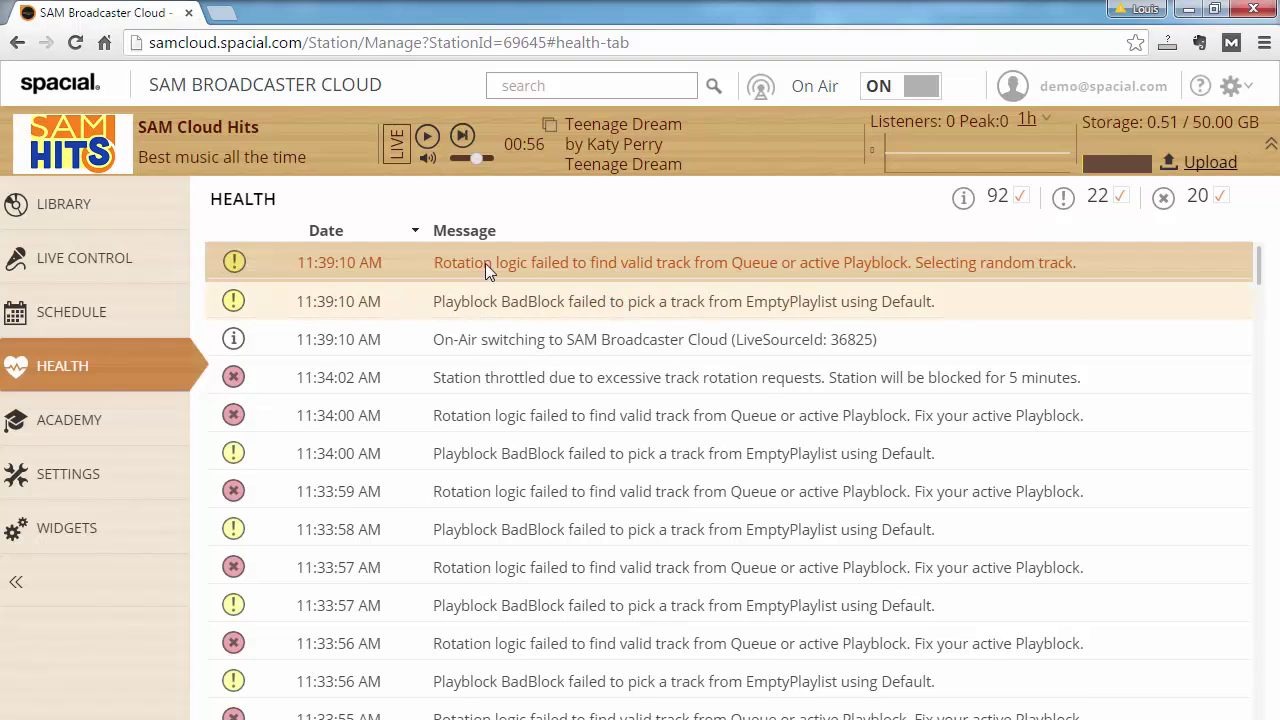
click(96, 314)
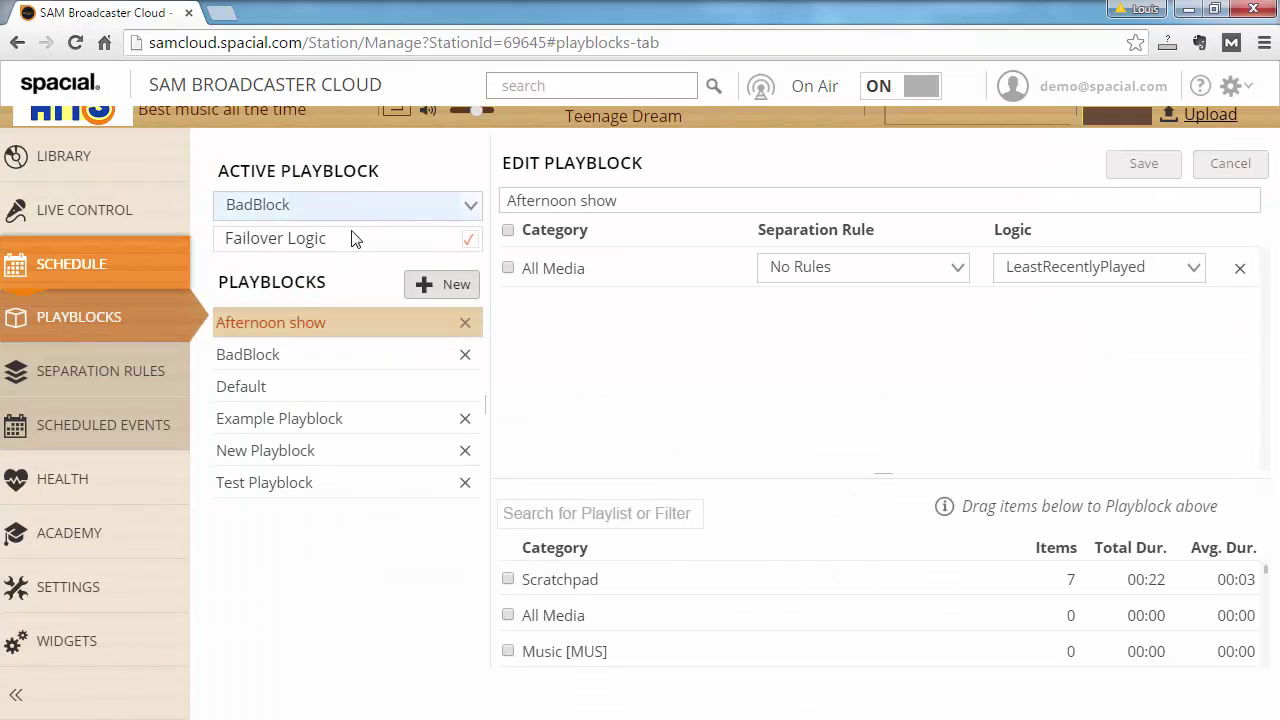
Choose Default as the Active Playblock and open it to view its settings.
click(350, 212)
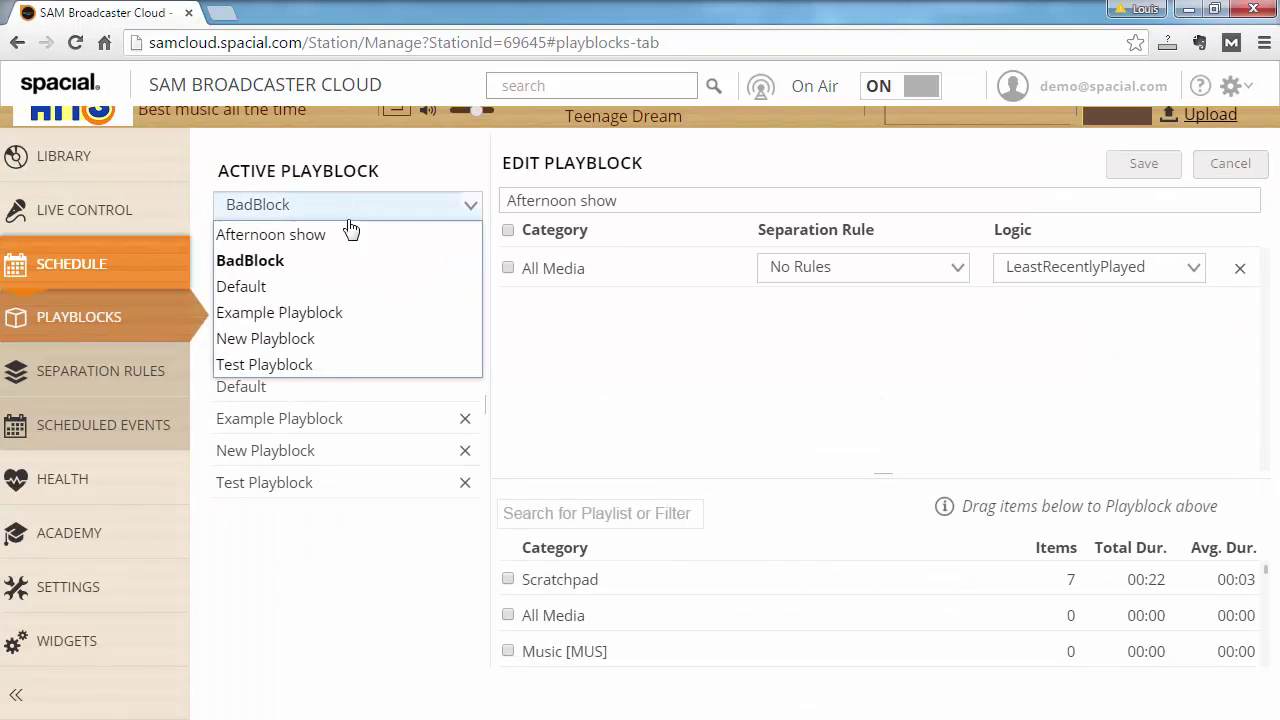
click(281, 289)
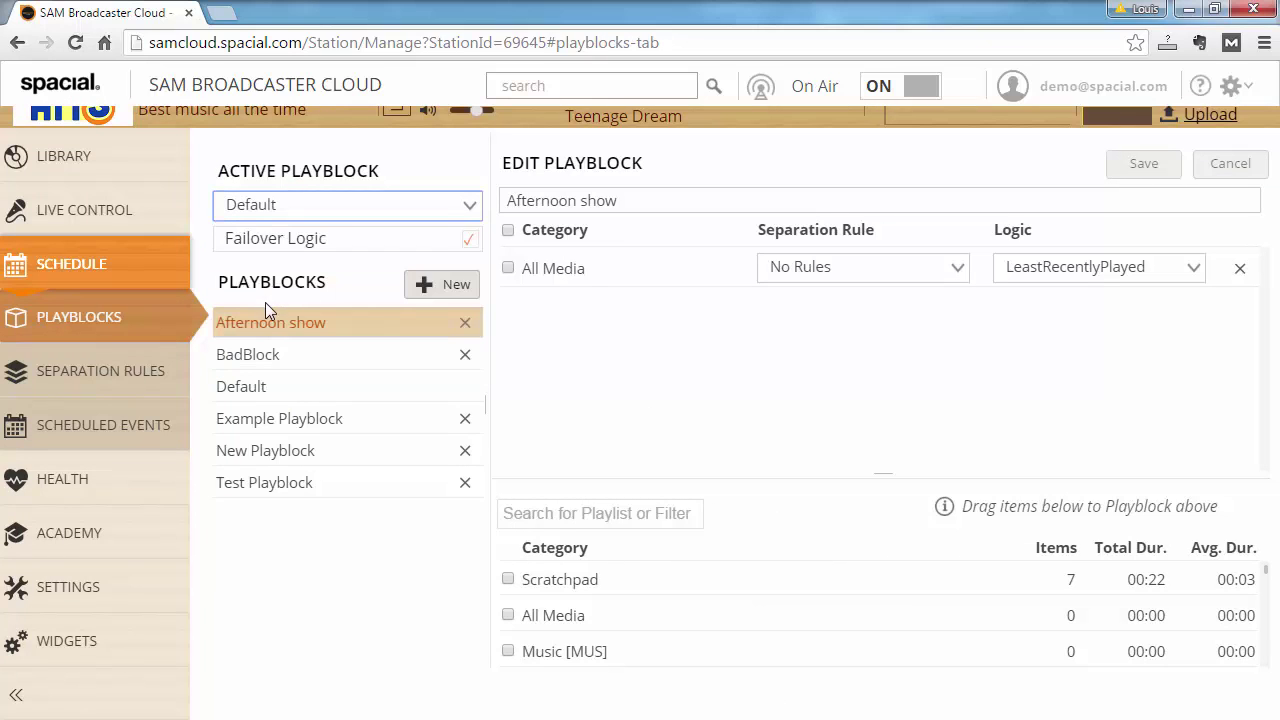
click(243, 386)
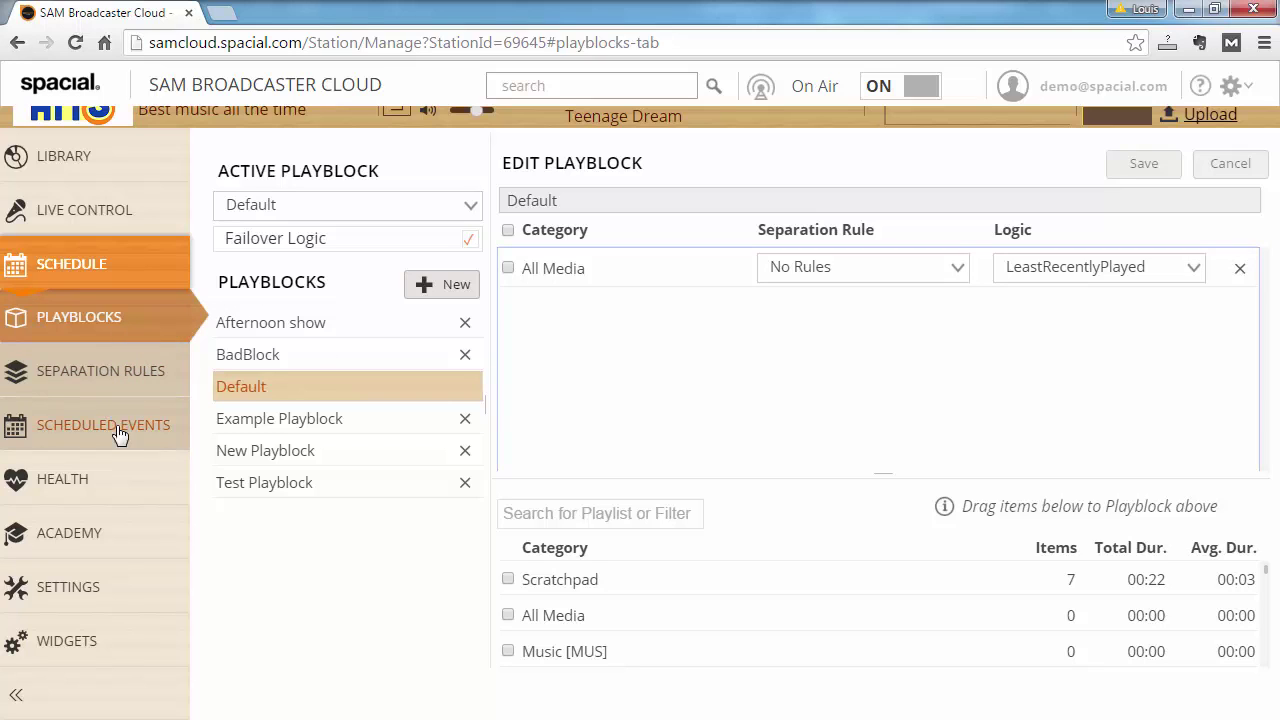
Show the Scheduled Events calendar for the week of 25–31 Oct 2015.
click(88, 438)
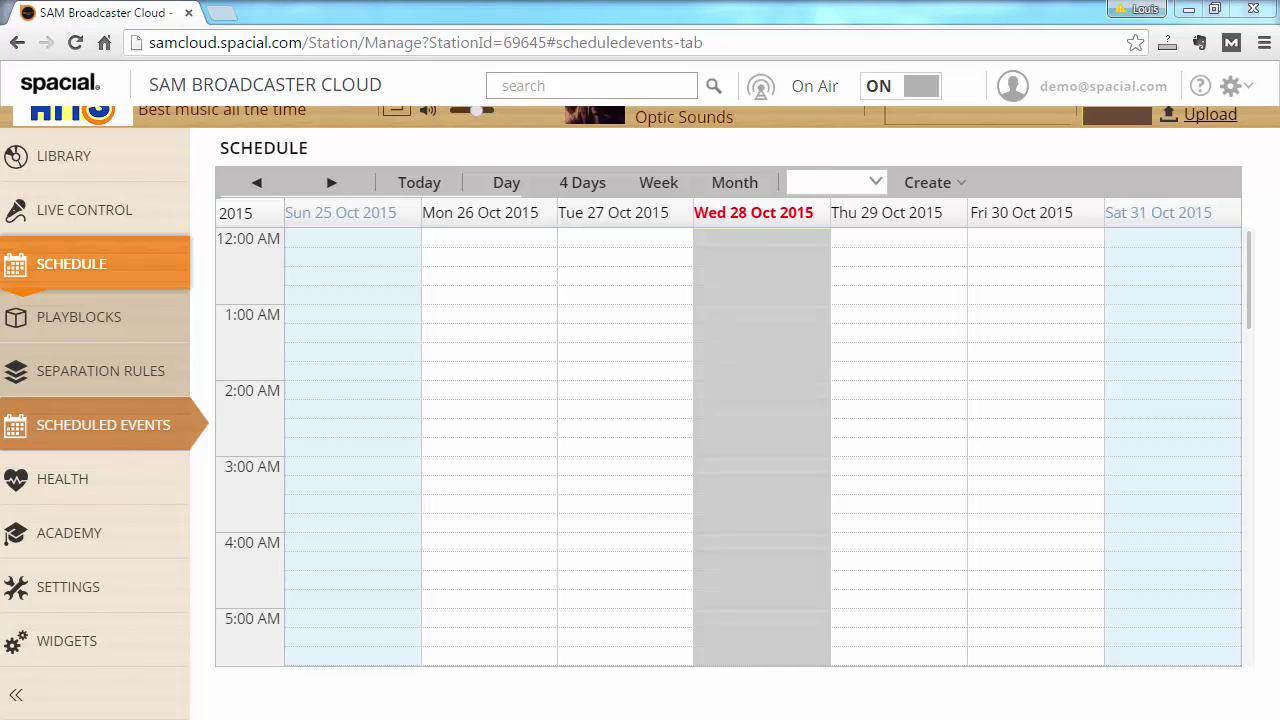
Create a new station playlist named BigList1.
click(171, 168)
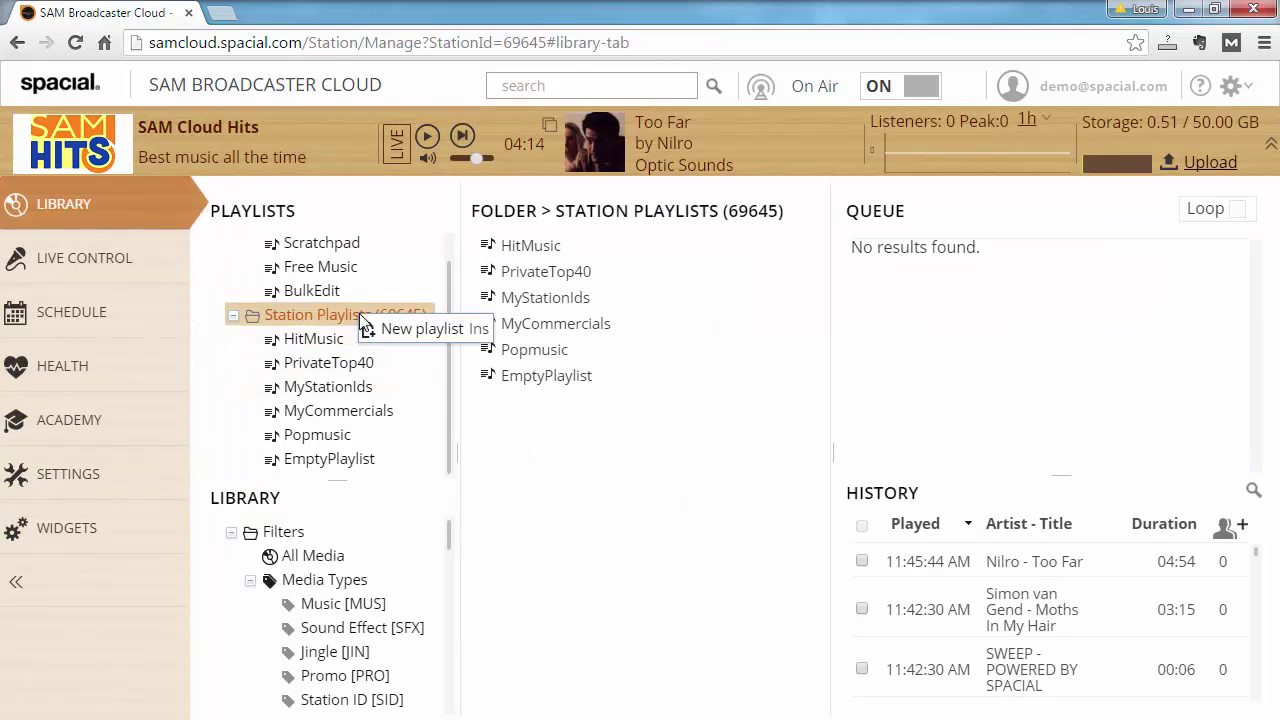
click(418, 342)
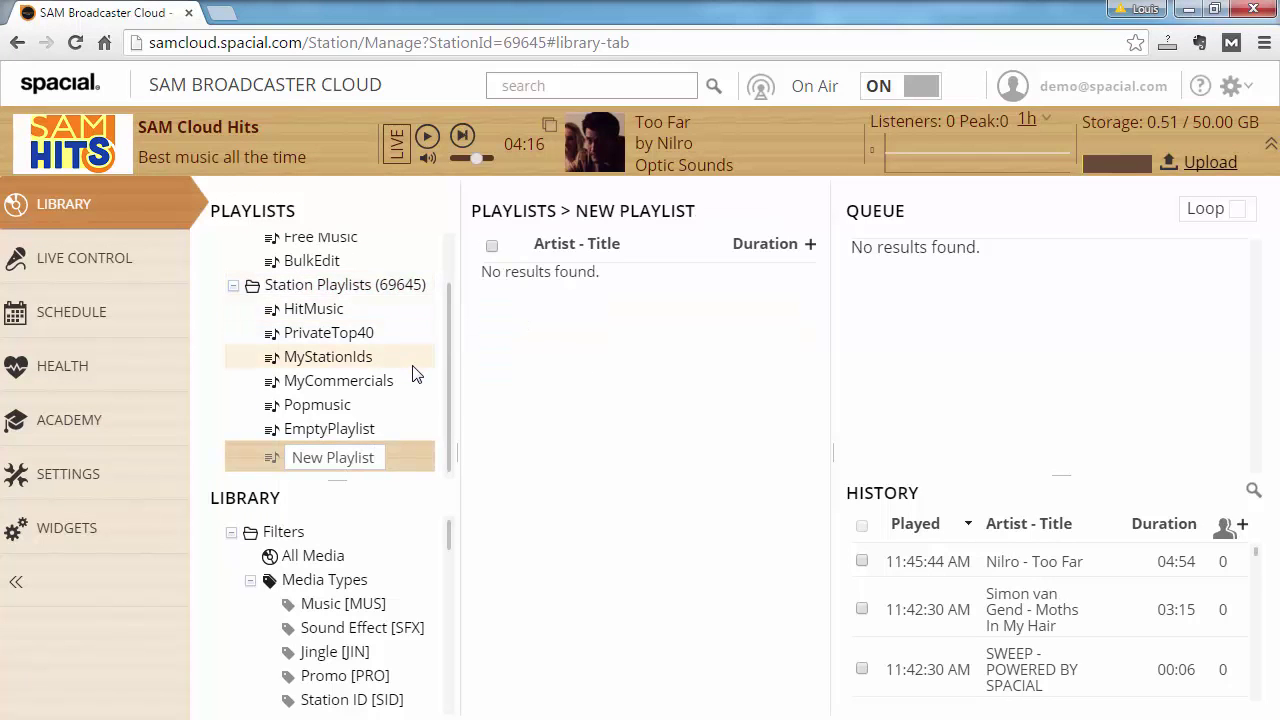
text(NBigList1)
key(Home)
key(Delete)
key(Return)
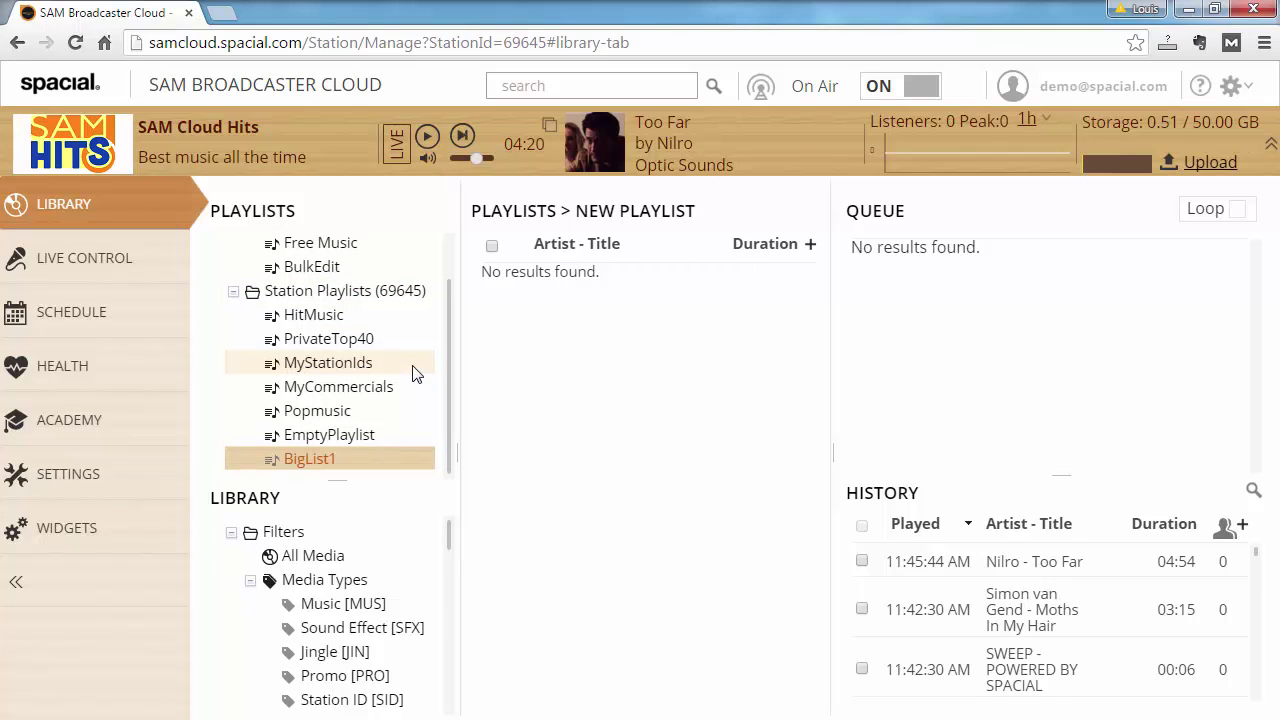
right_click(345, 459)
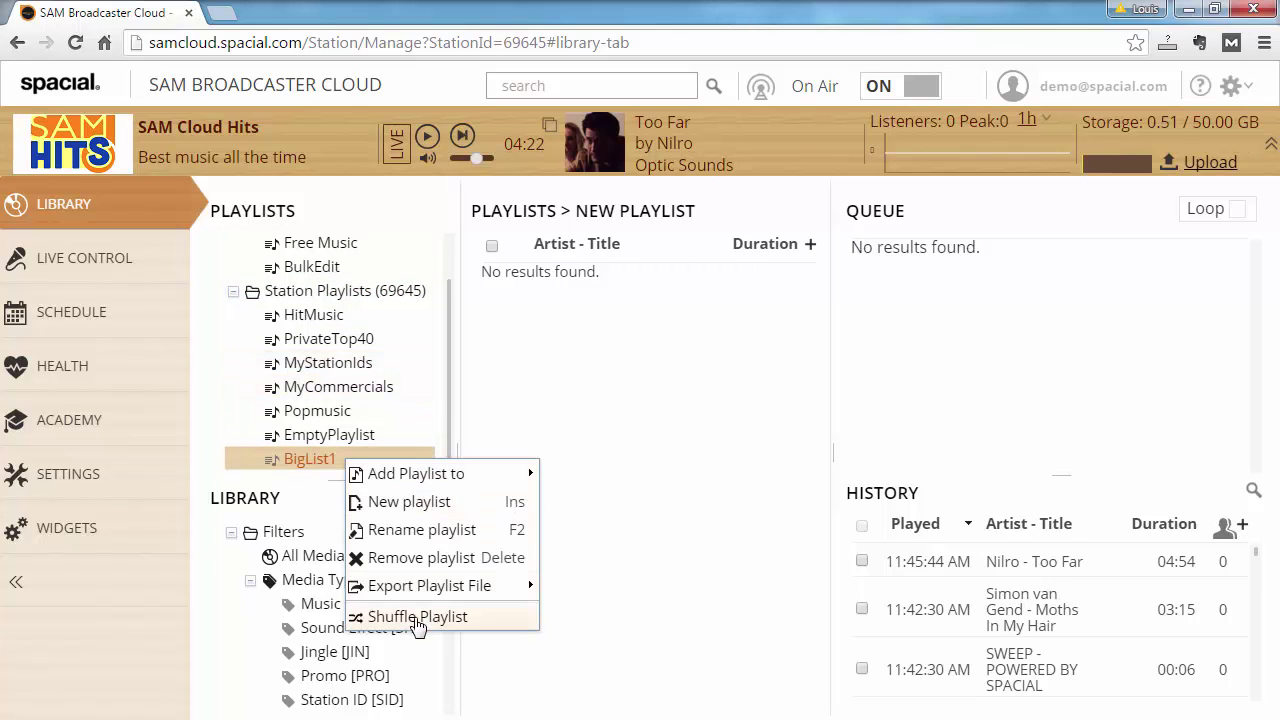
click(320, 467)
Create a second station playlist named BigList2, then select BigList1.
click(334, 292)
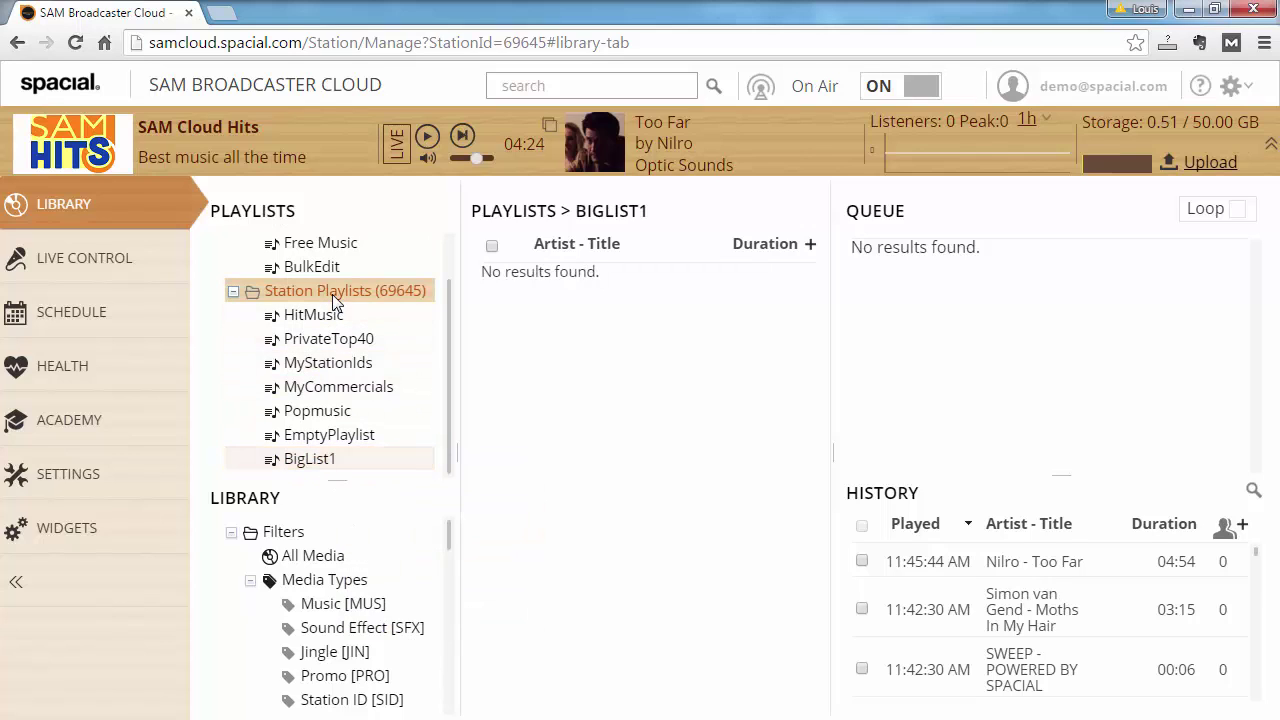
right_click(340, 387)
click(348, 462)
key(ctrl+a)
text(BigList)
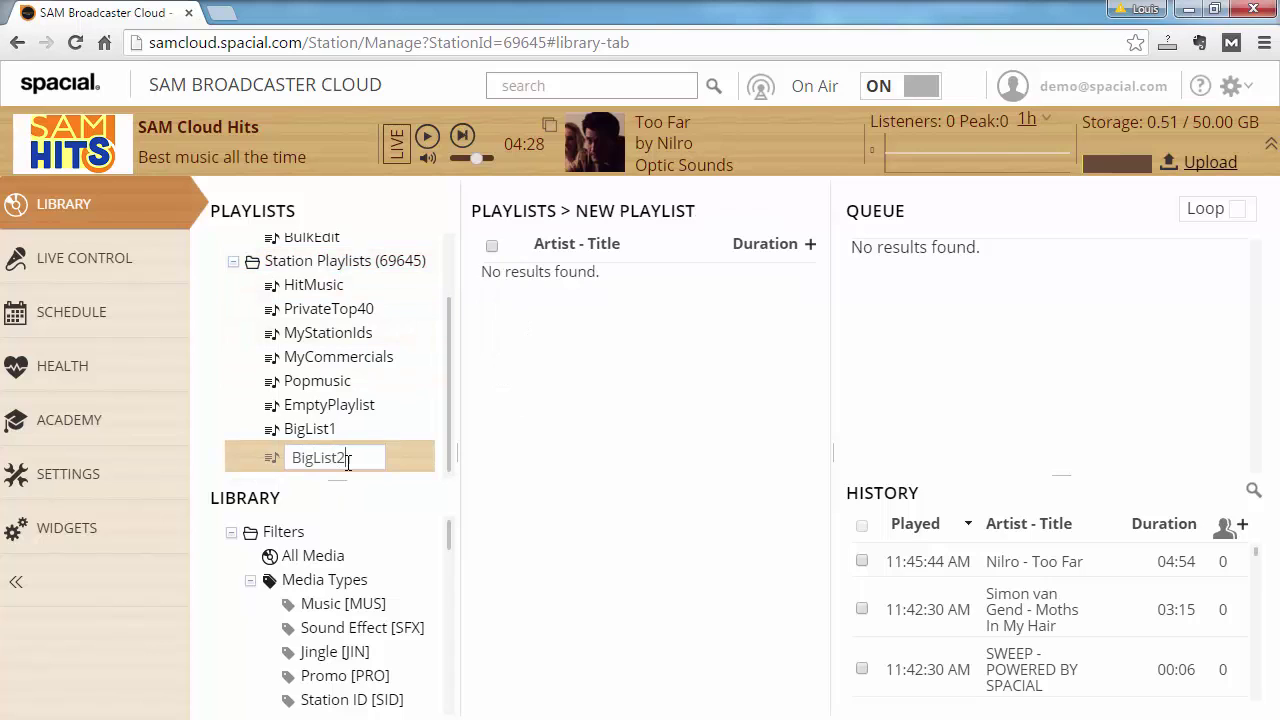
text(2)
key(Return)
click(346, 435)
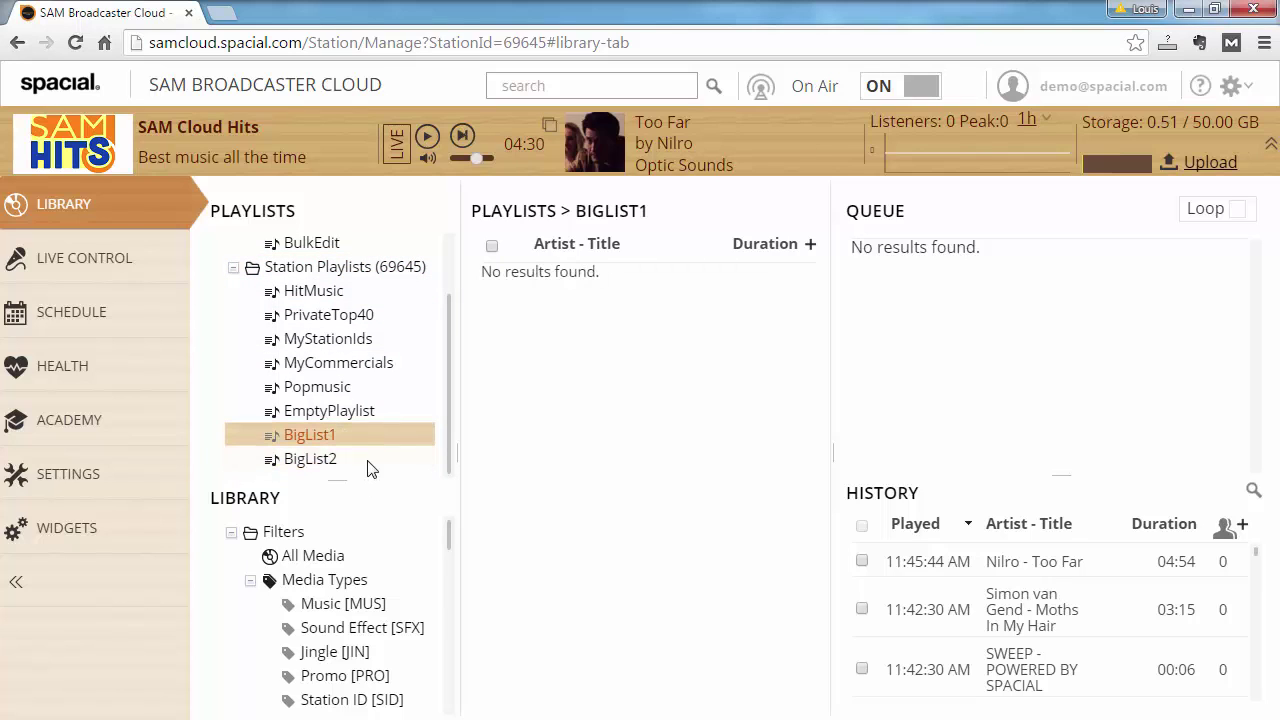
Fill BigList1 with All Media and Popmusic tracks and send its 94 tracks to the queue.
drag(306, 557, 313, 440)
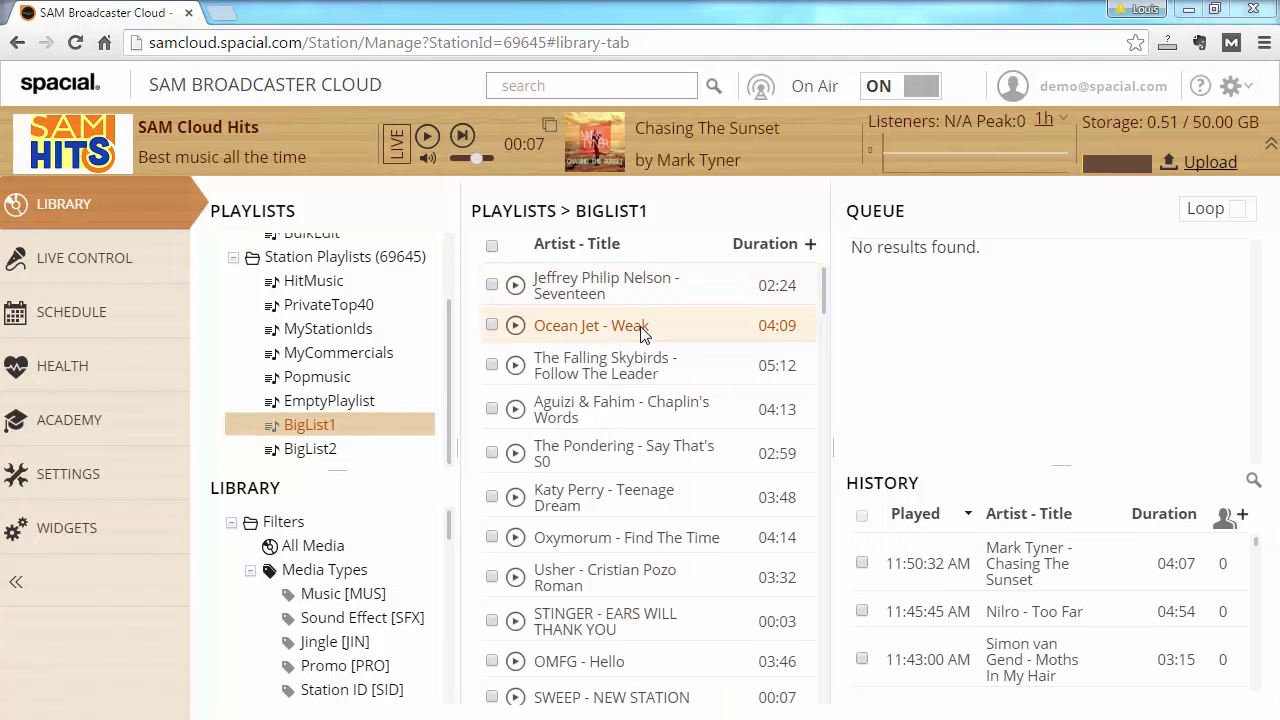
click(640, 328)
key(ctrl+a)
drag(612, 318, 908, 330)
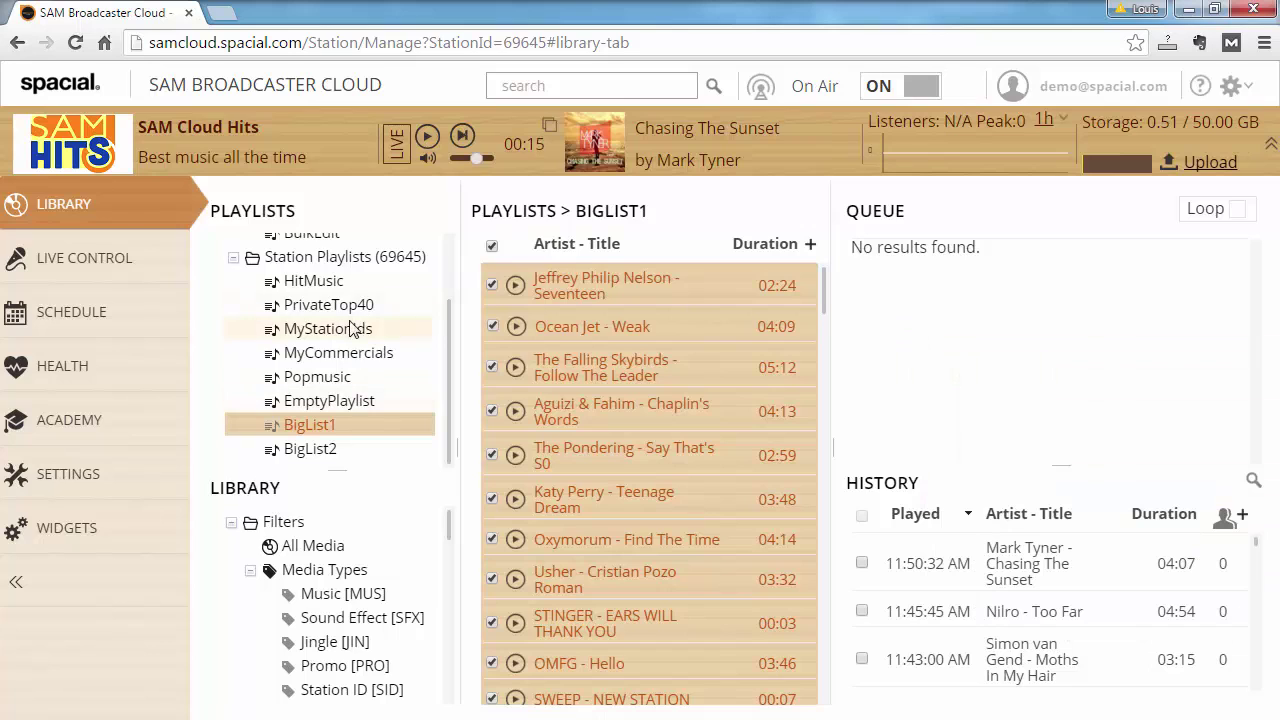
drag(330, 376, 567, 394)
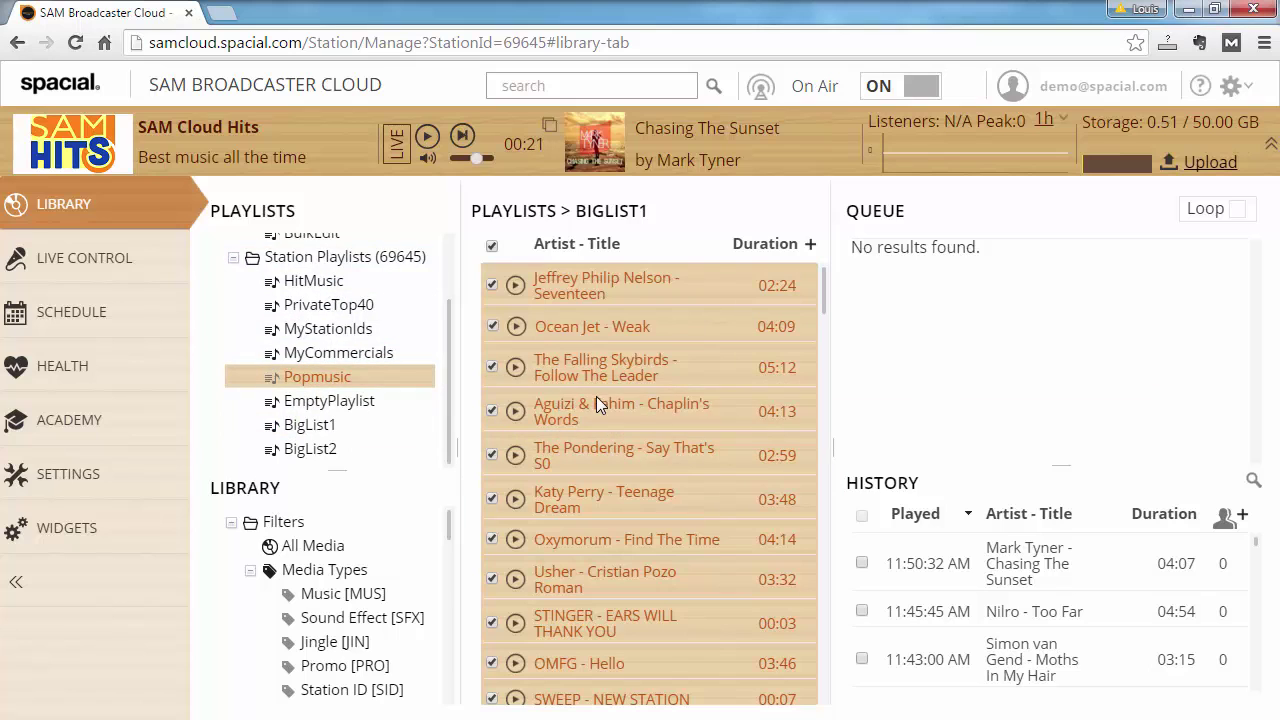
click(323, 425)
click(597, 327)
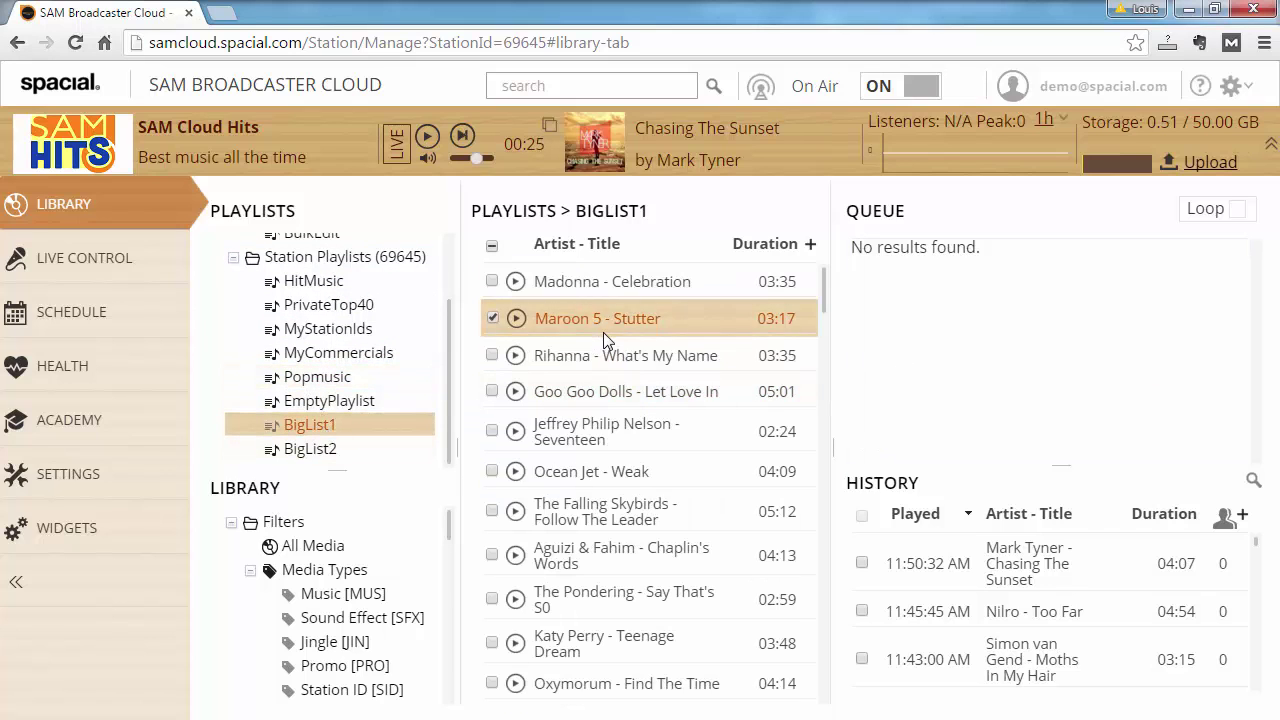
key(ctrl+a)
drag(612, 320, 985, 365)
click(1006, 563)
Add the three selected History tracks to BigList1 and queue all 100 of its tracks.
ctrl+click(1045, 622)
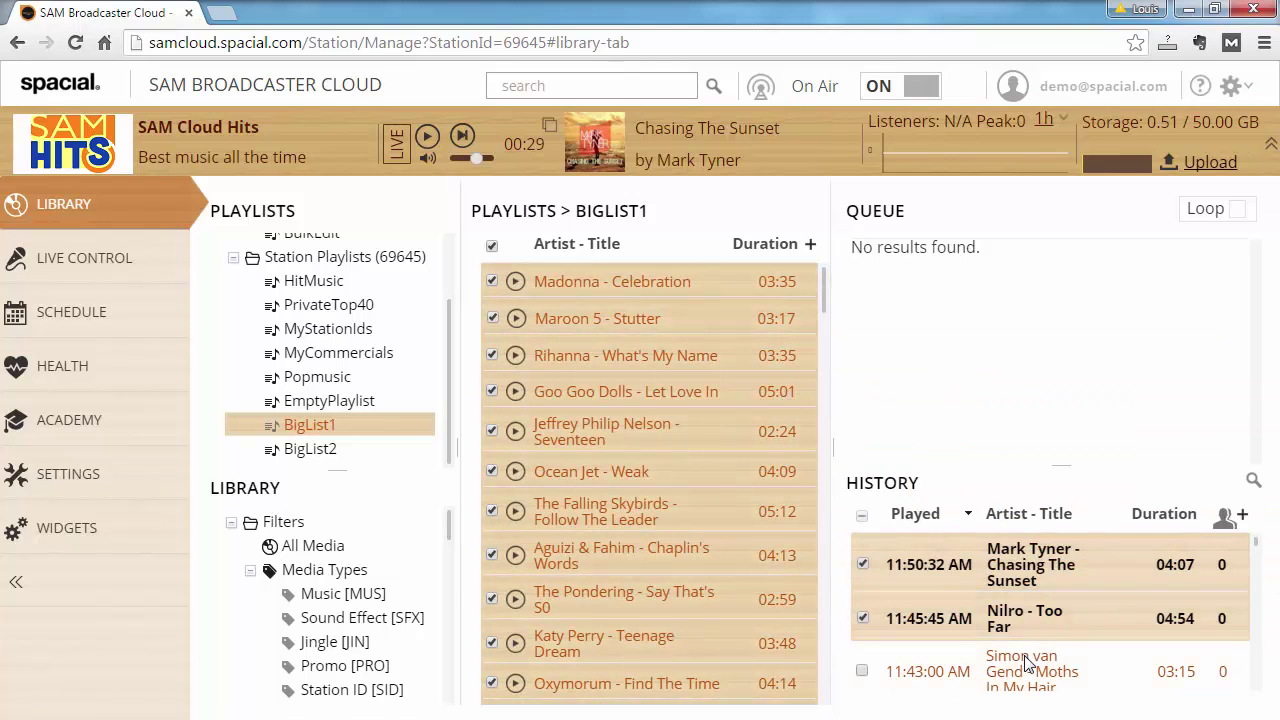
ctrl+click(1030, 640)
drag(1030, 640, 685, 489)
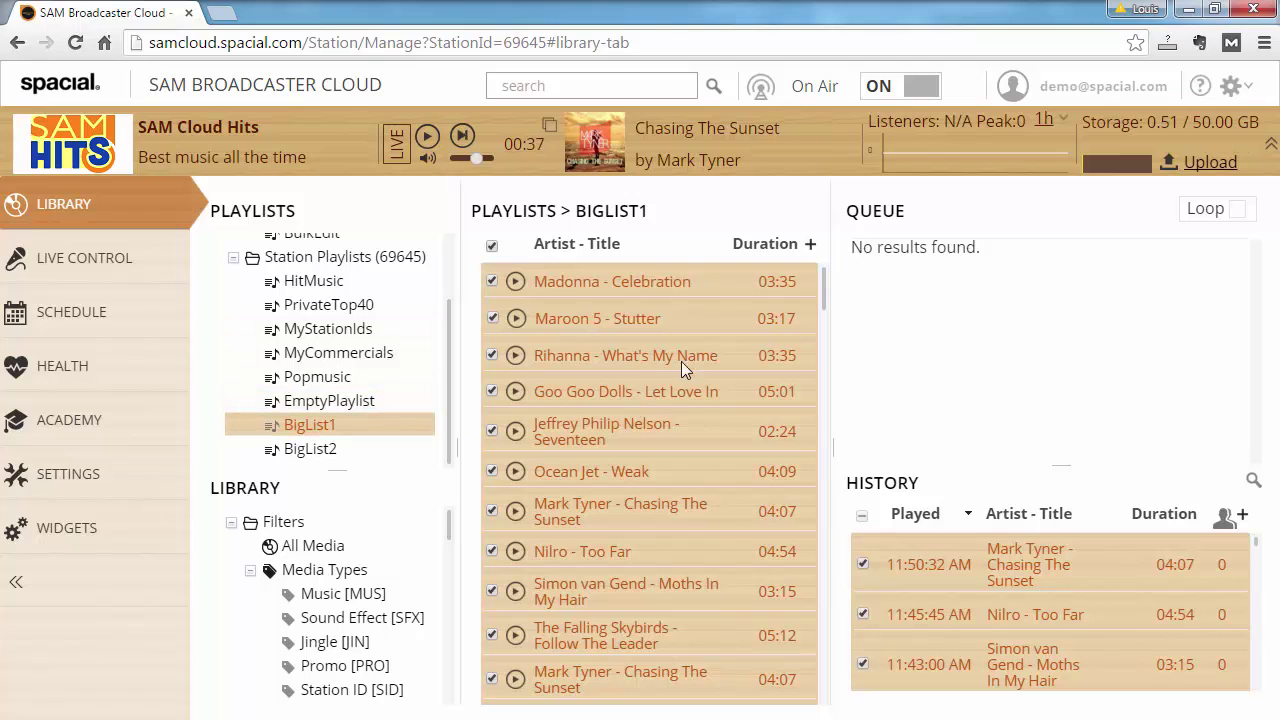
click(491, 246)
click(491, 246)
drag(516, 281, 869, 326)
Merge BigList1 and BigList2 into each other in the playlist tree.
drag(302, 428, 317, 457)
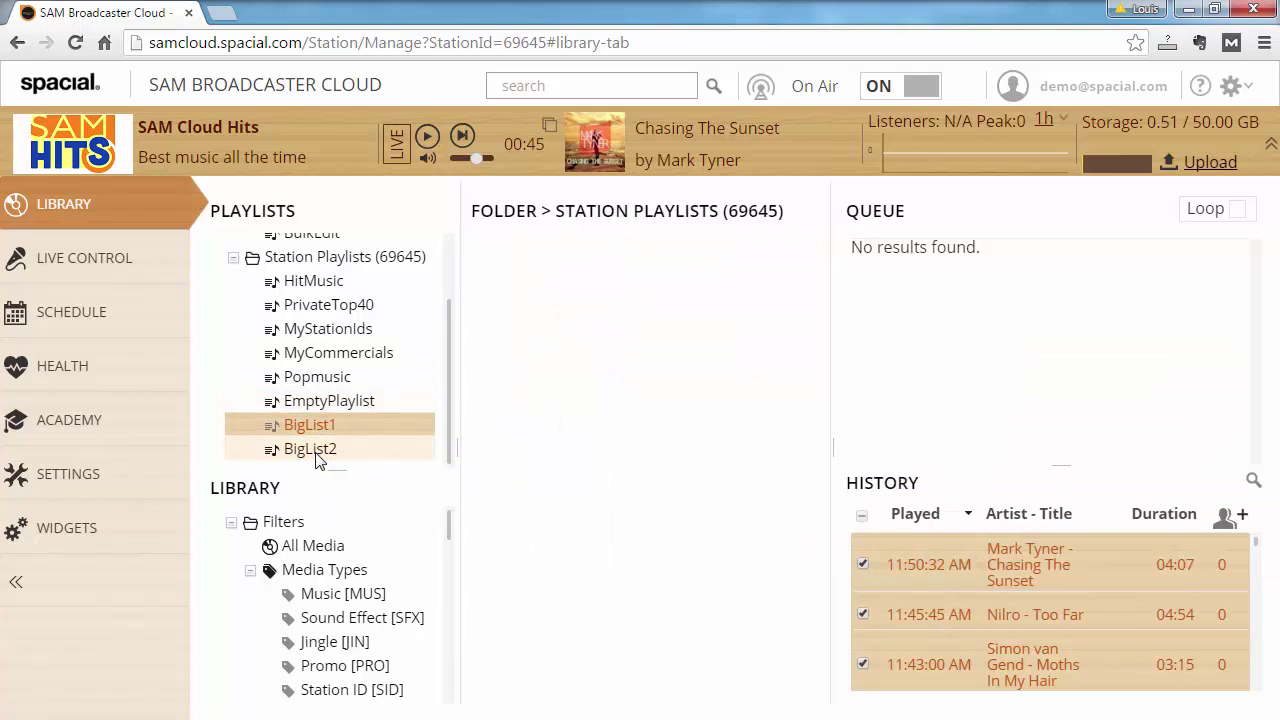
click(319, 456)
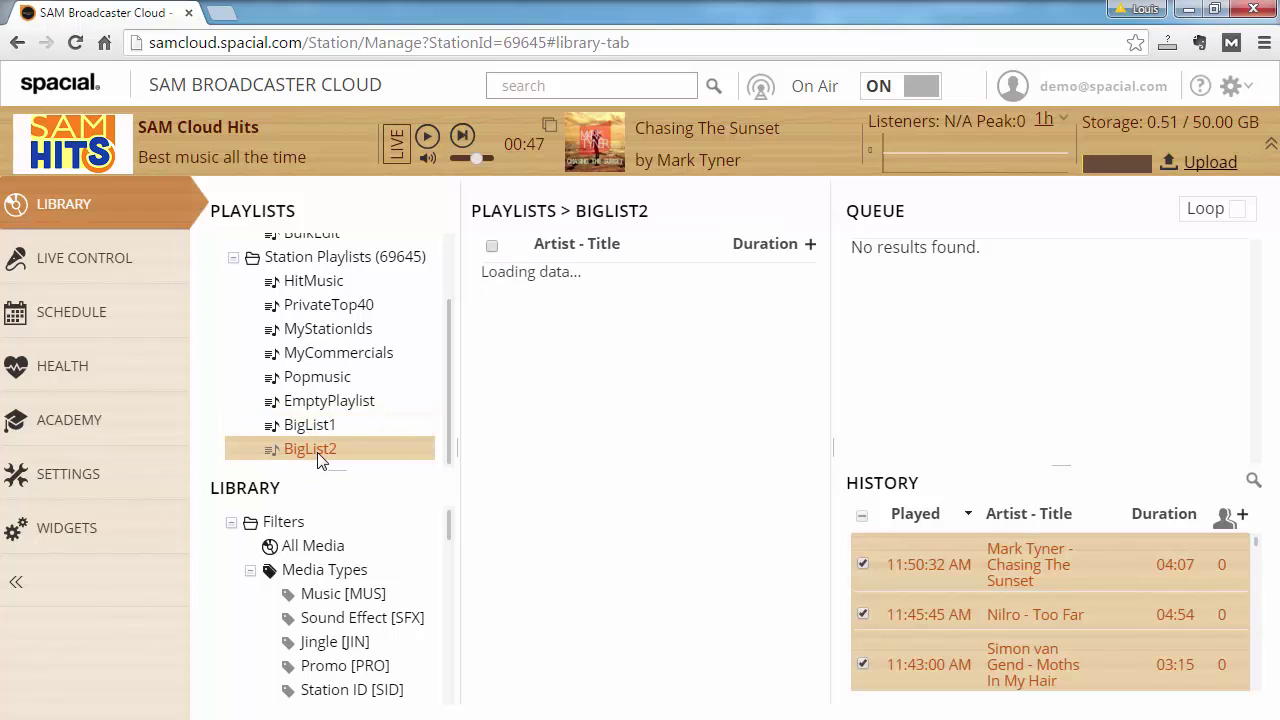
drag(320, 451, 333, 429)
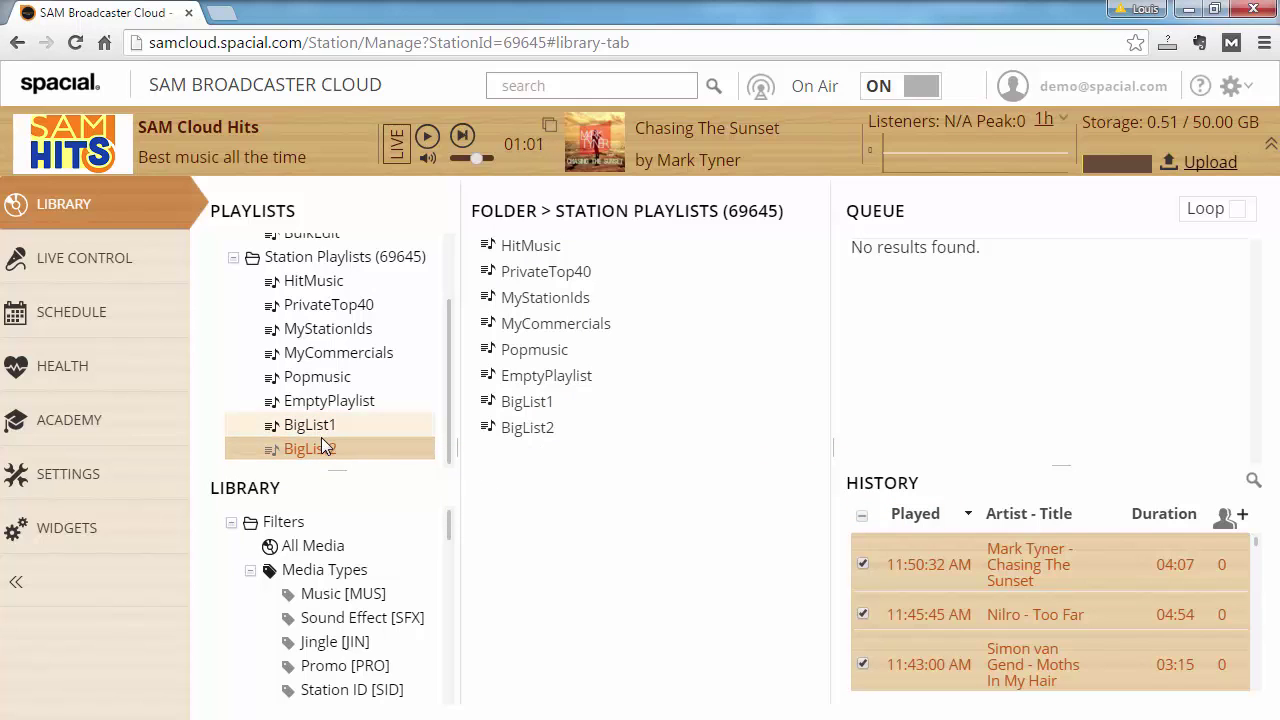
drag(321, 449, 329, 431)
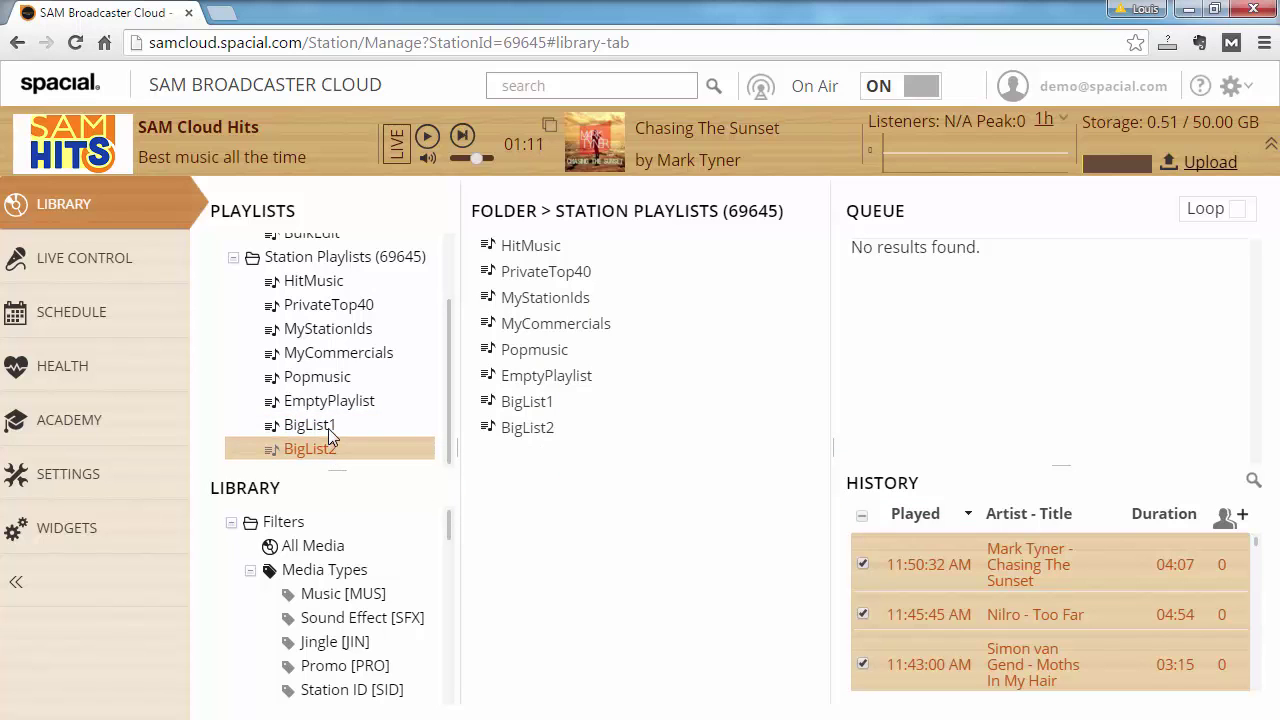
Select all 1000 BigList1 tracks and drag them into the queue.
click(328, 428)
click(626, 394)
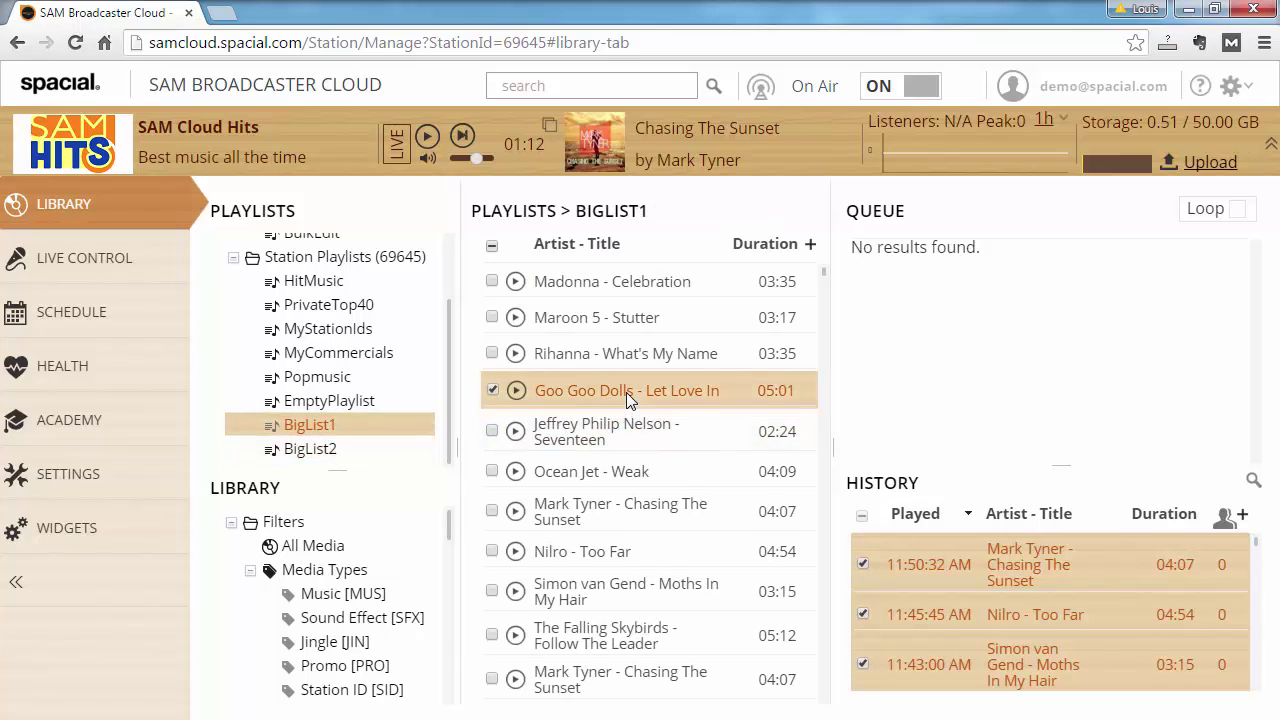
key(ctrl+a)
drag(608, 396, 835, 372)
drag(843, 370, 808, 368)
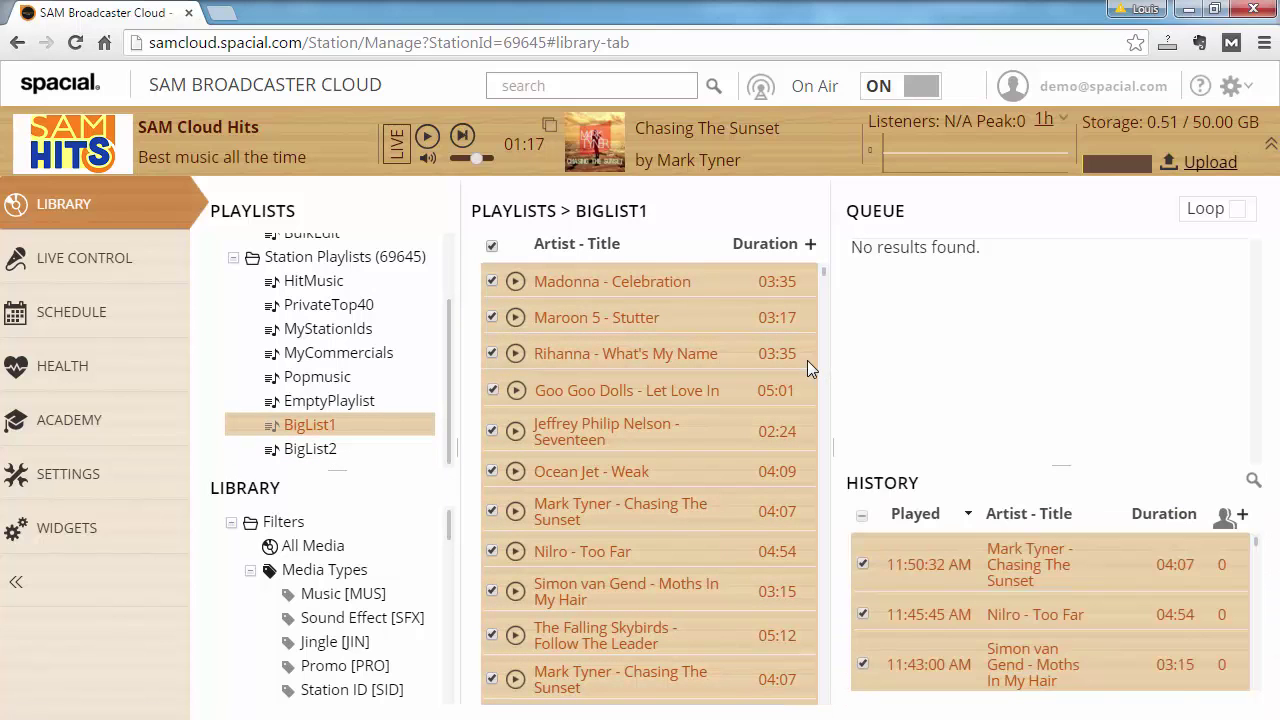
Repeatedly merge BigList1 into BigList2 and back to multiply the track count.
click(322, 448)
click(643, 395)
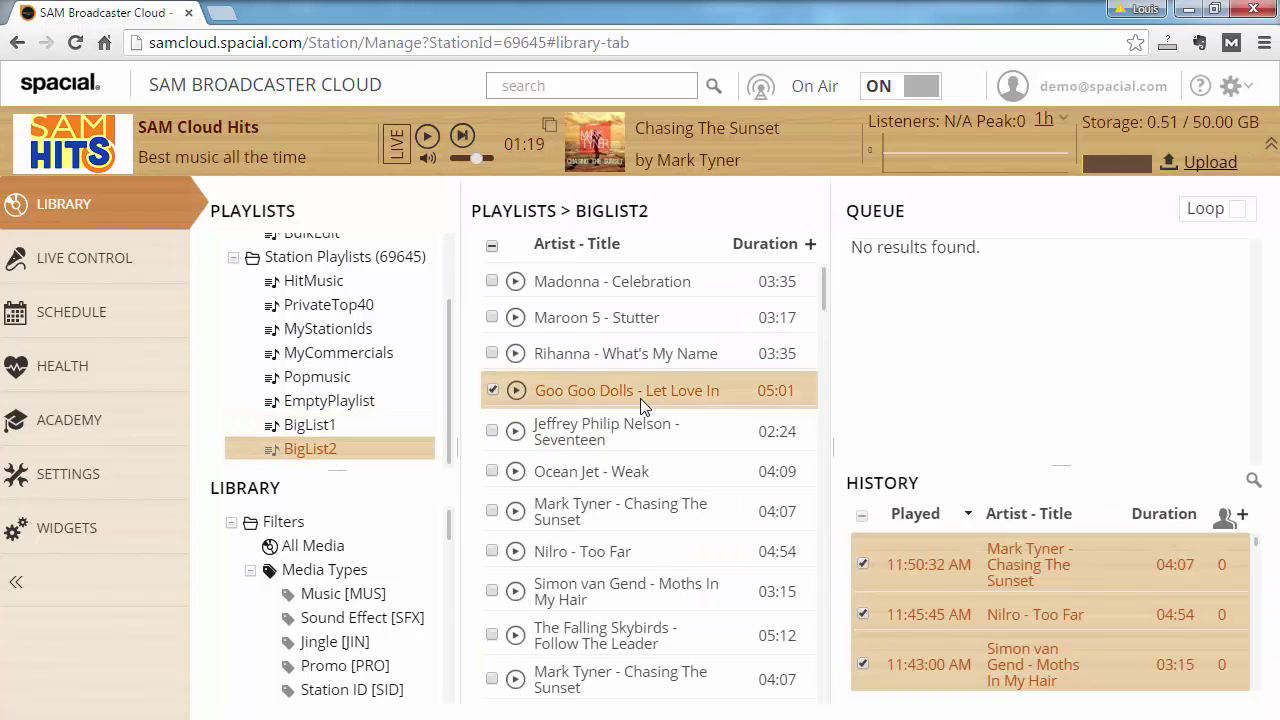
click(322, 433)
drag(322, 433, 323, 455)
click(322, 450)
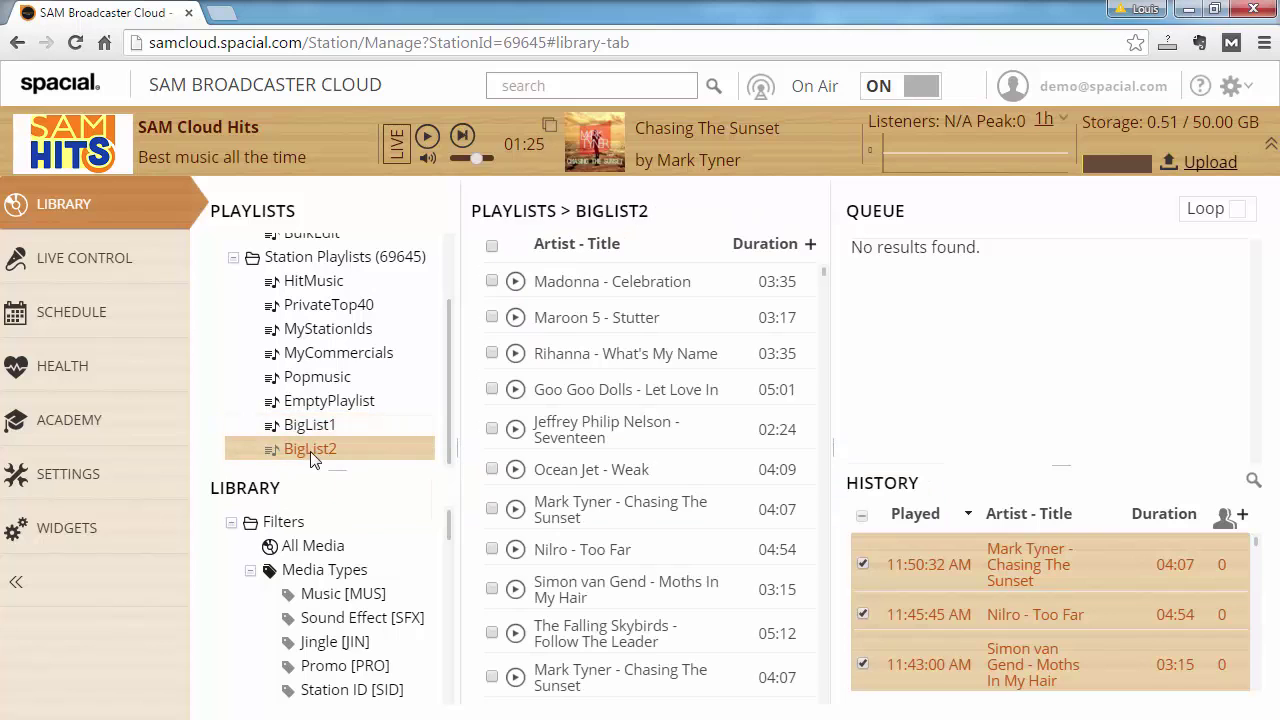
drag(322, 446, 333, 428)
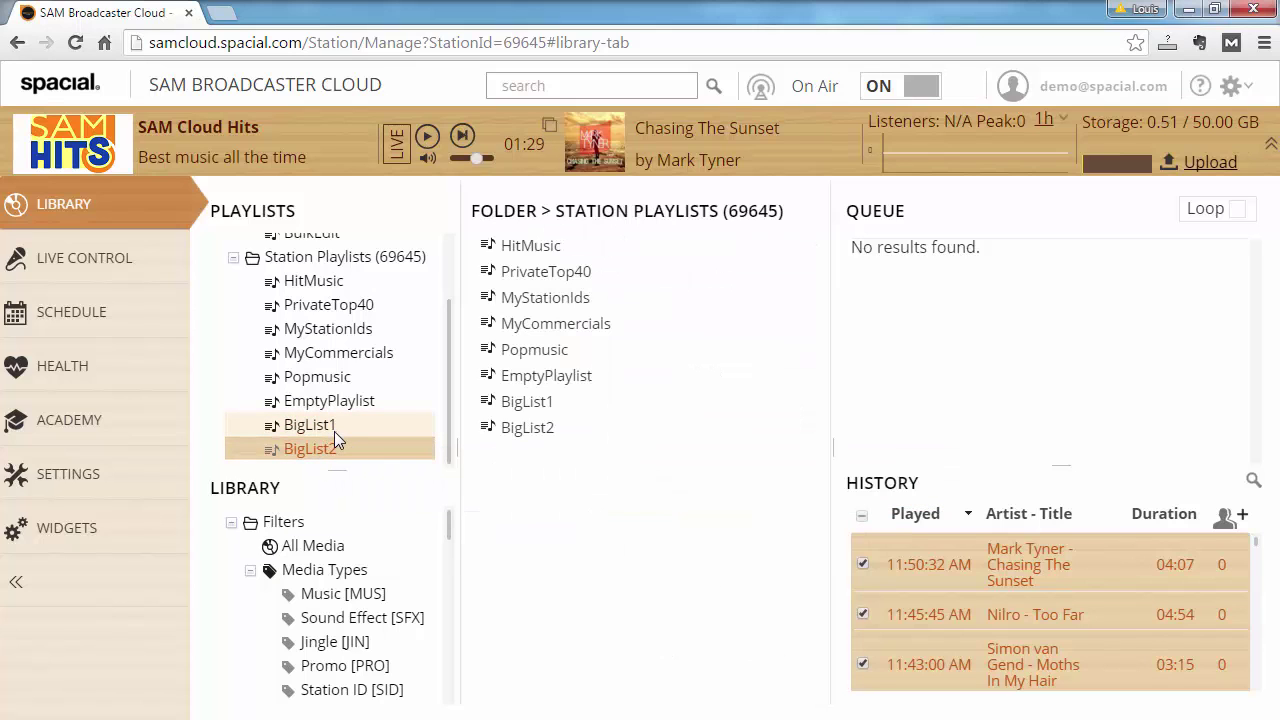
click(335, 426)
drag(325, 425, 326, 452)
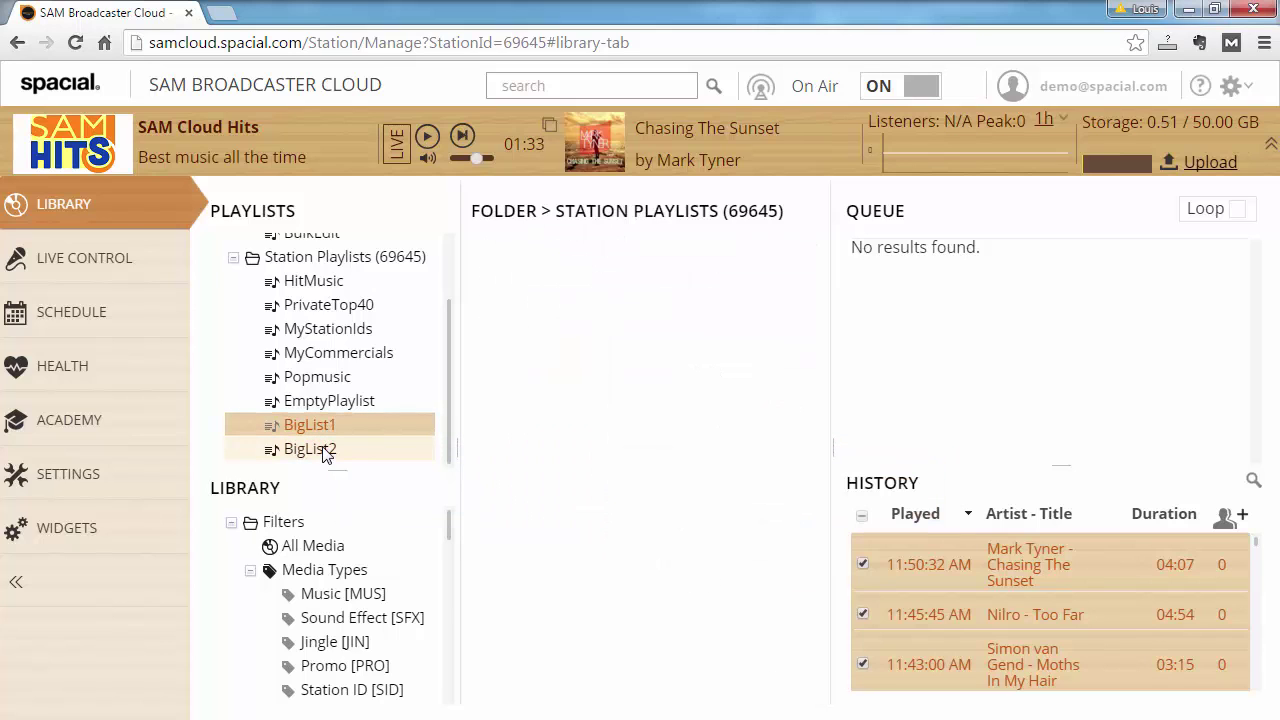
click(326, 452)
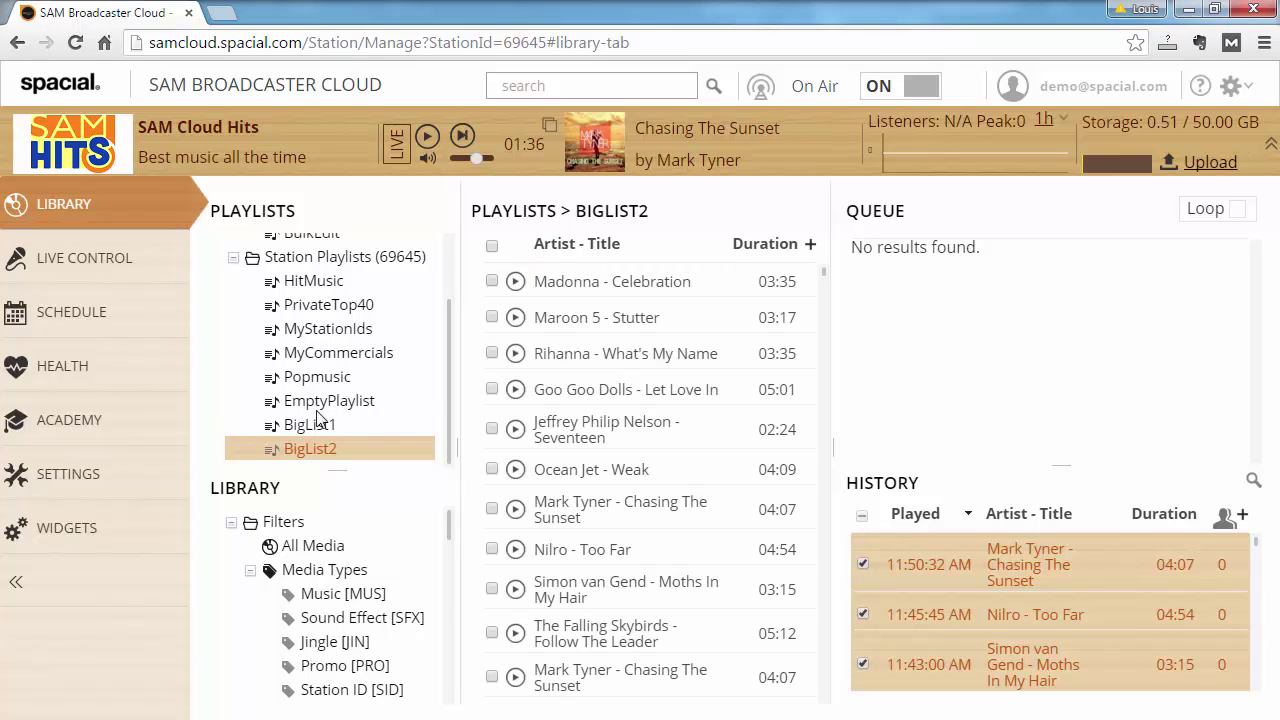
mouse_move(309, 447)
mouse_down()
mouse_move(364, 455)
mouse_move(323, 434)
mouse_up()
Select all 5000 BigList1 tracks and drag them toward the queue.
click(322, 428)
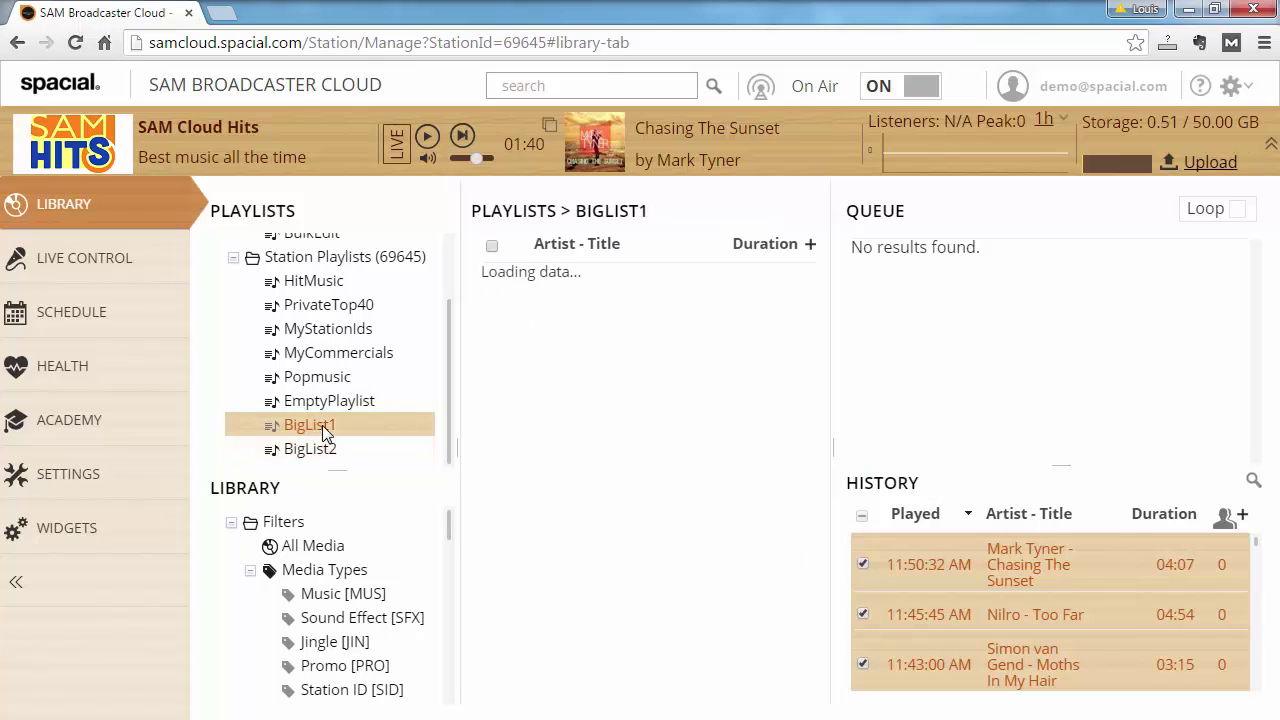
click(594, 400)
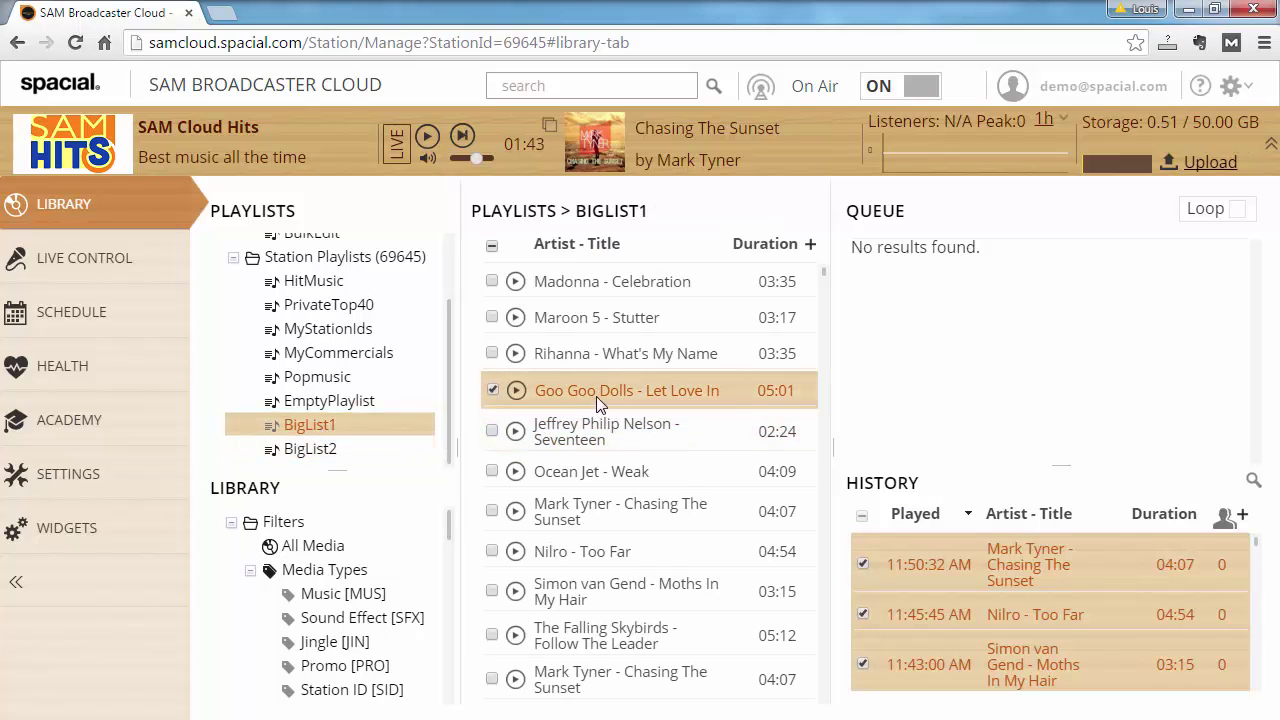
key(ctrl+a)
mouse_move(599, 377)
mouse_down()
mouse_move(943, 366)
mouse_move(591, 364)
mouse_up()
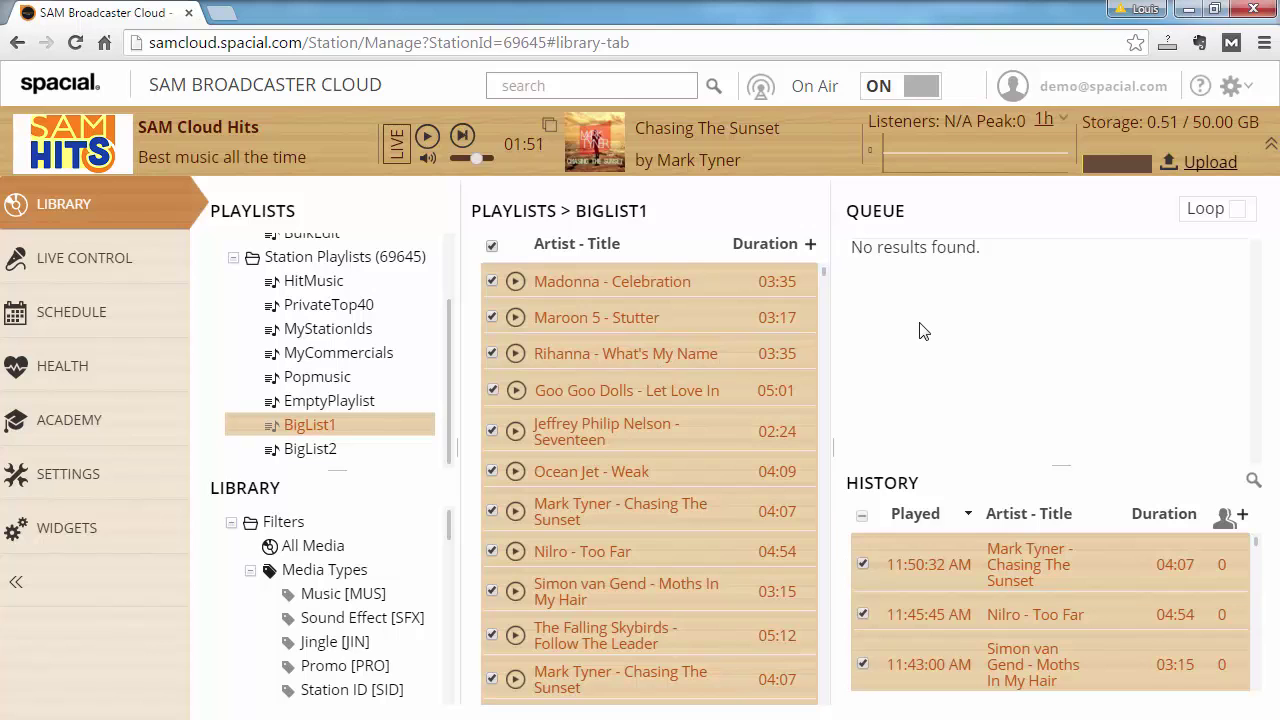
Merge BigList1's tracks into BigList2 once more.
click(305, 449)
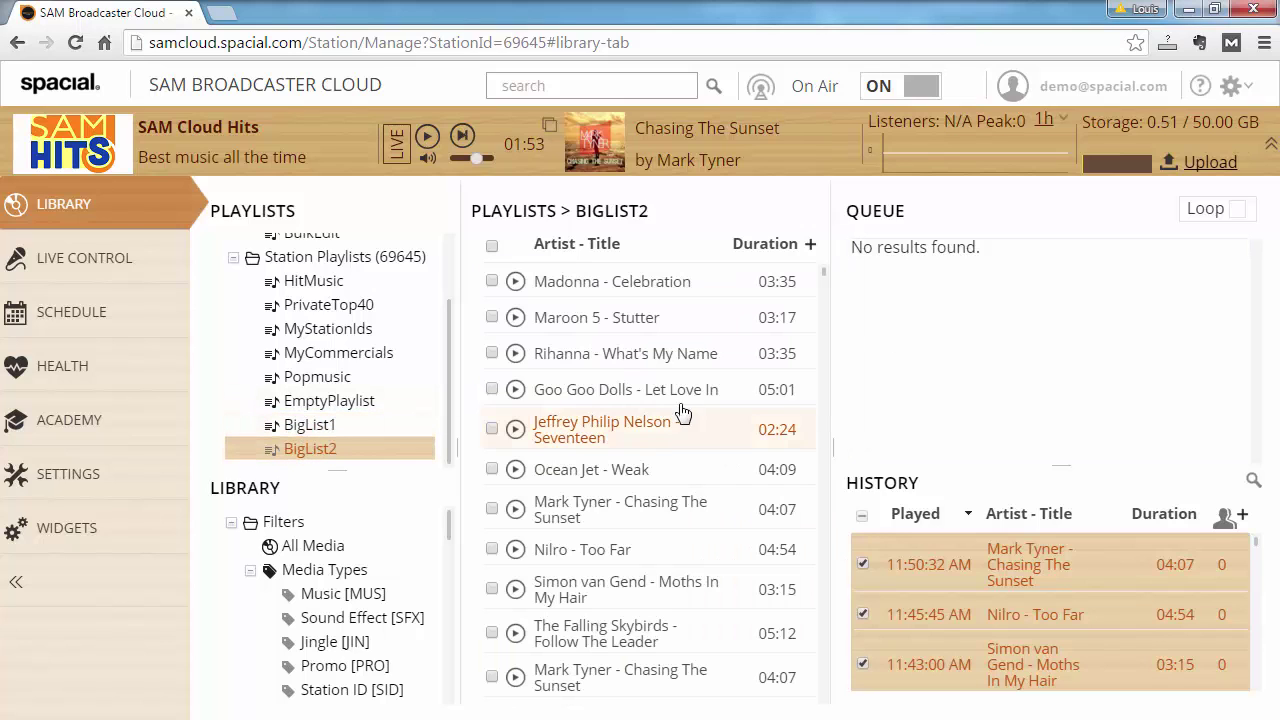
click(733, 402)
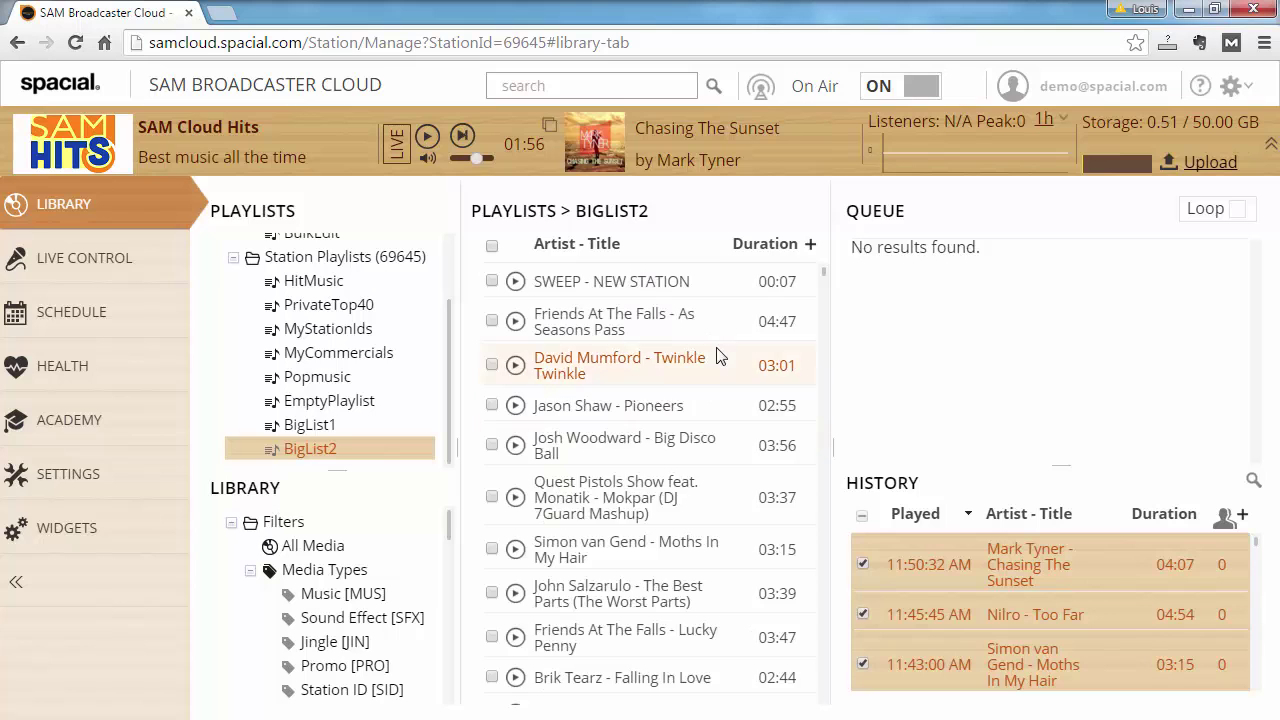
click(316, 427)
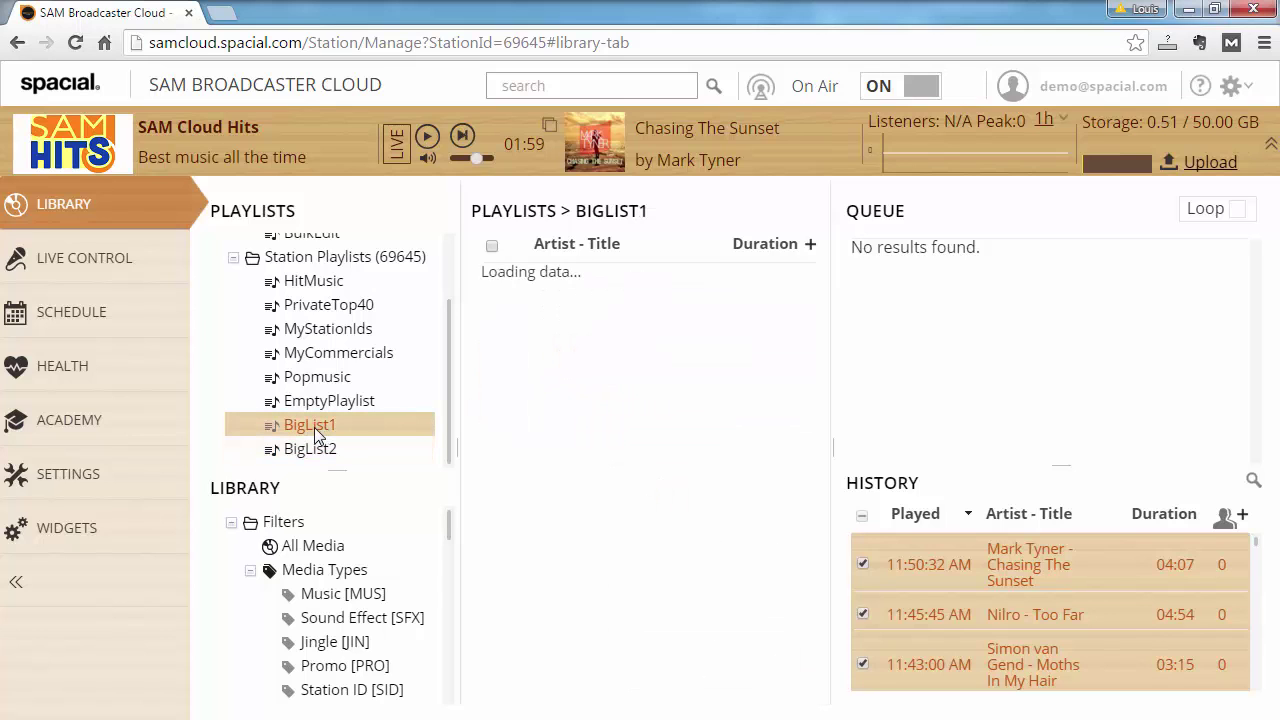
drag(319, 425, 364, 464)
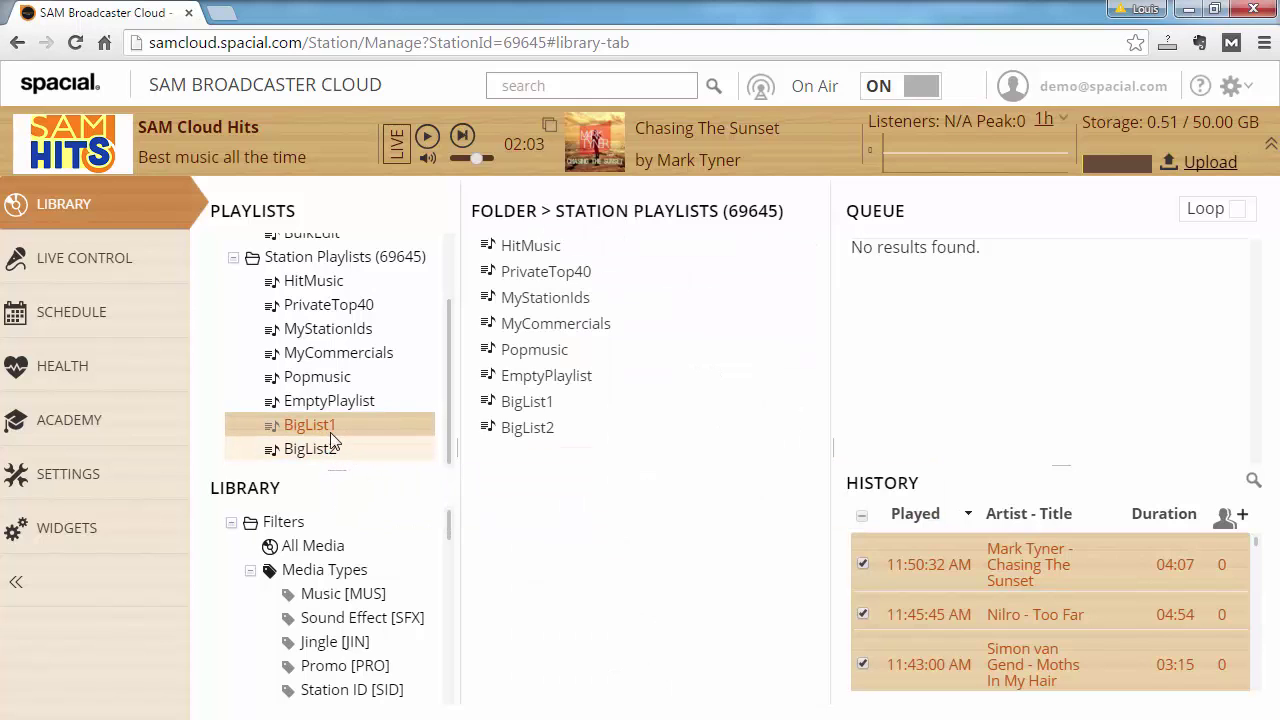
drag(343, 437, 324, 459)
click(327, 453)
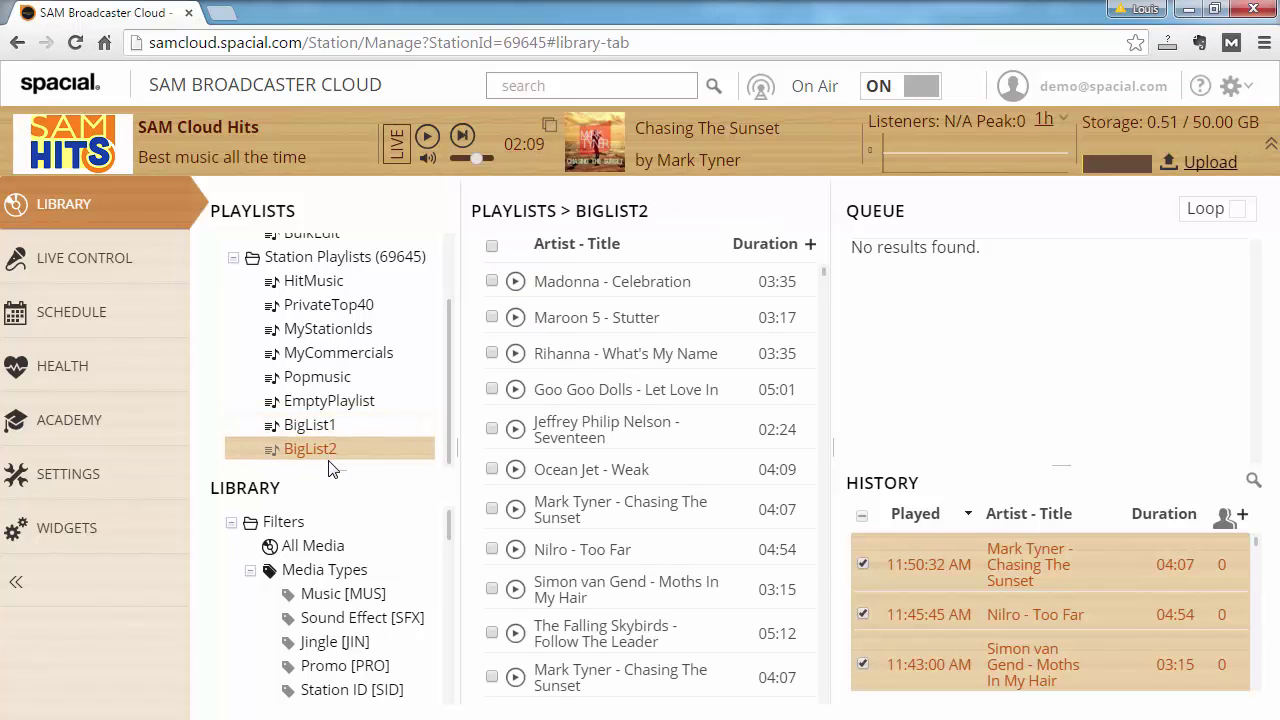
Select every BigList2 track and drag them to the queue, then select only the Rihanna track.
key(ctrl+a)
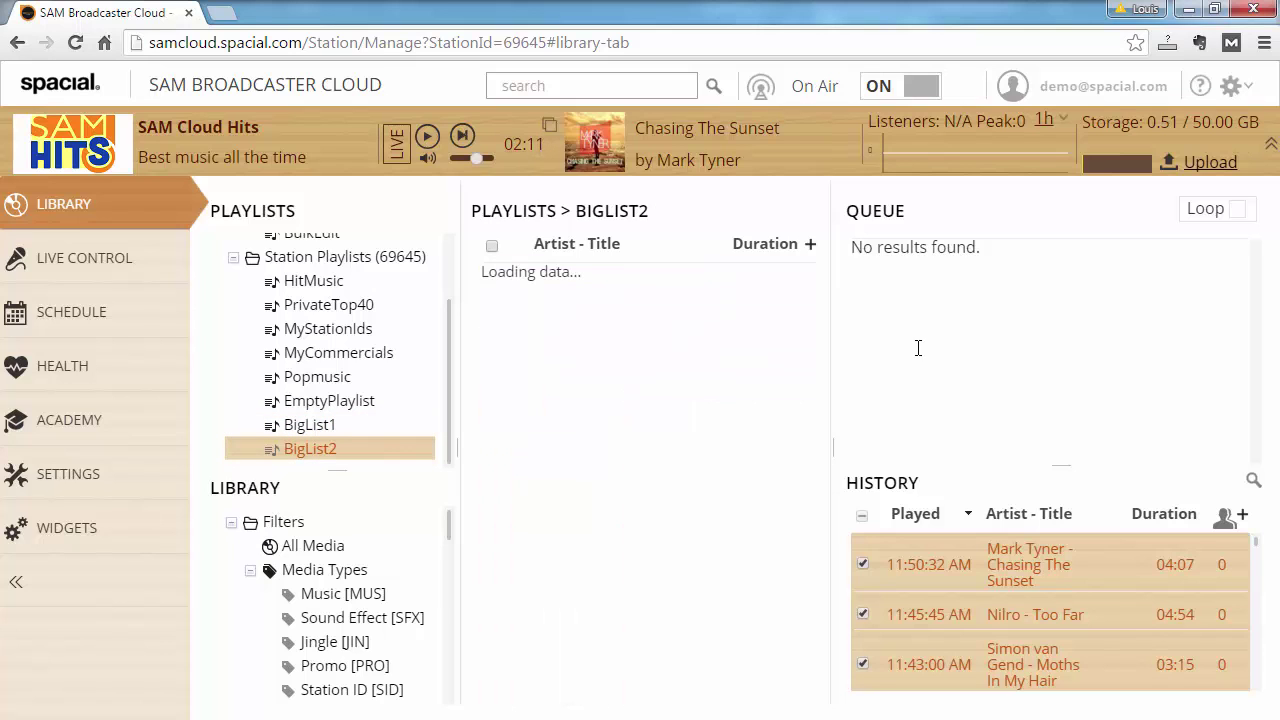
click(617, 393)
key(ctrl+a)
drag(766, 391, 897, 374)
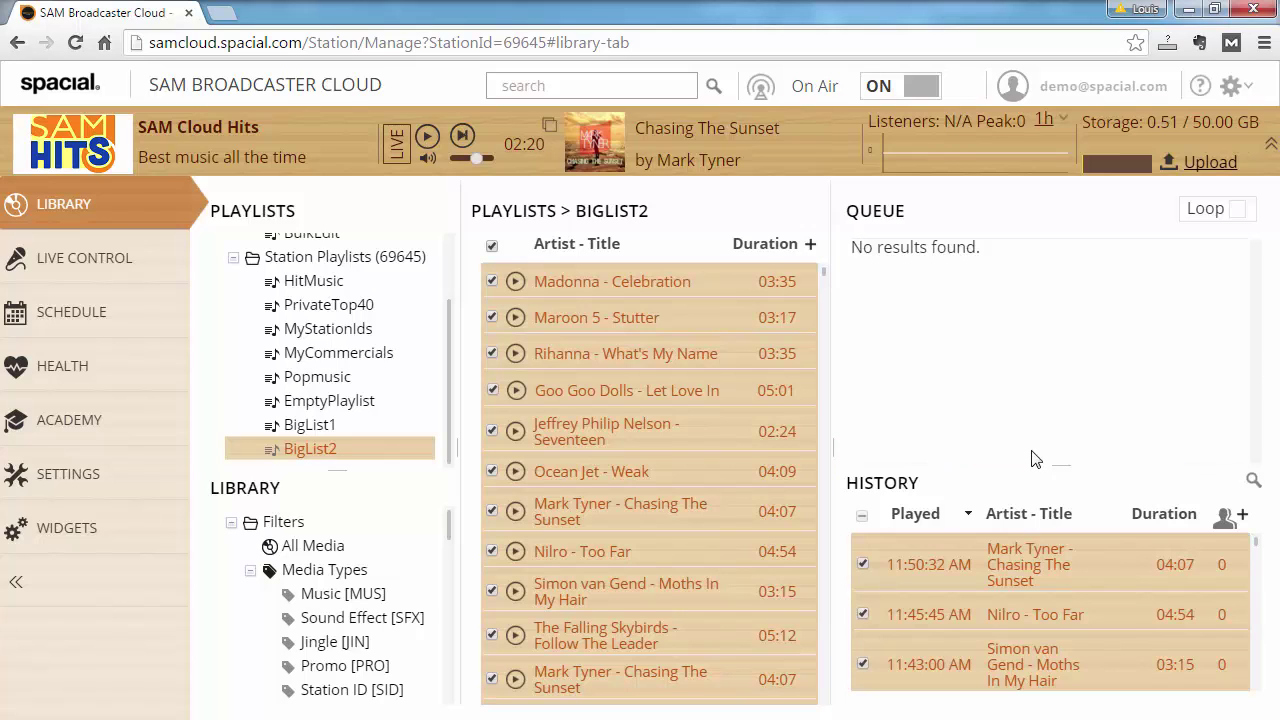
click(706, 371)
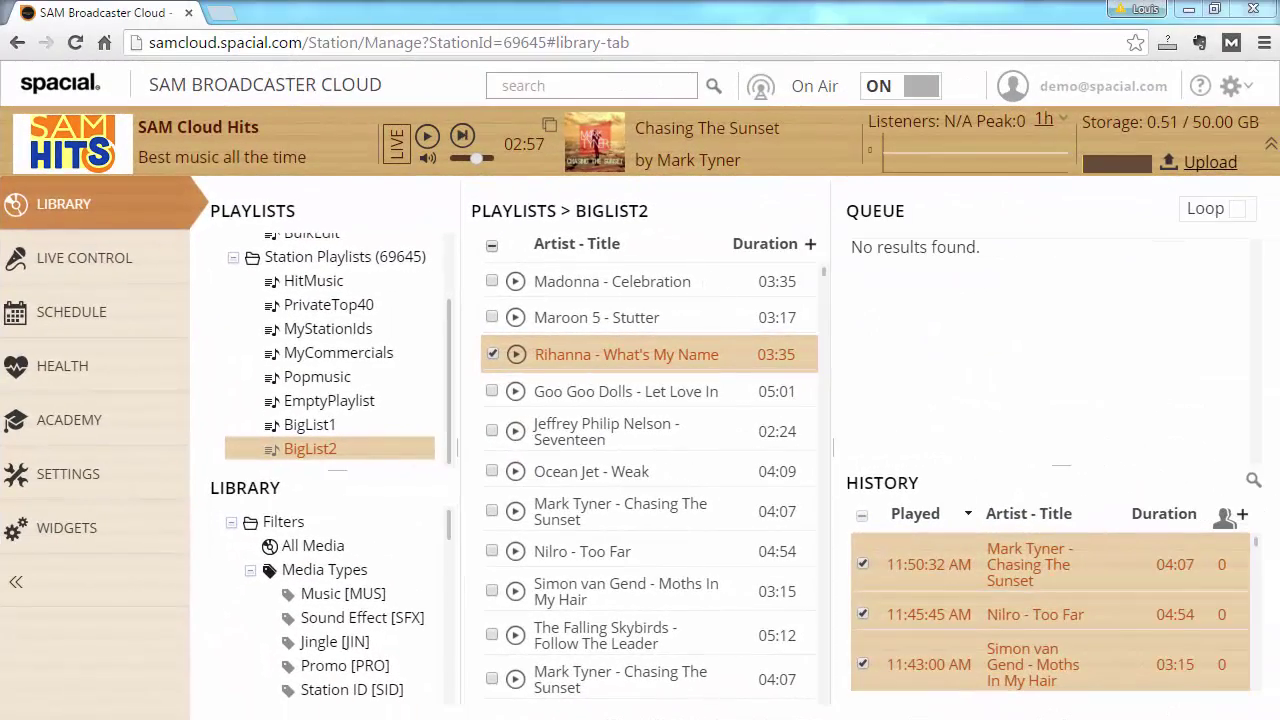
Select and pick up all 10000 BigList2 tracks, then return to BigList1.
click(317, 430)
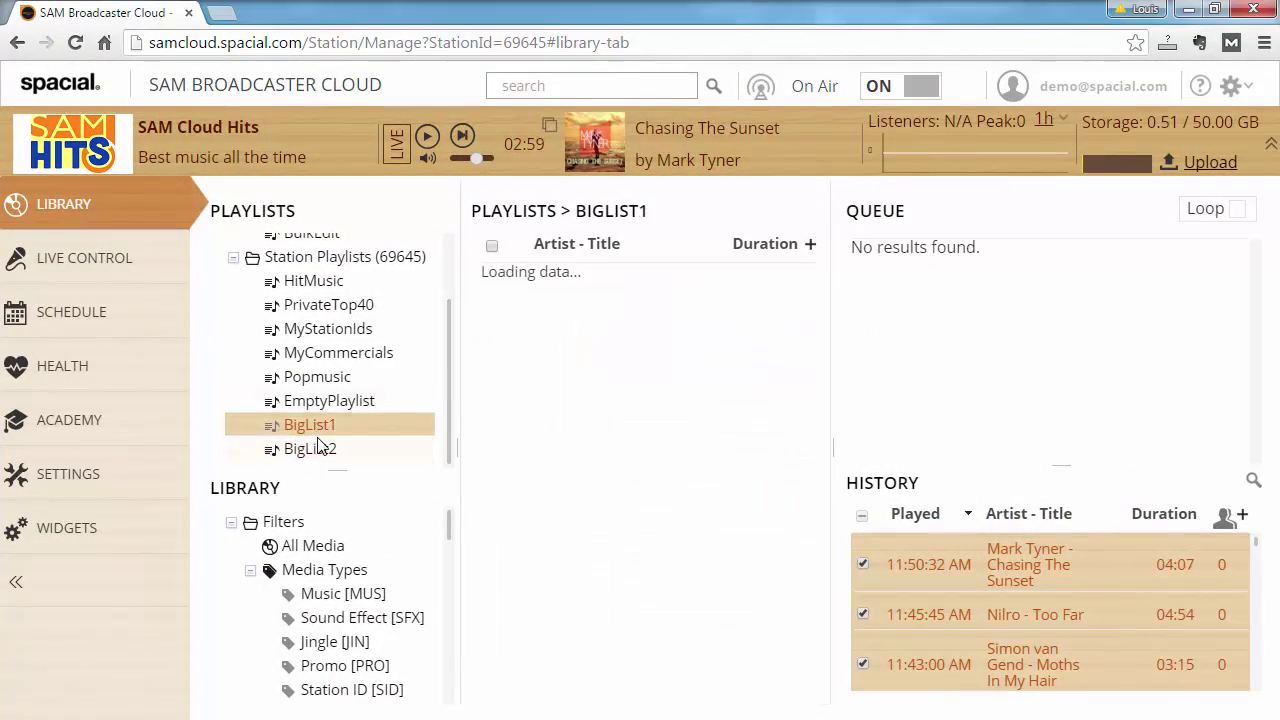
click(318, 449)
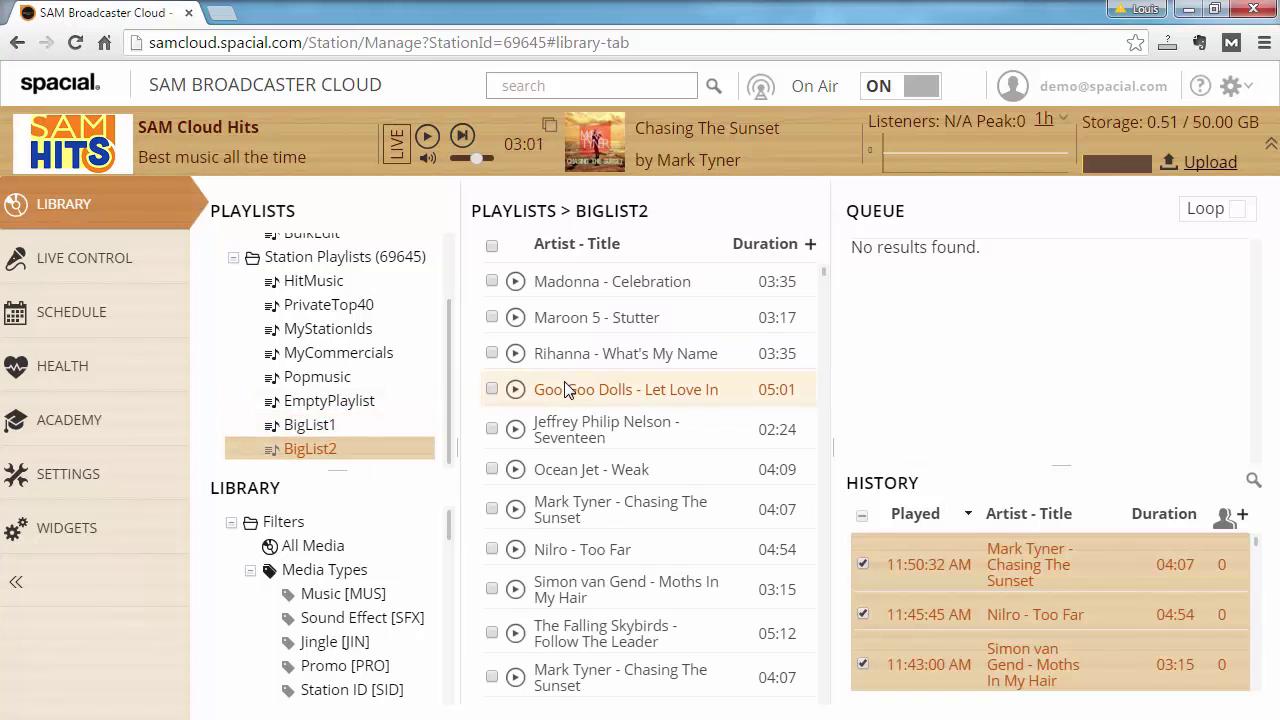
key(ctrl+a)
drag(566, 389, 748, 357)
click(312, 423)
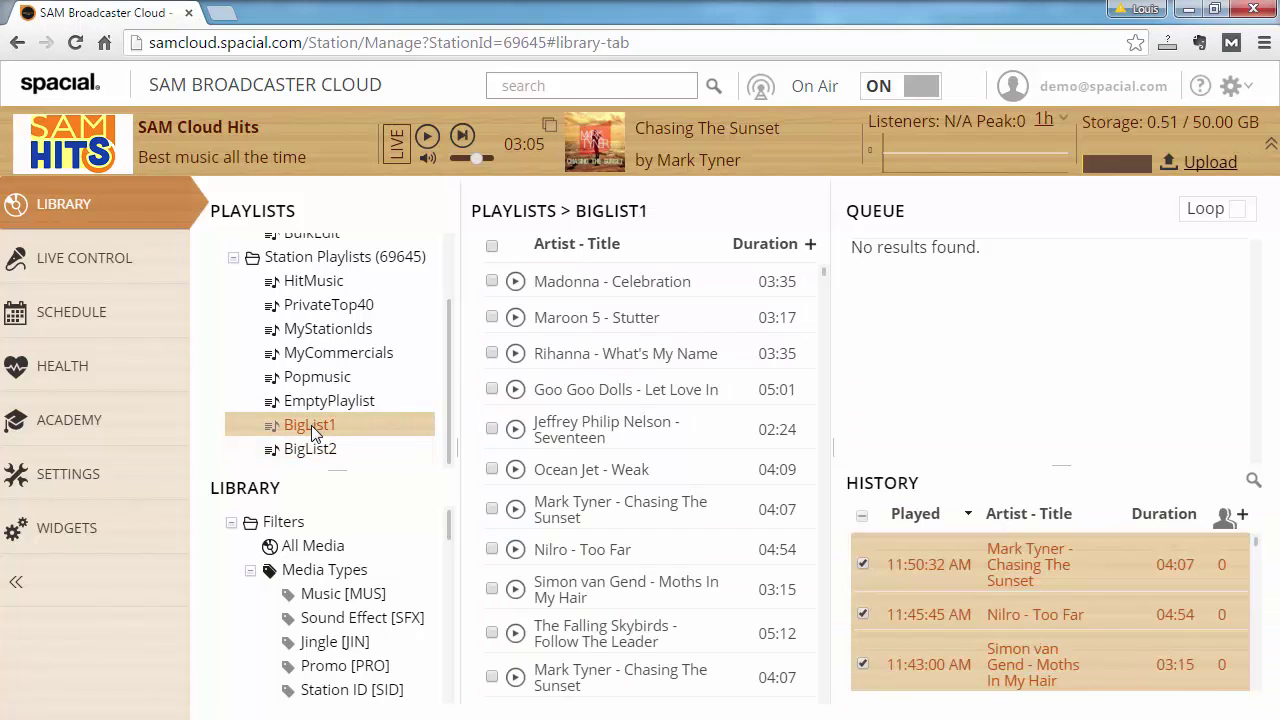
Change the BigList2 playlist's name to BigList10k in the Playlists tree.
right_click(310, 425)
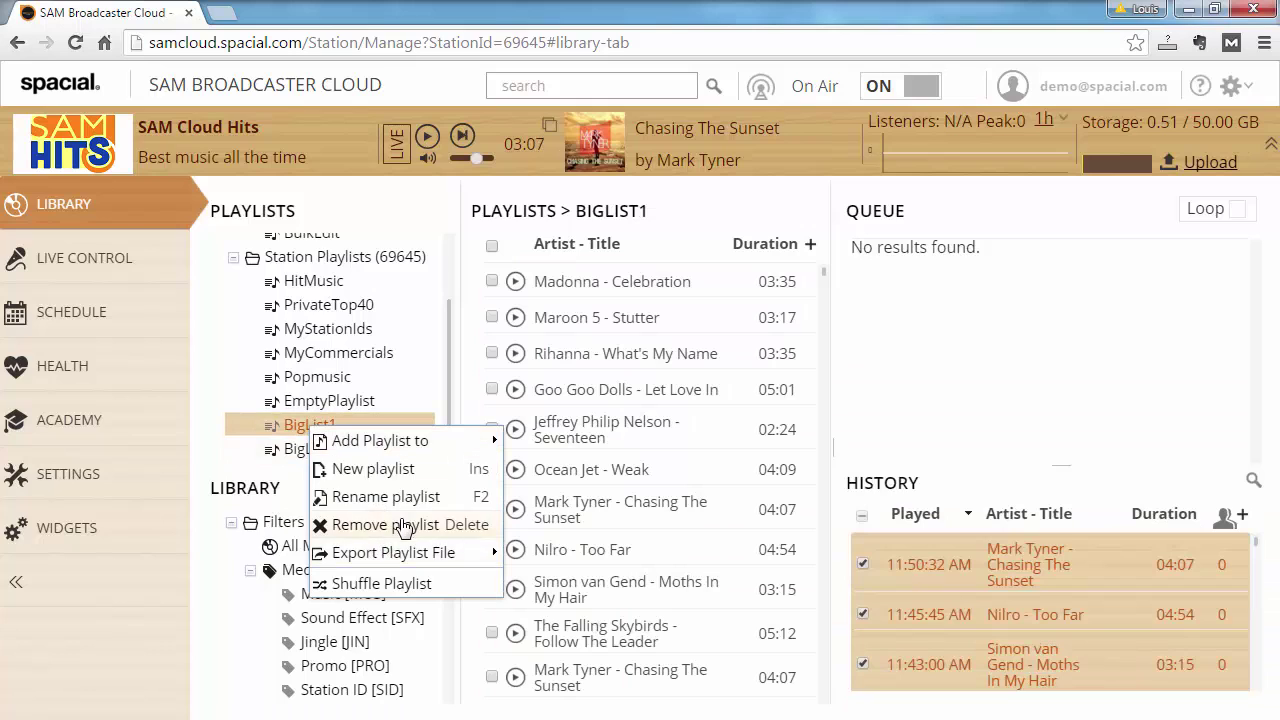
key(Escape)
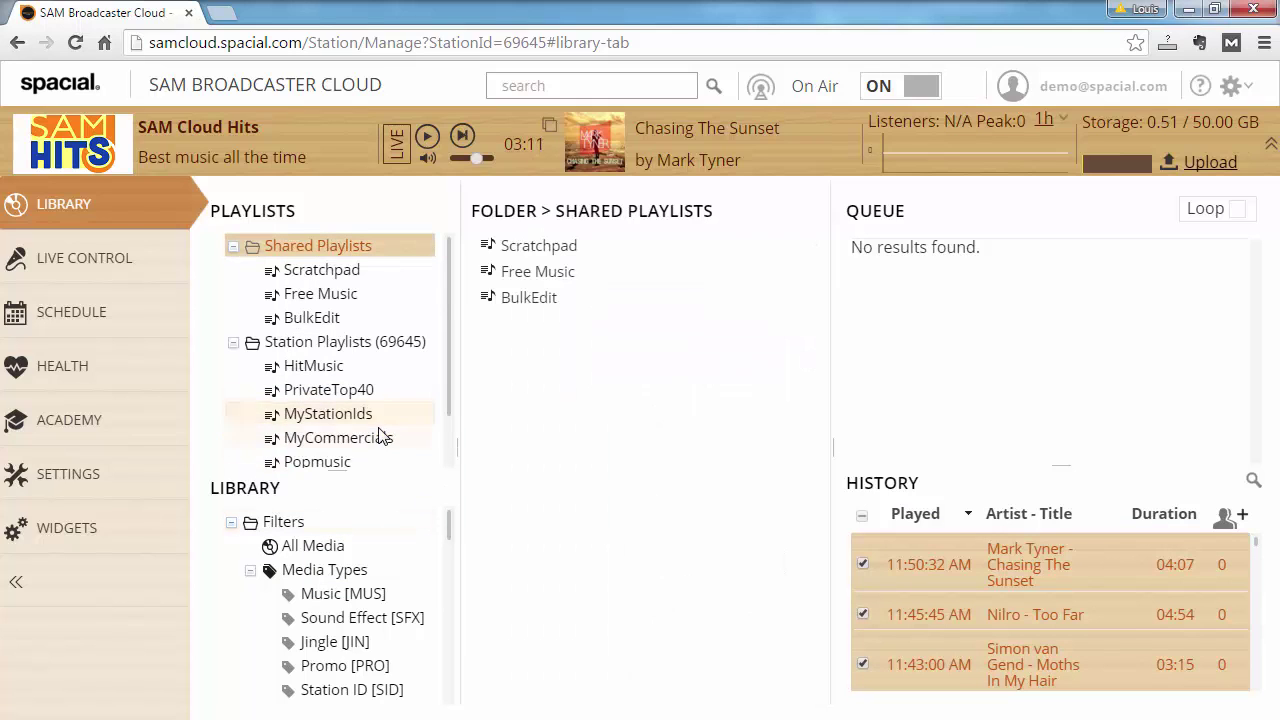
scroll(394, 382, down, 2)
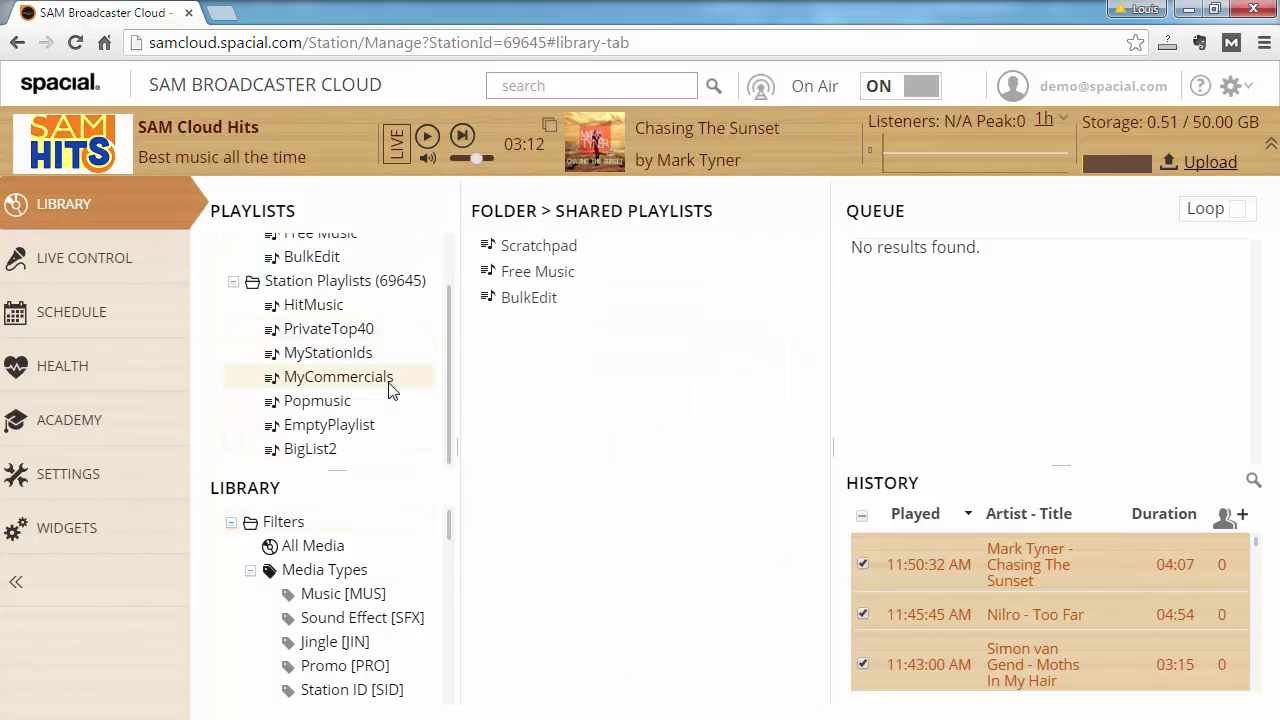
click(312, 452)
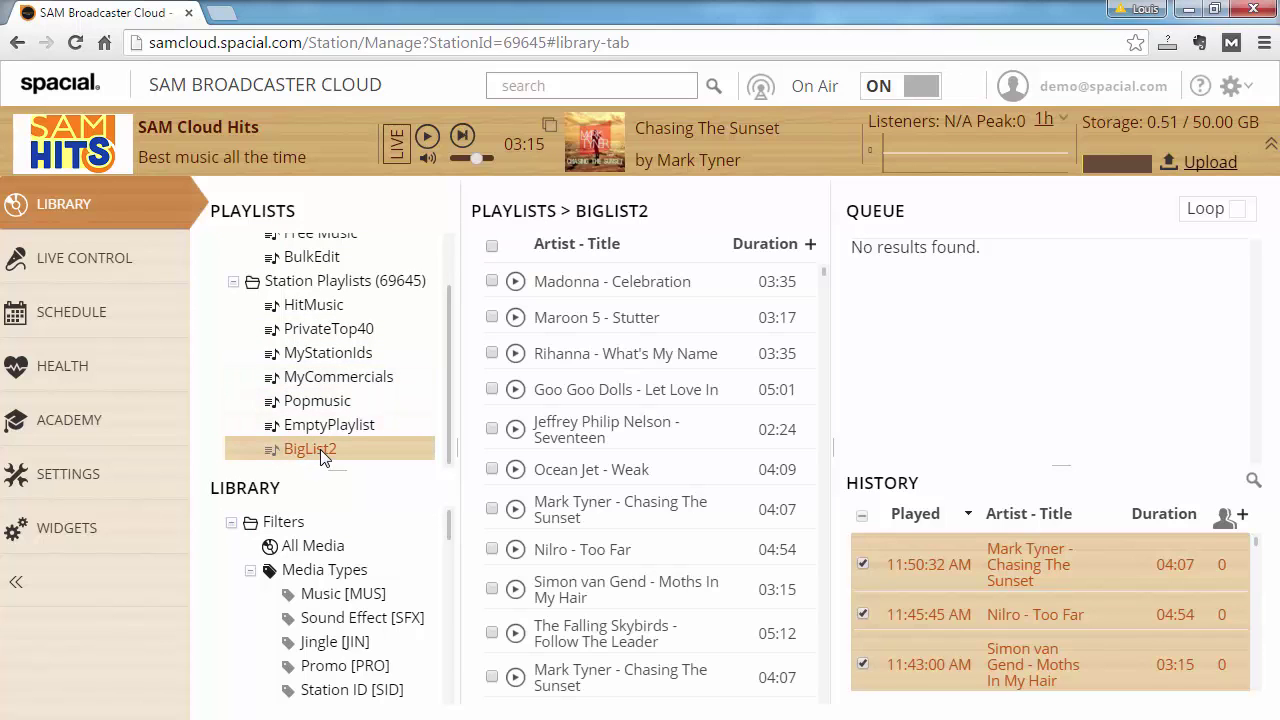
click(320, 449)
key(BackSpace)
text(100)
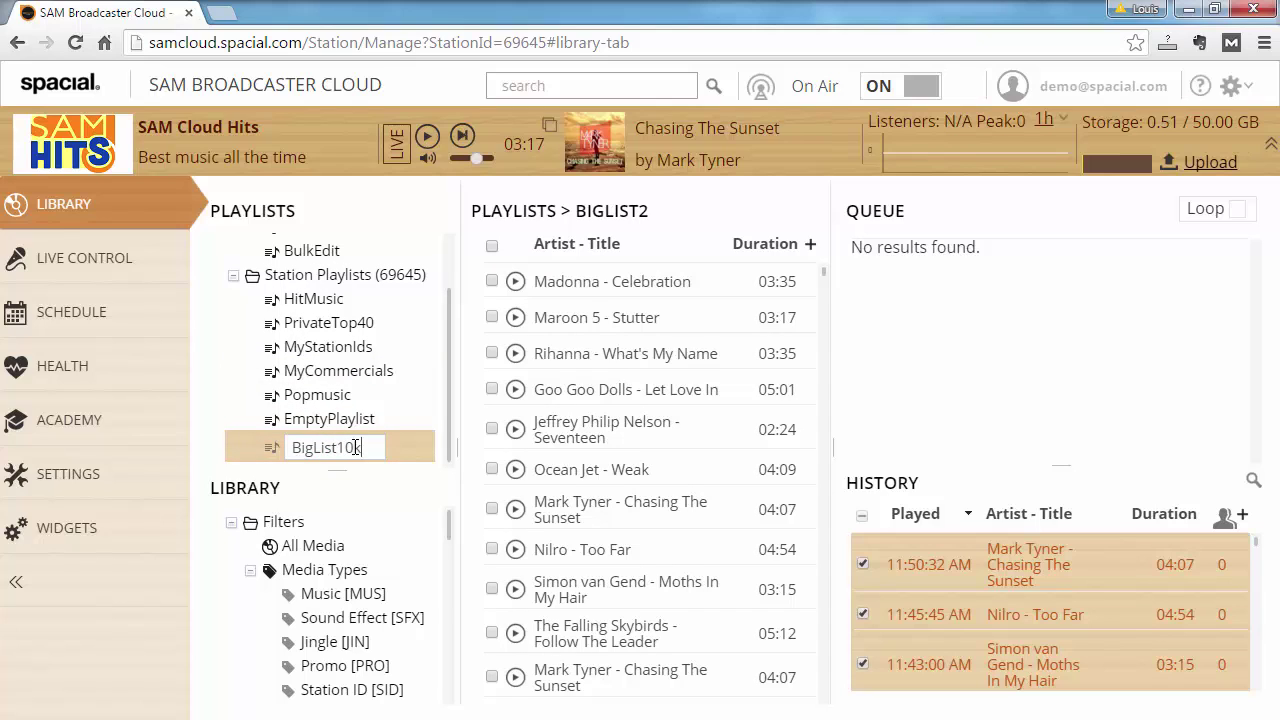
key(Return)
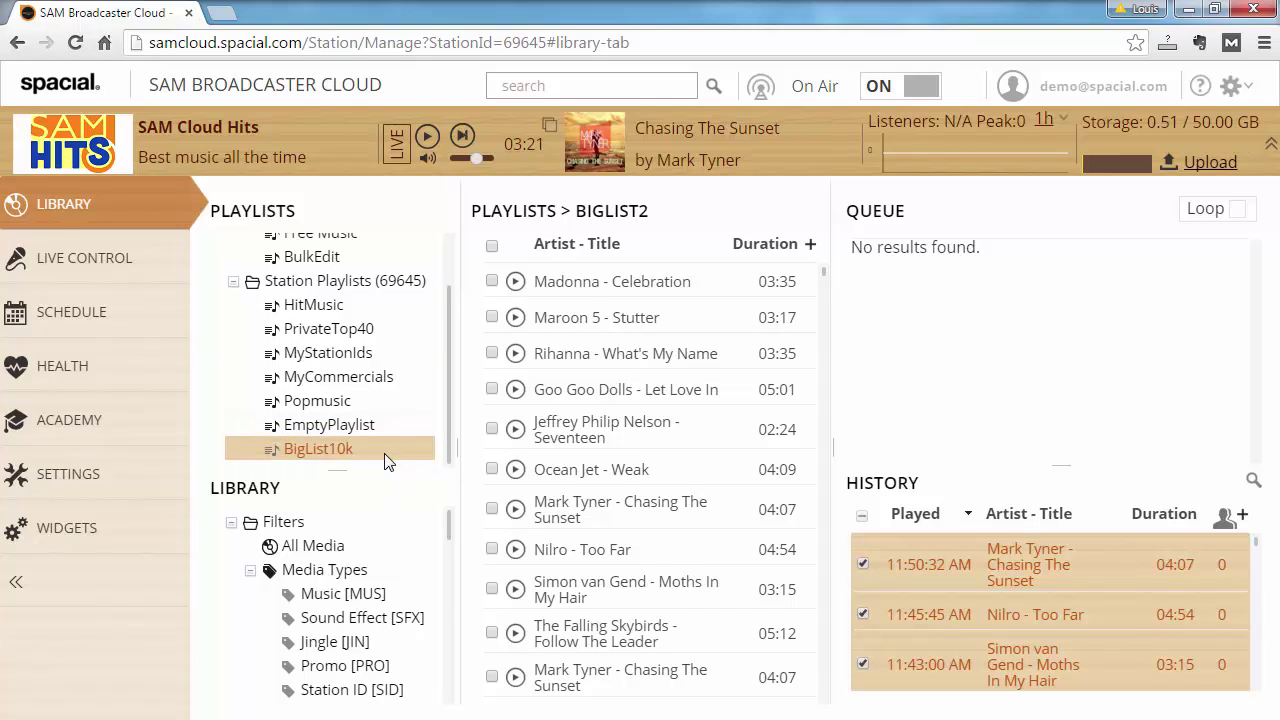
Create a new scheduled event in the Wednesday 12:00 AM calendar slot.
click(116, 326)
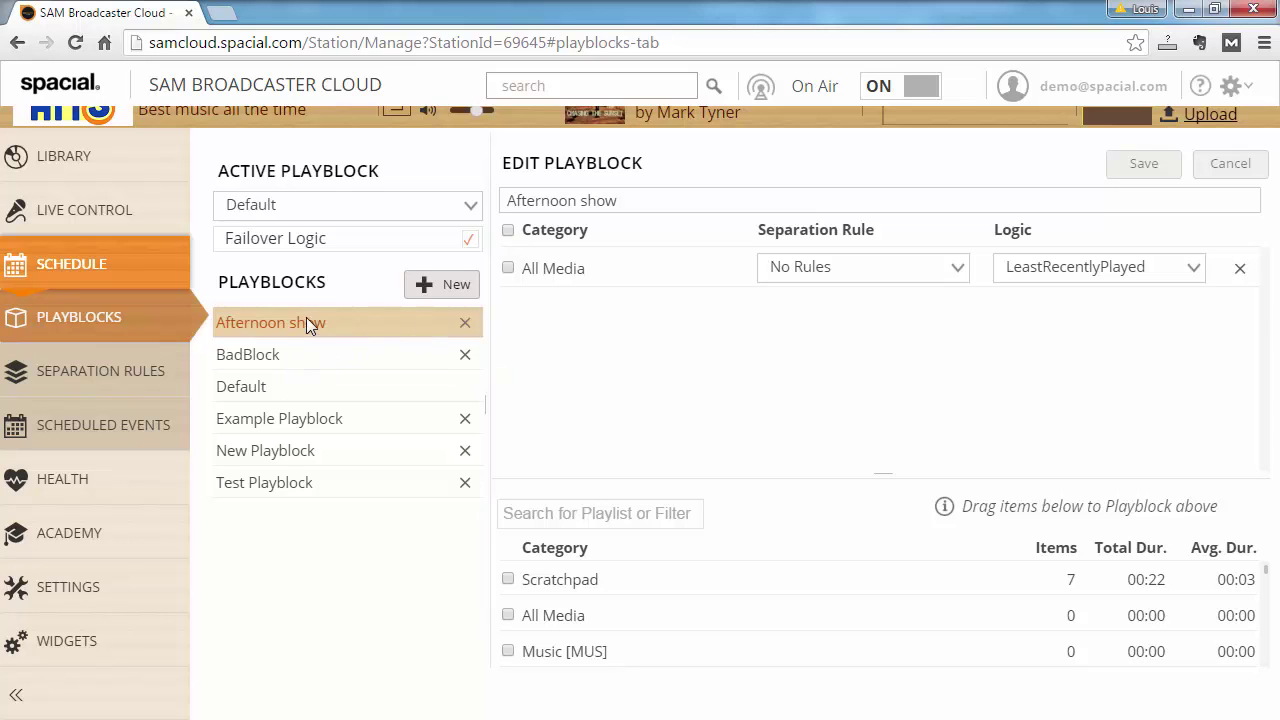
click(100, 428)
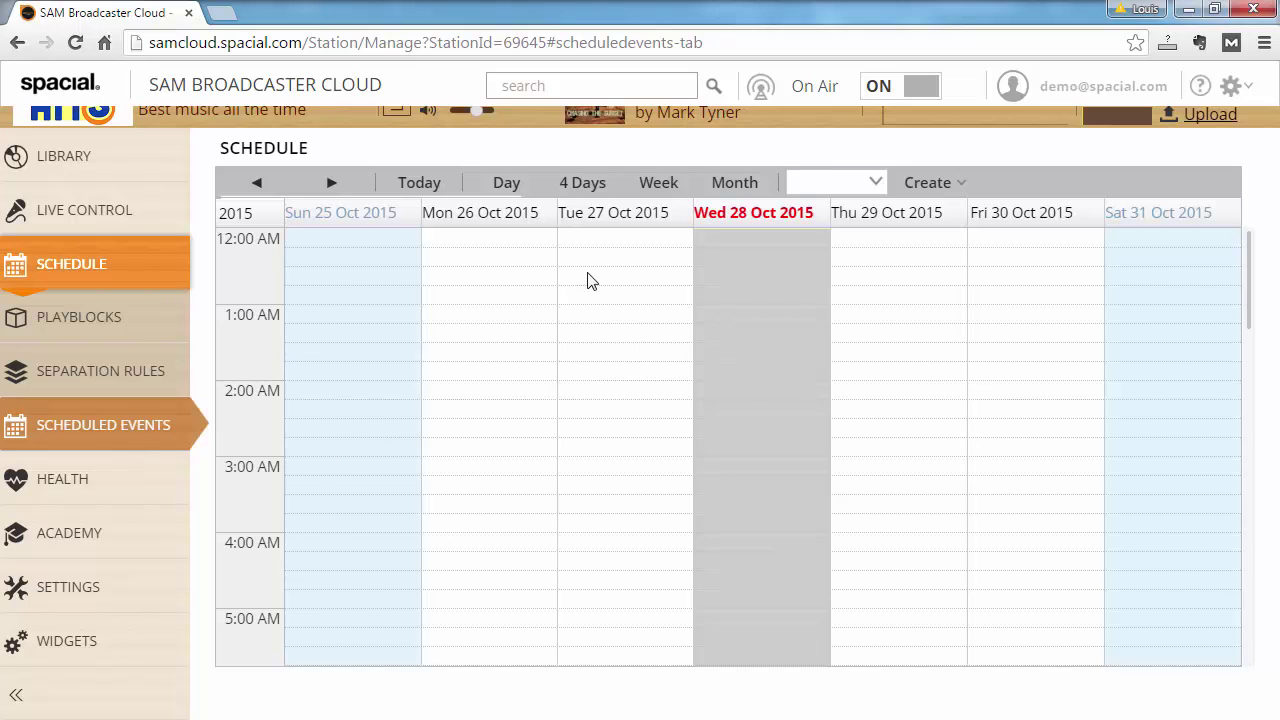
click(727, 243)
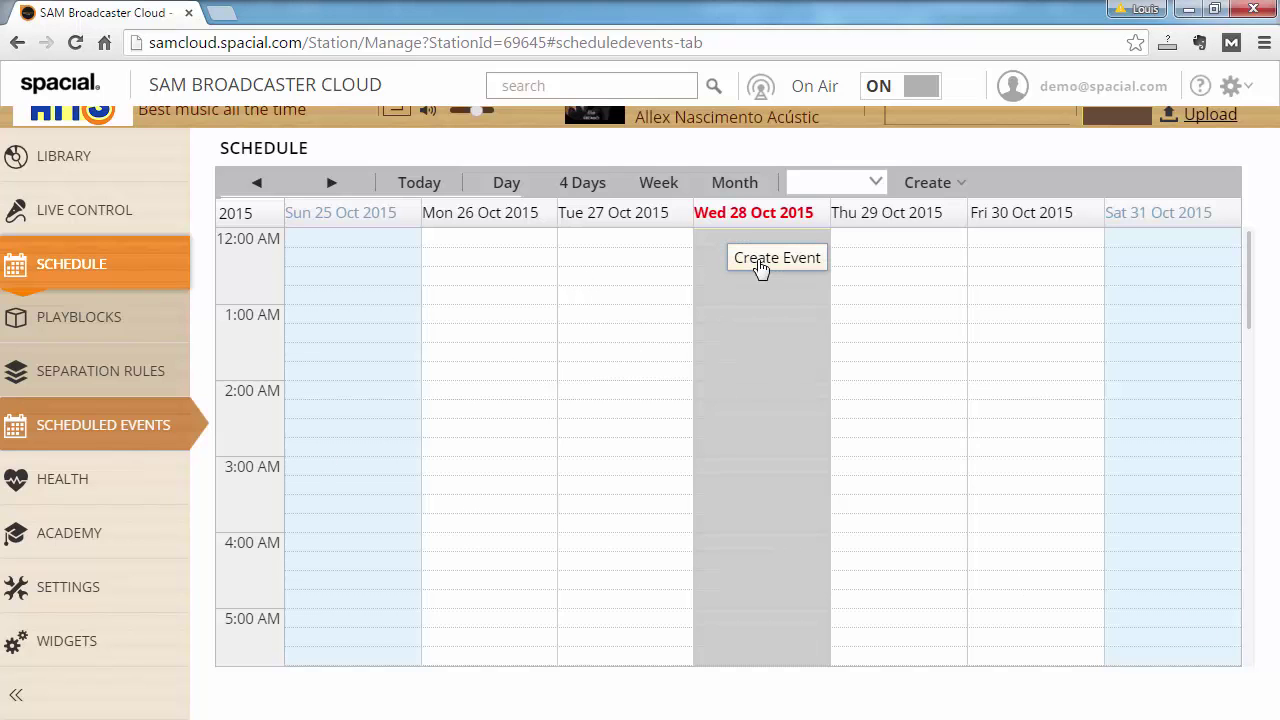
click(758, 262)
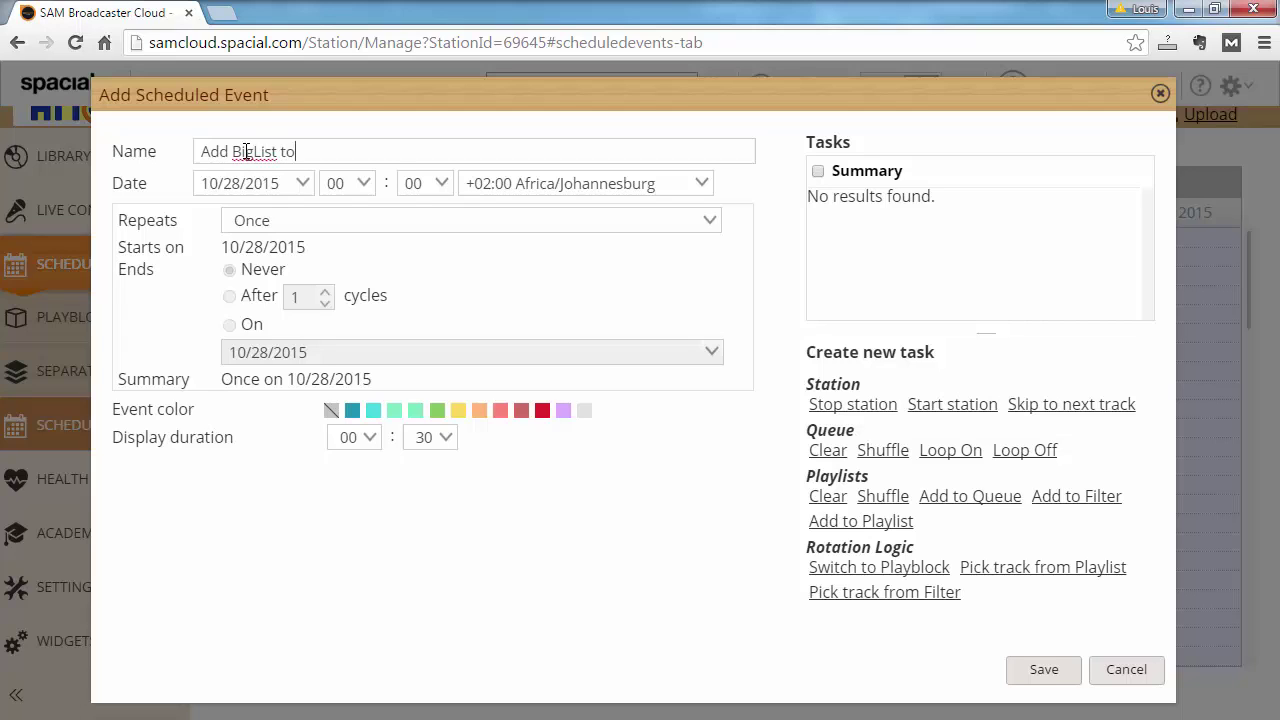
Name the event 'Add BigList to Queue' and set Repeats to Minute.
key(Delete)
text(Queue)
click(336, 226)
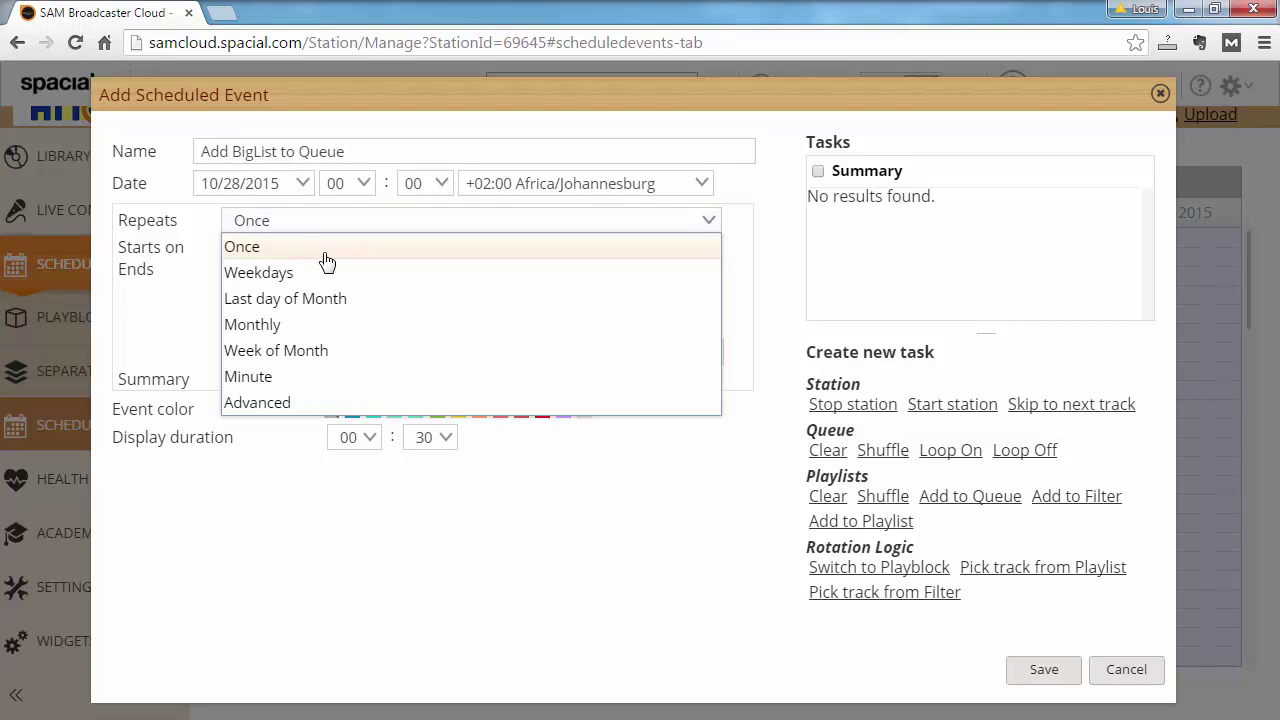
click(300, 385)
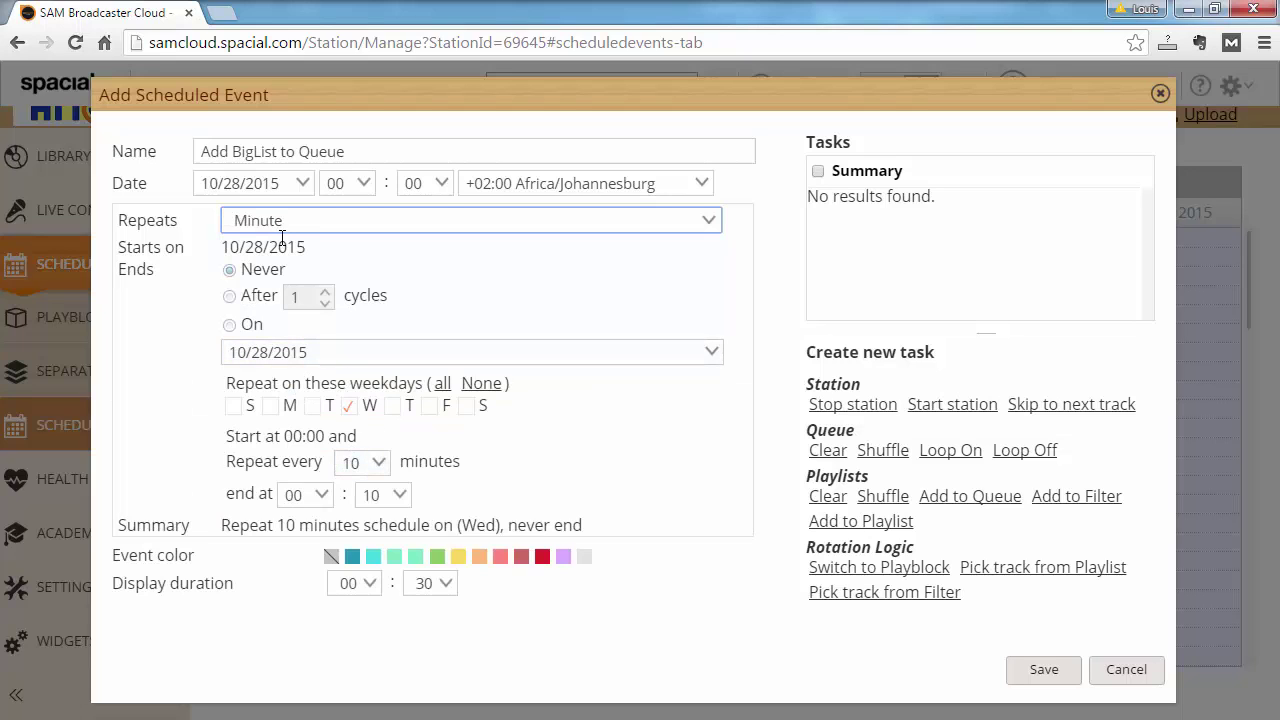
Keep the 10-minute repeat interval and set the repeat end time to 23:59.
click(385, 464)
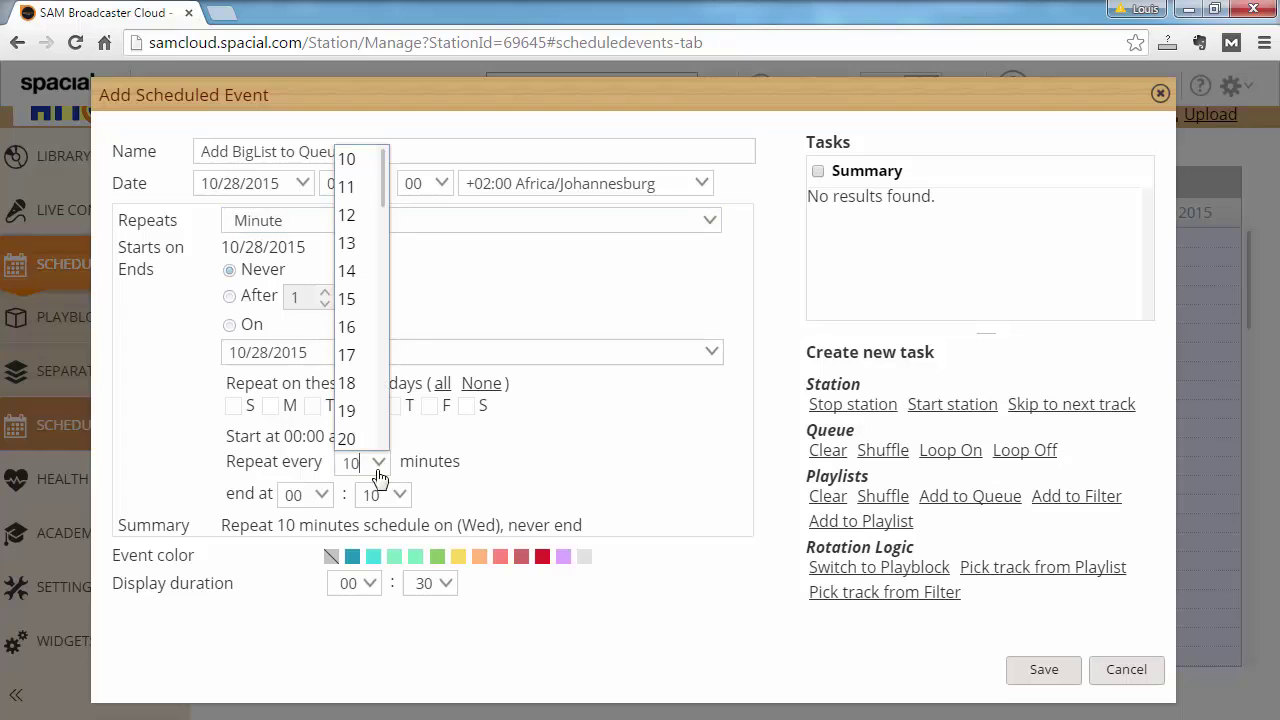
click(375, 162)
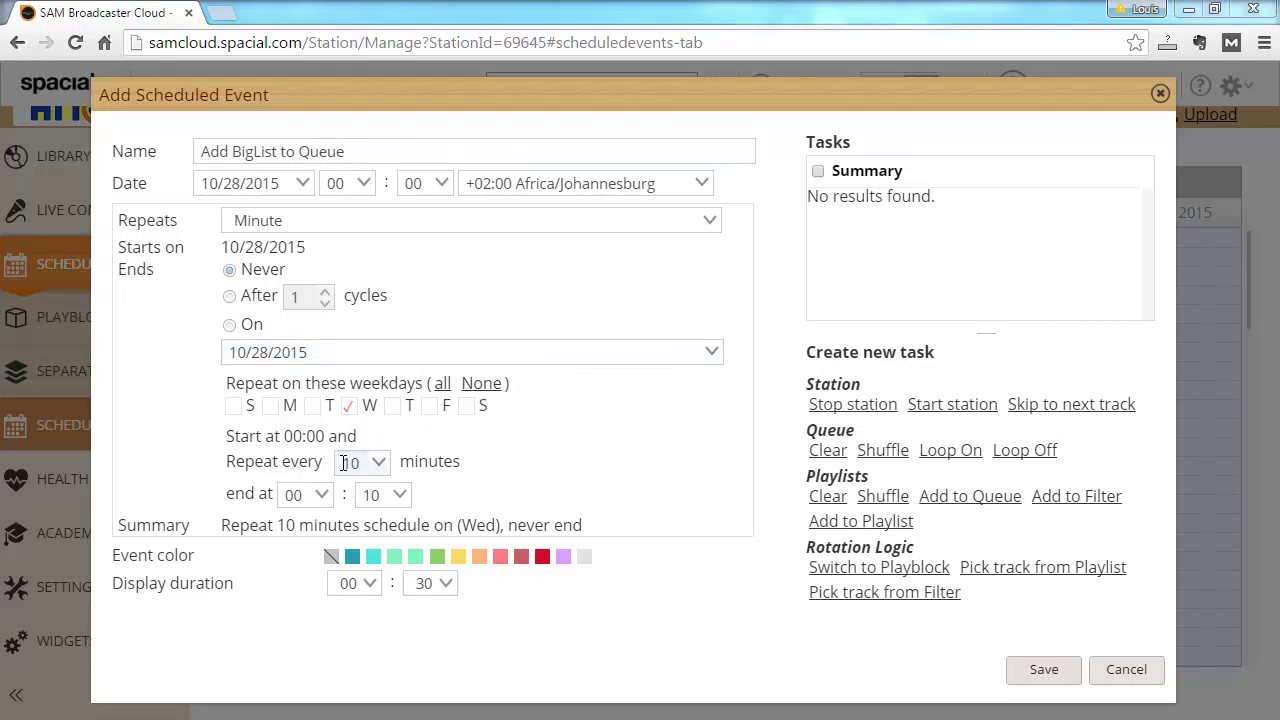
click(399, 504)
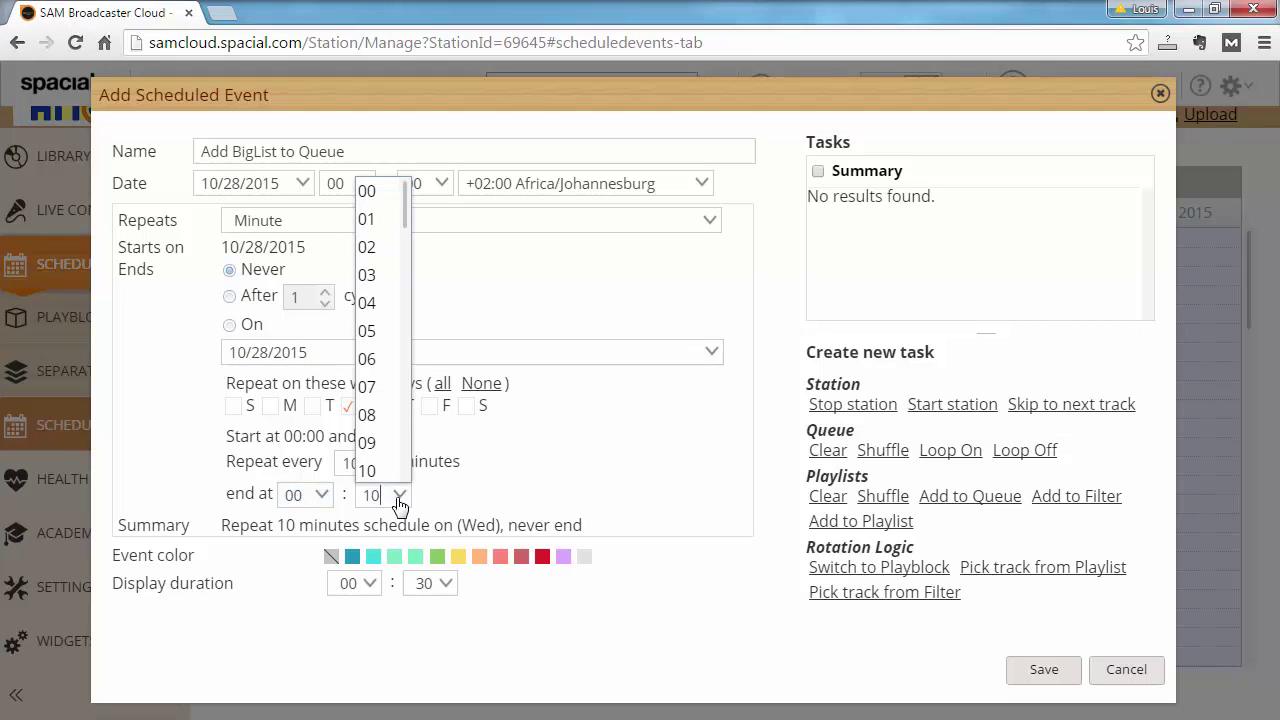
scroll(395, 340, down, 15)
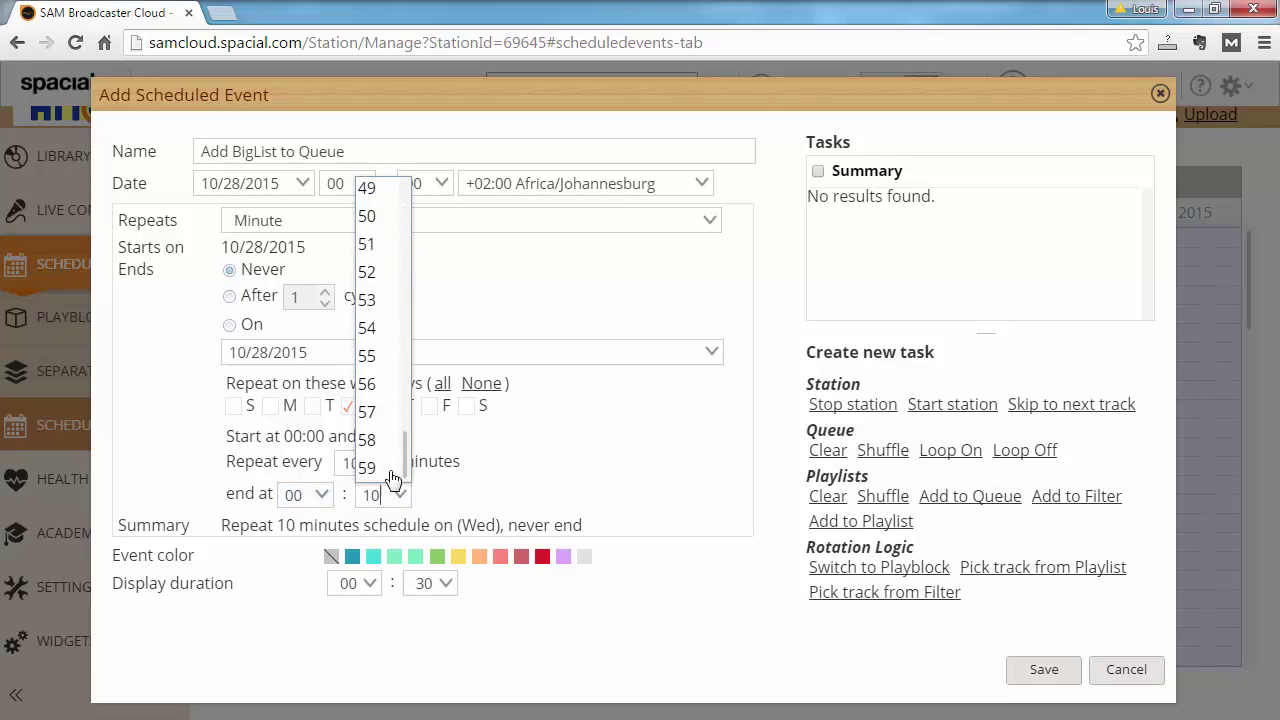
click(367, 467)
click(327, 497)
scroll(300, 420, down, 5)
click(298, 466)
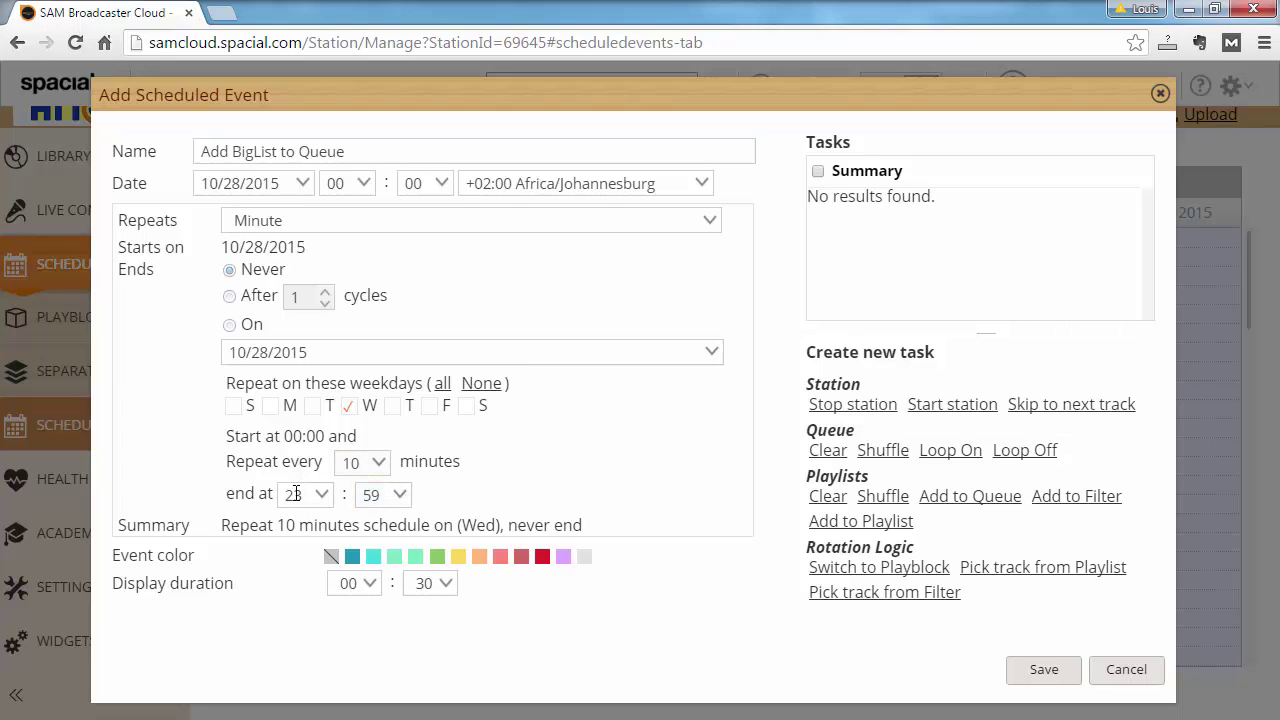
Make the event colour purple and the display duration 05 minutes.
click(479, 556)
click(563, 556)
click(449, 591)
drag(451, 434, 449, 284)
click(414, 410)
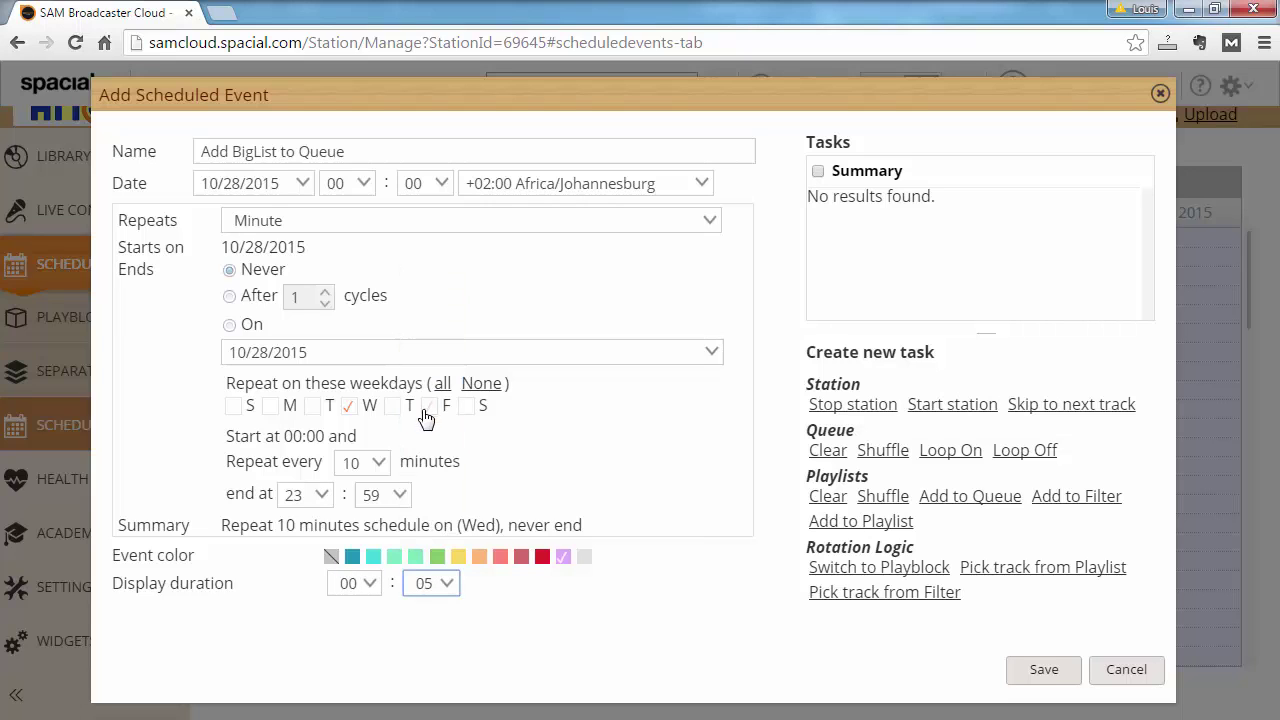
click(895, 263)
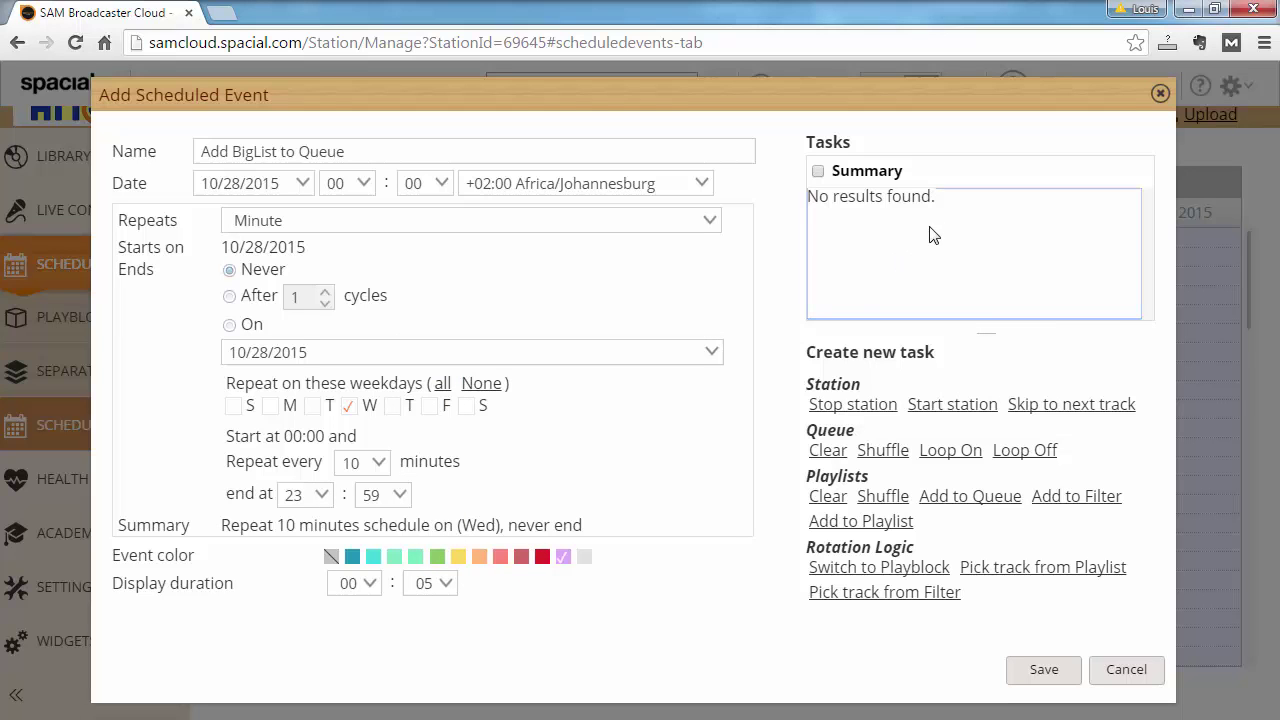
Add a task placing BigList10k at the bottom of the queue, and save the event.
click(968, 499)
click(716, 306)
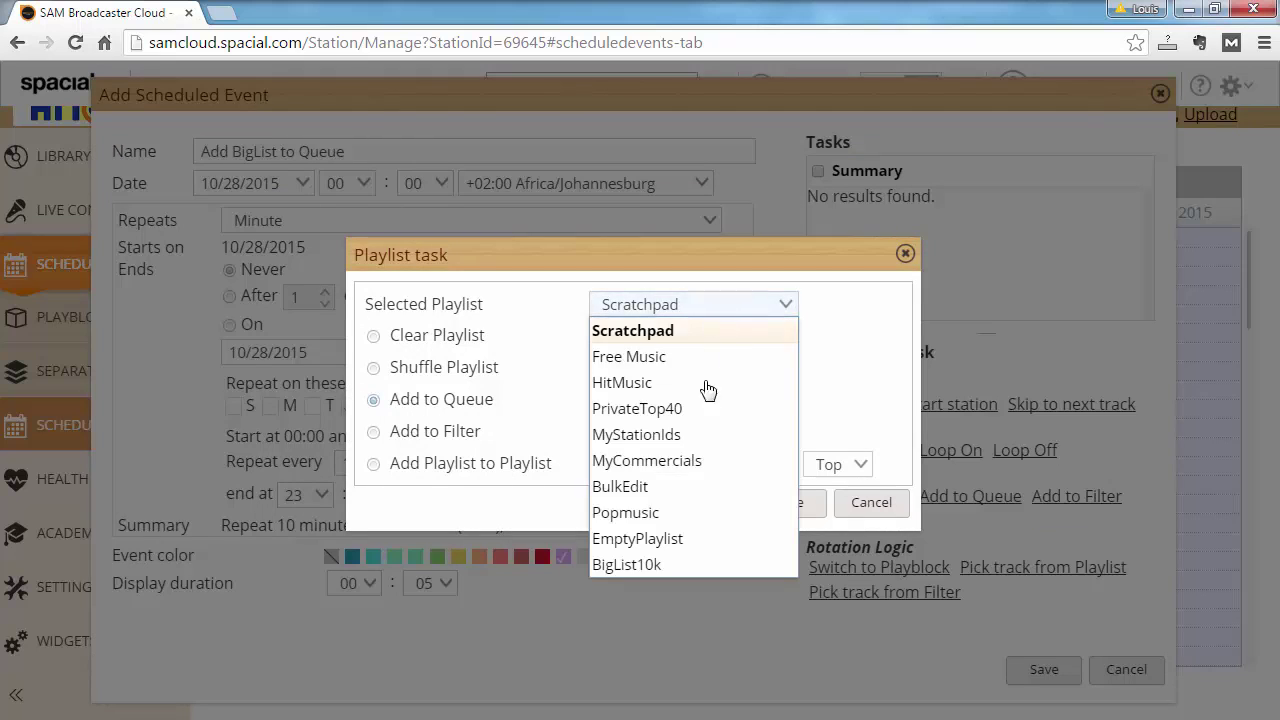
click(667, 565)
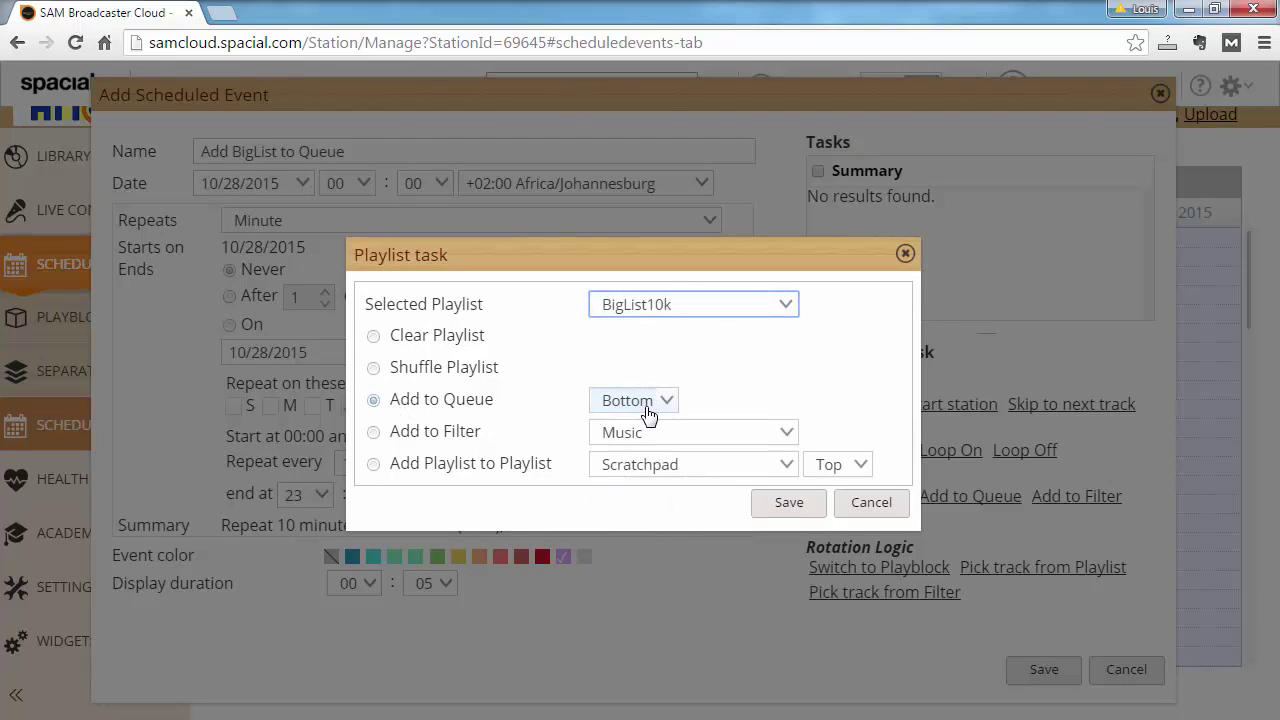
click(789, 503)
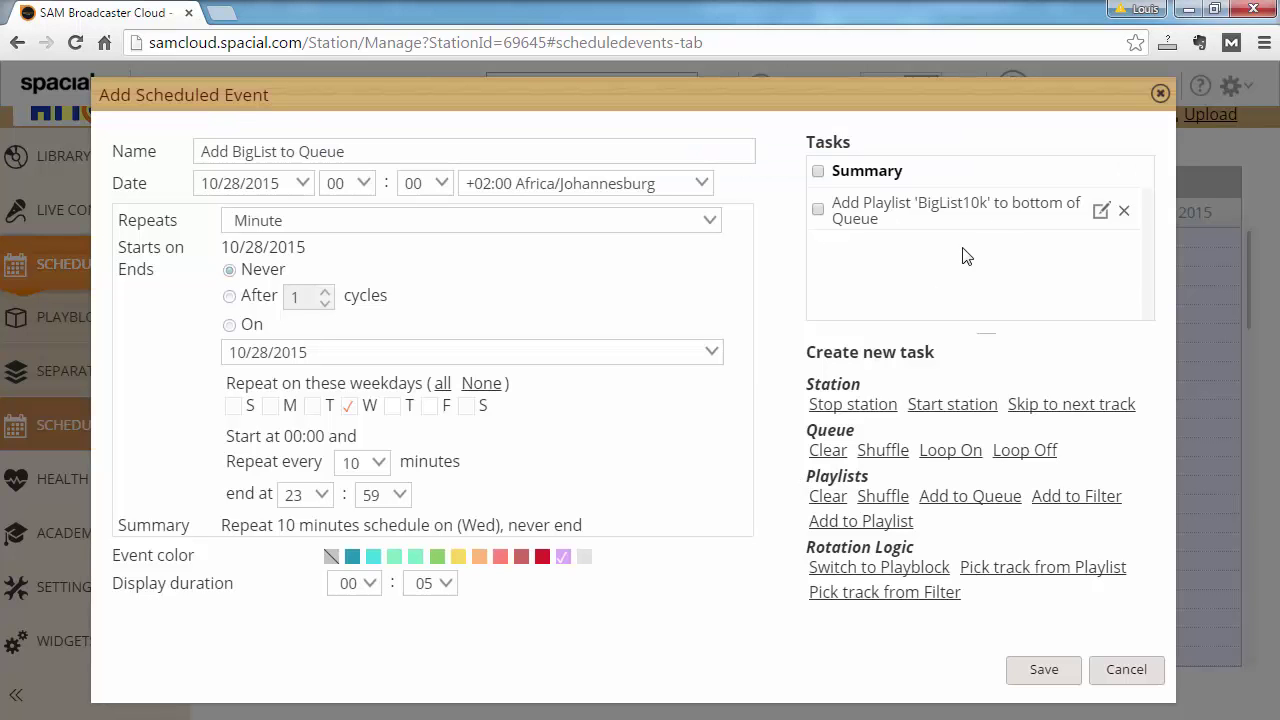
click(1040, 674)
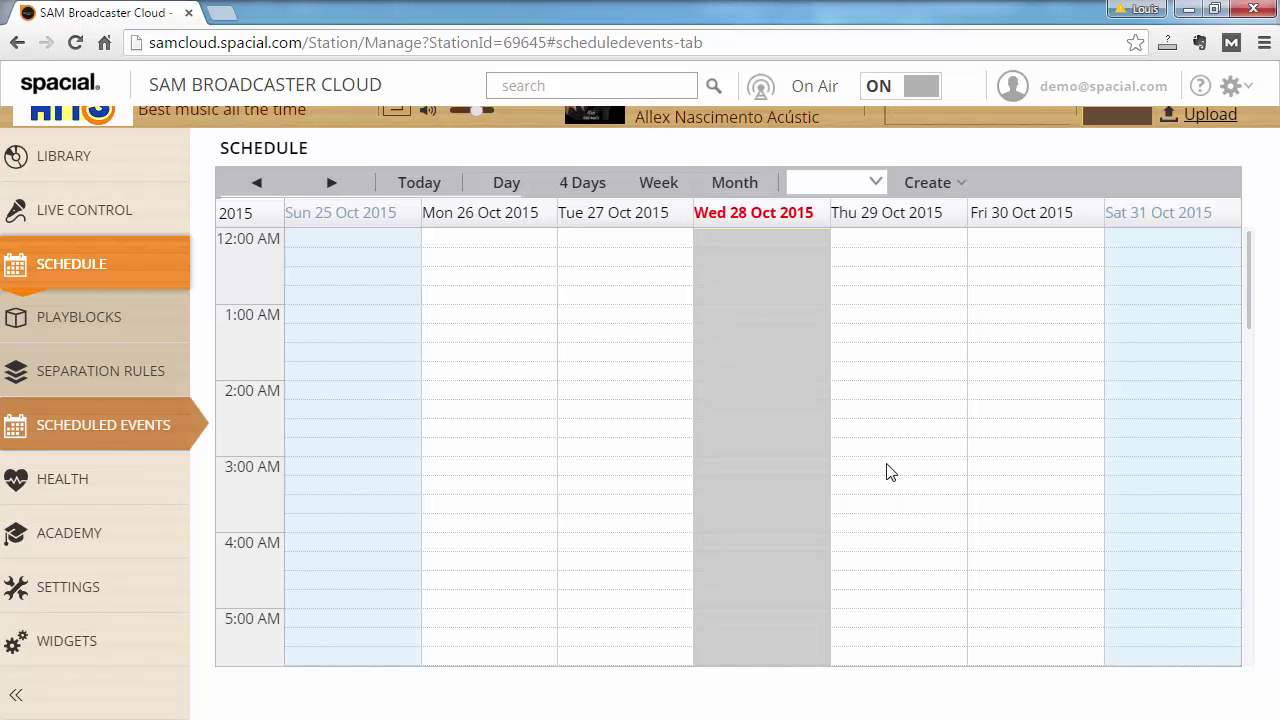
Scroll the Schedule week calendar to review the scheduled events.
drag(1255, 418, 1248, 325)
drag(1247, 320, 1222, 494)
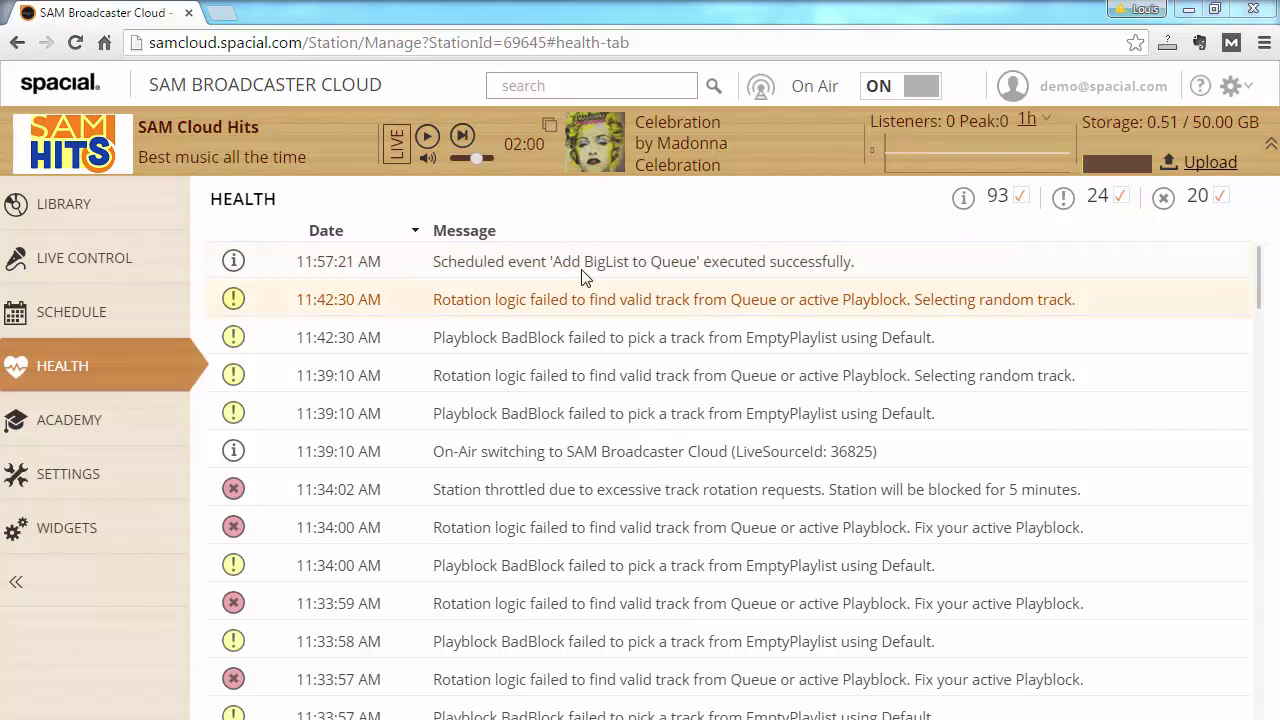
Check the success log entry, then select and drag all 9999 queued tracks in the Library.
click(355, 268)
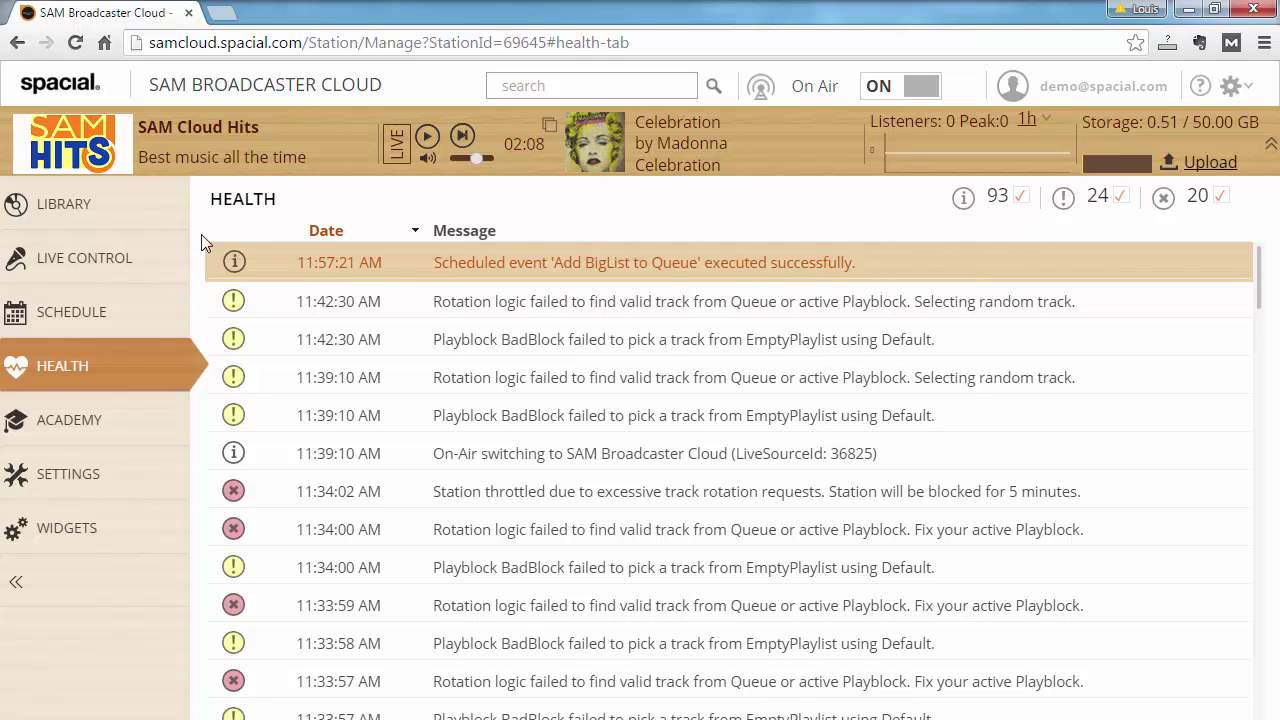
click(110, 222)
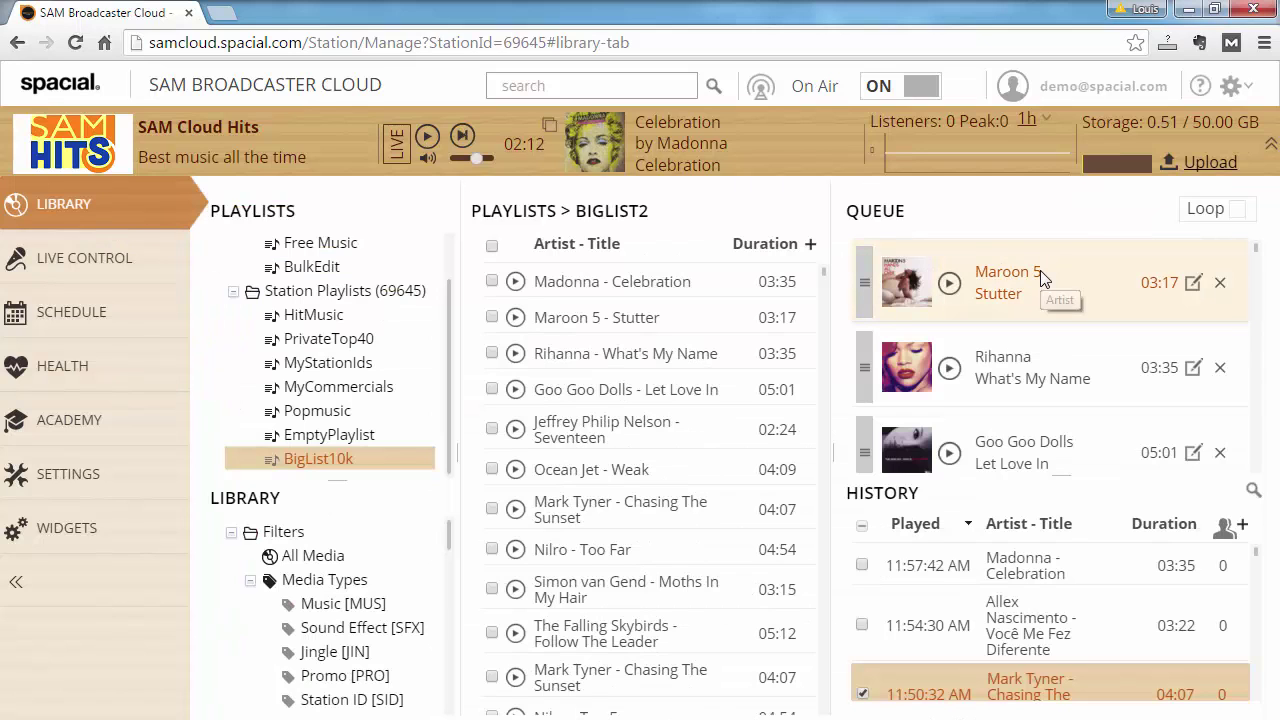
click(1080, 268)
key(ctrl+a)
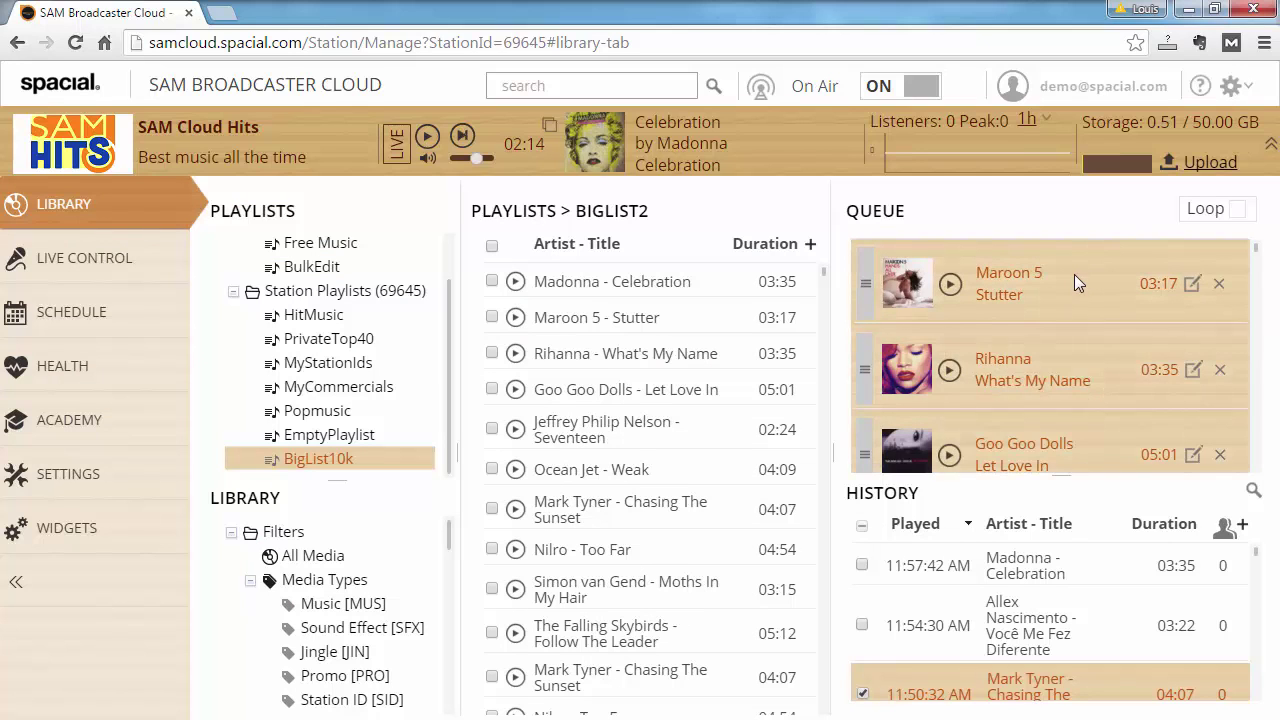
drag(1074, 274, 93, 628)
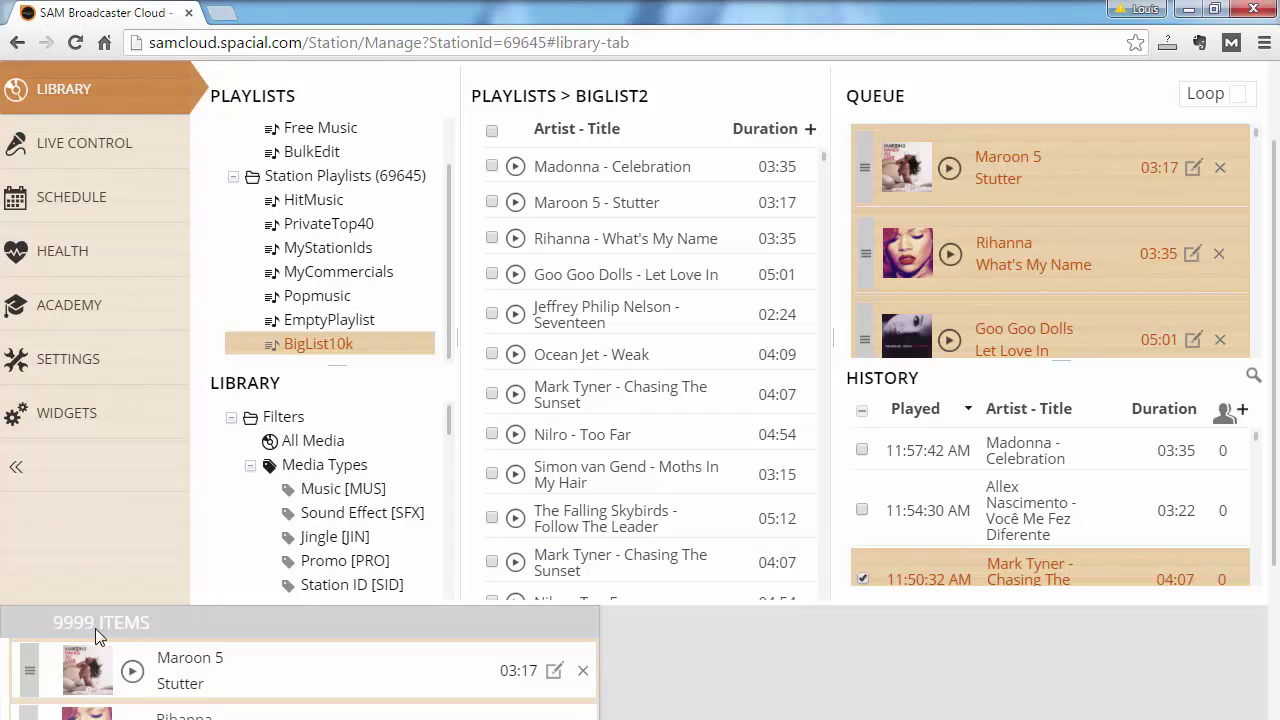
drag(95, 629, 95, 629)
Reload the station page and switch the queue to the compact column list view.
key(F5)
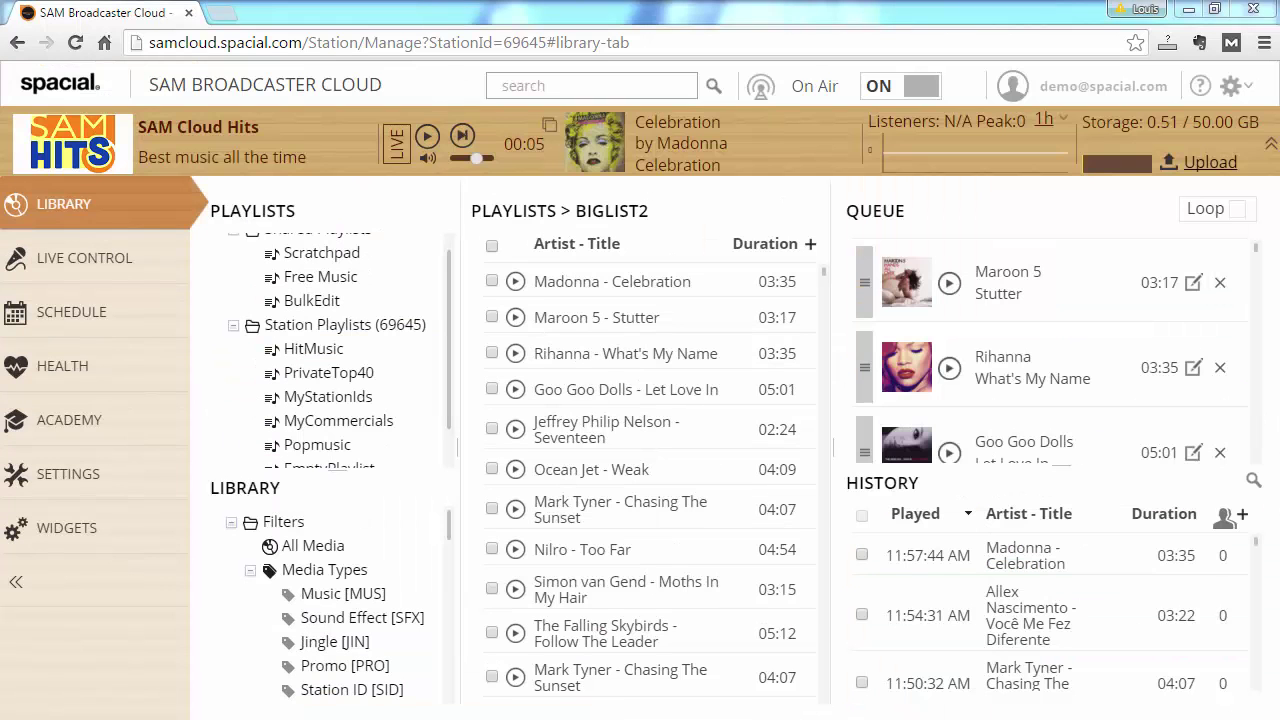
click(1019, 357)
right_click(1020, 357)
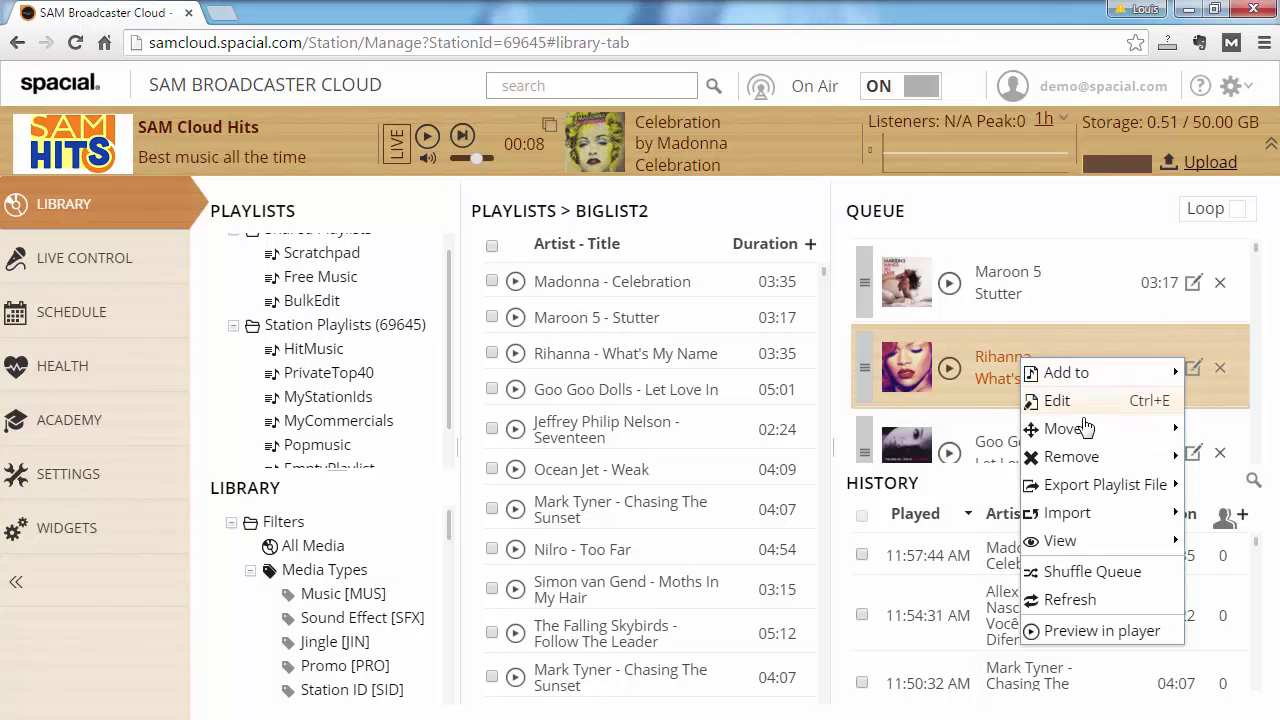
mouse_move(1083, 542)
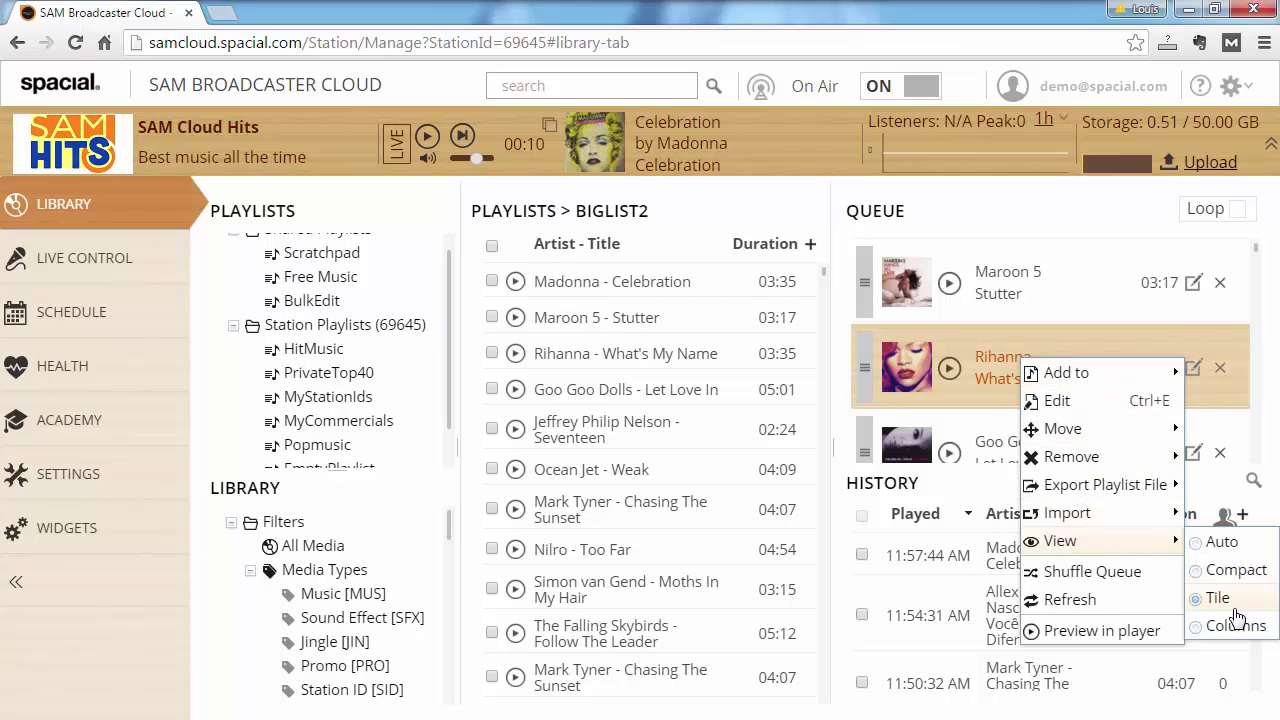
click(1254, 550)
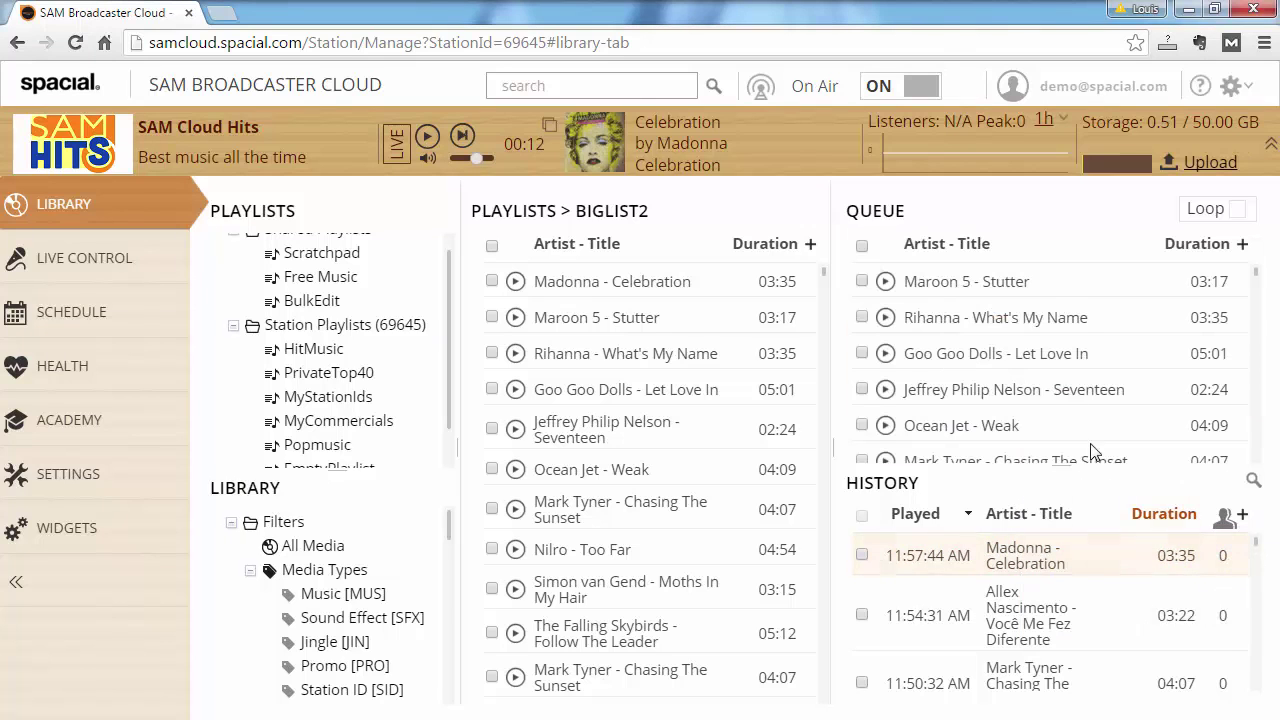
Check the latest event success entry, then select all queued tracks to gauge the count.
click(1060, 287)
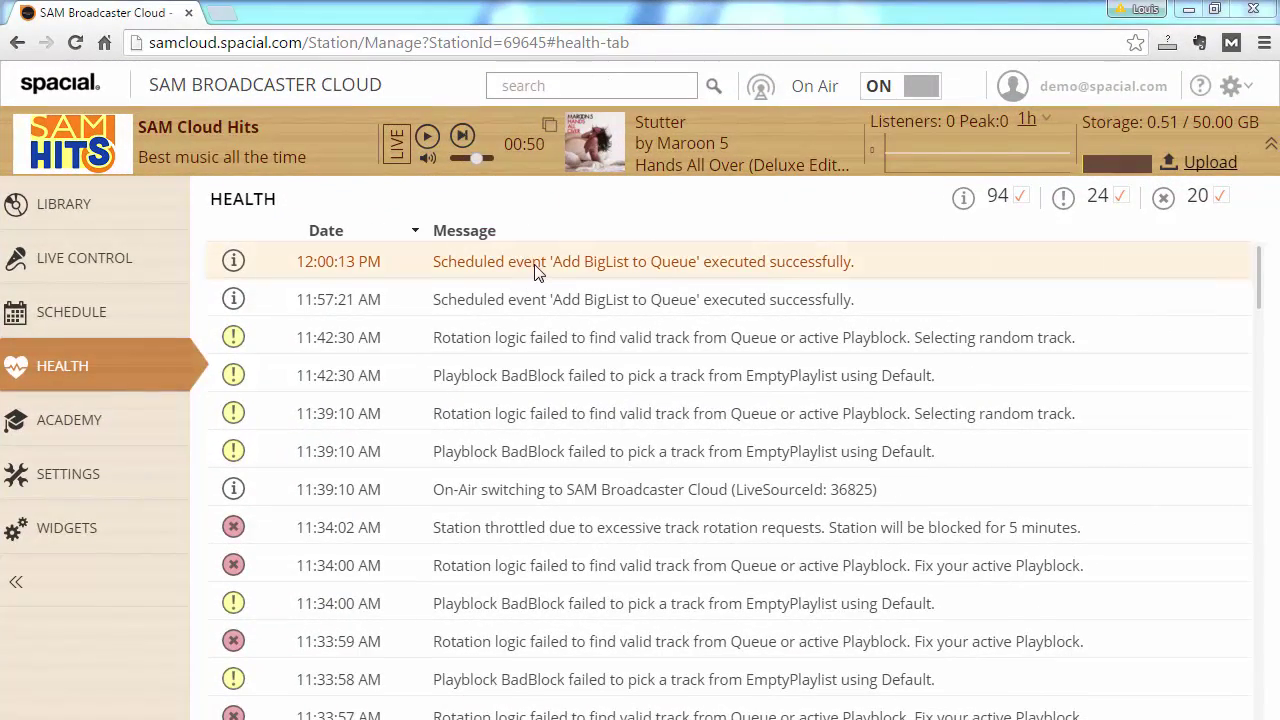
click(534, 264)
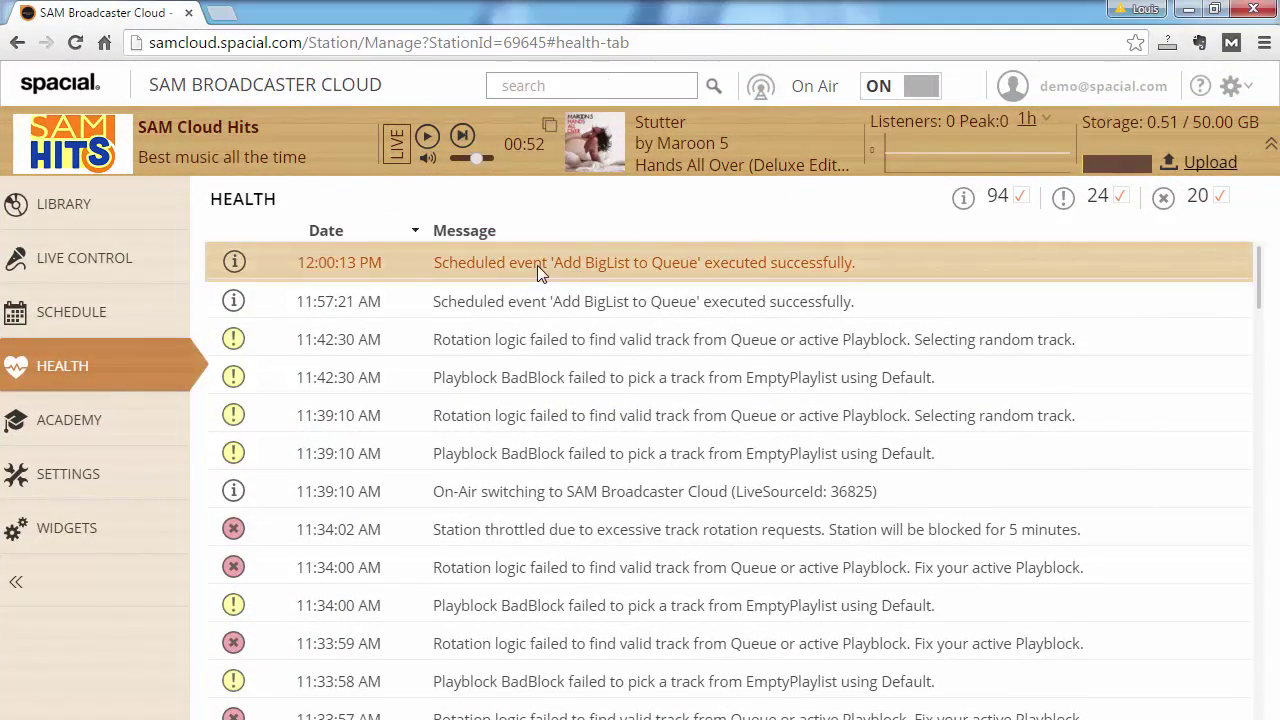
click(130, 206)
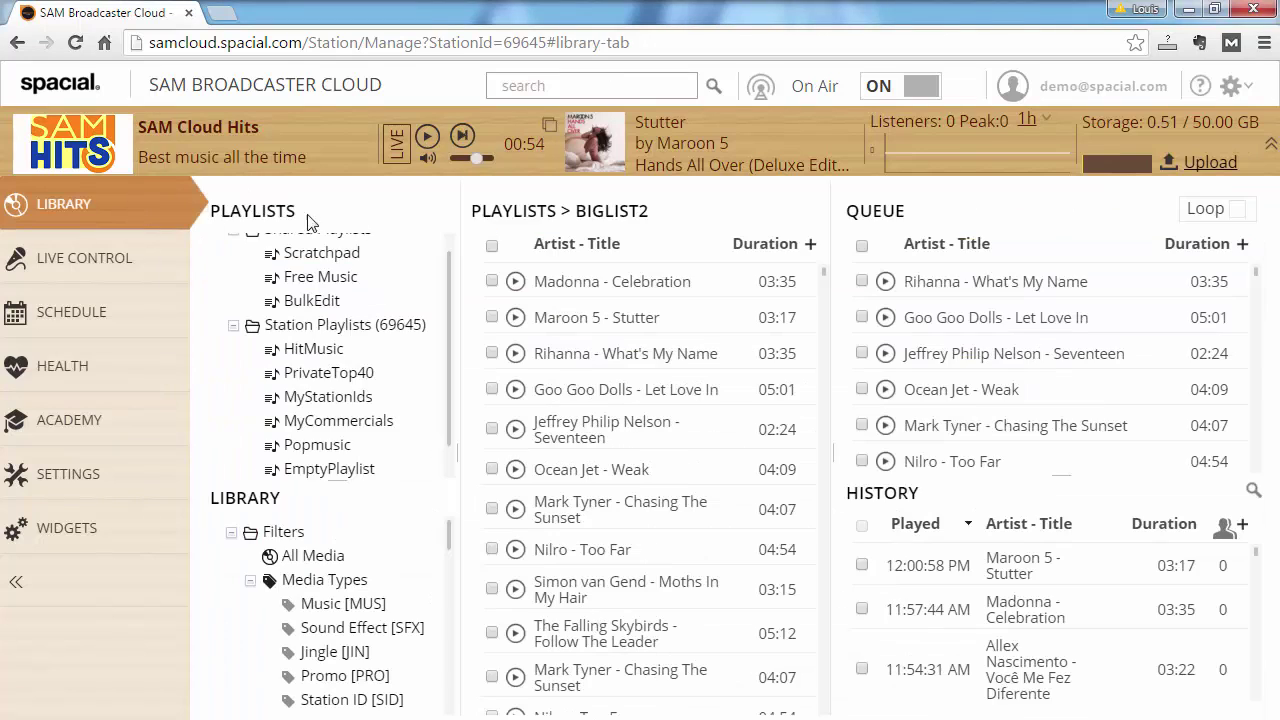
click(993, 287)
key(ctrl+a)
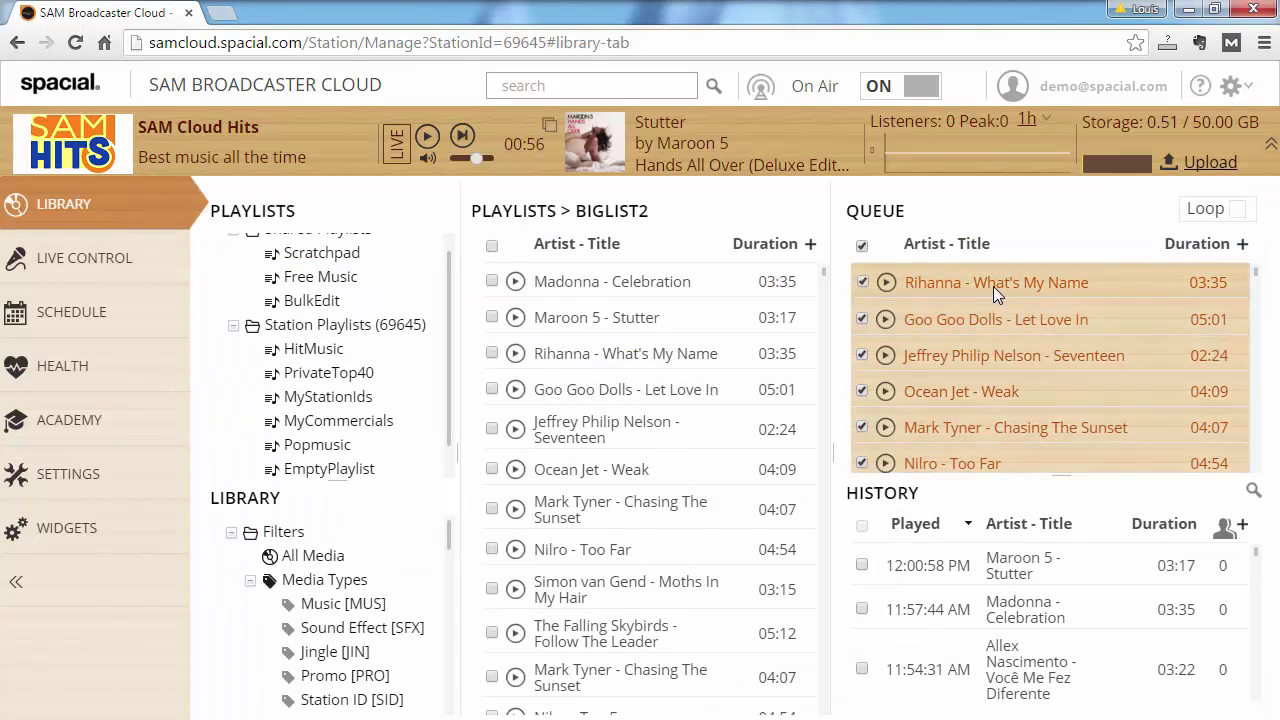
drag(995, 284, 691, 331)
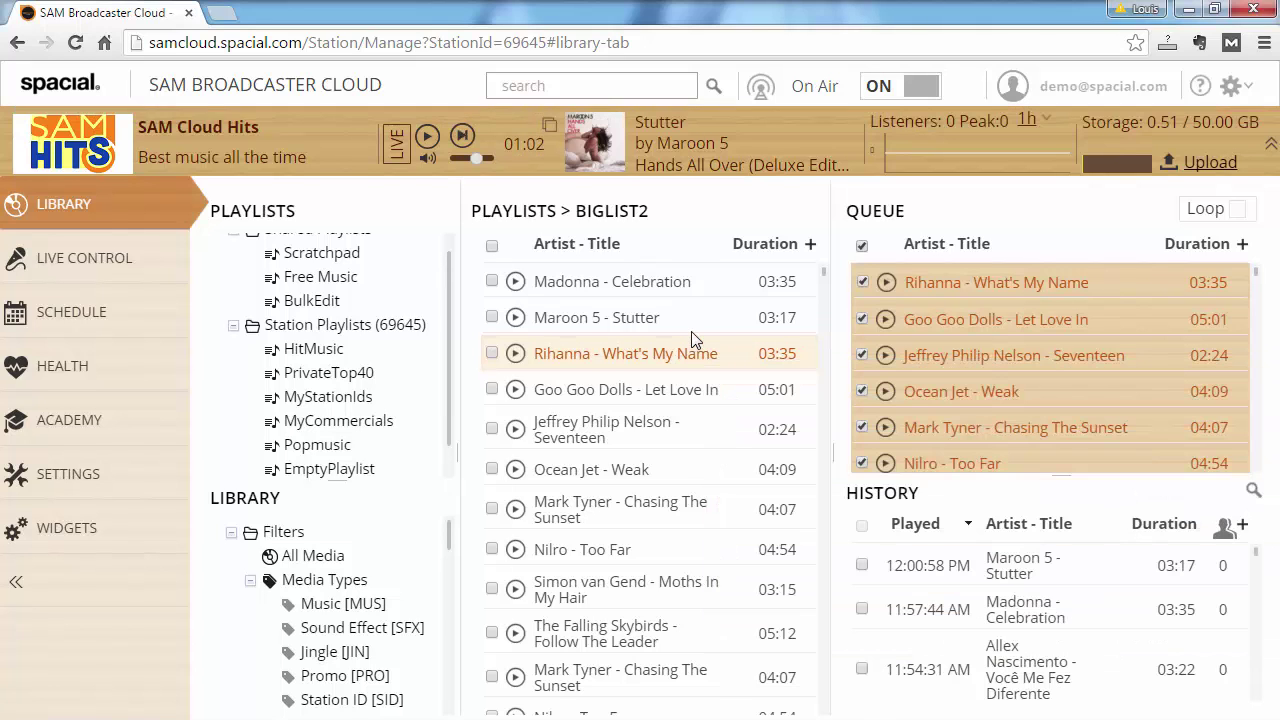
Review the 12:10 success entry, then select all queued tracks again to see the total.
click(1004, 287)
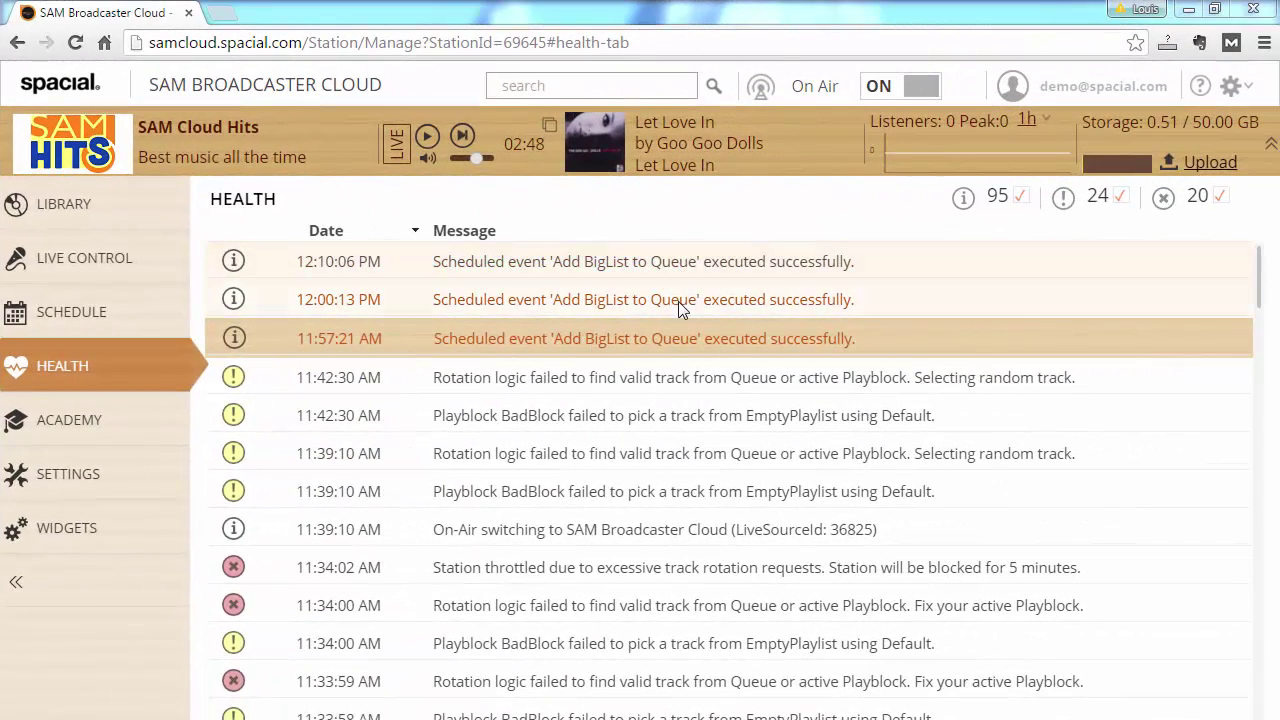
click(696, 268)
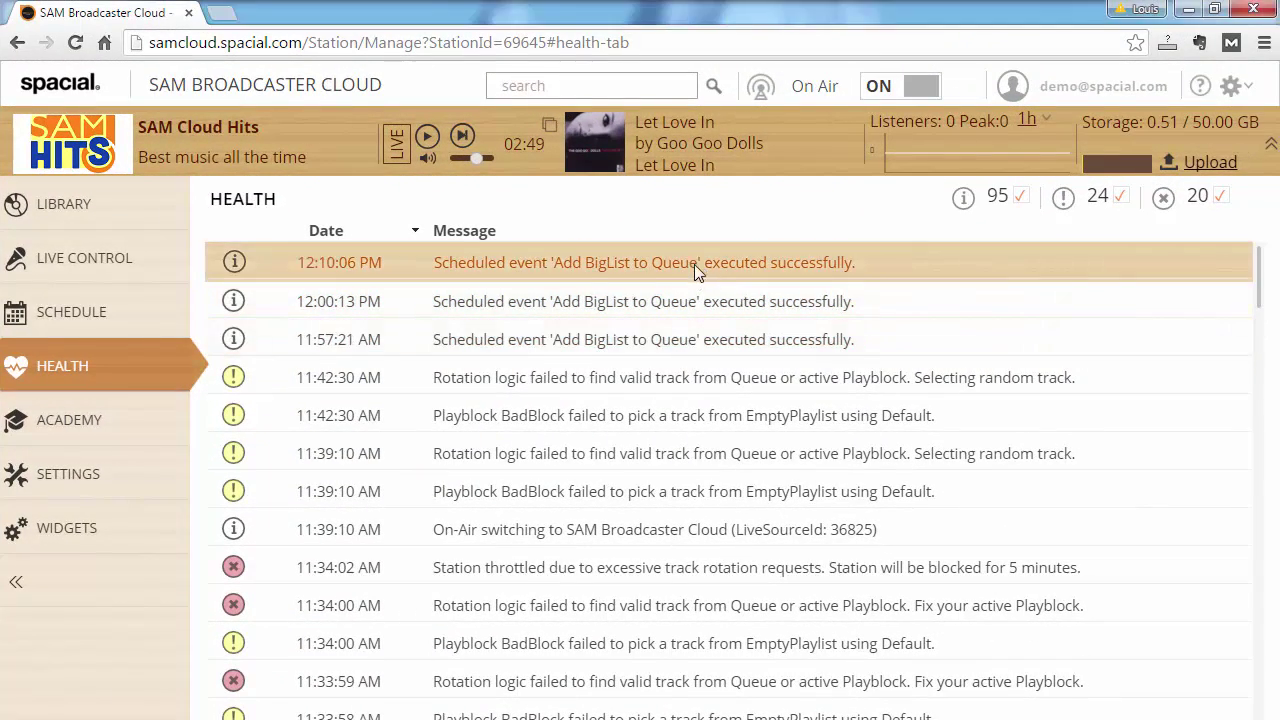
click(116, 207)
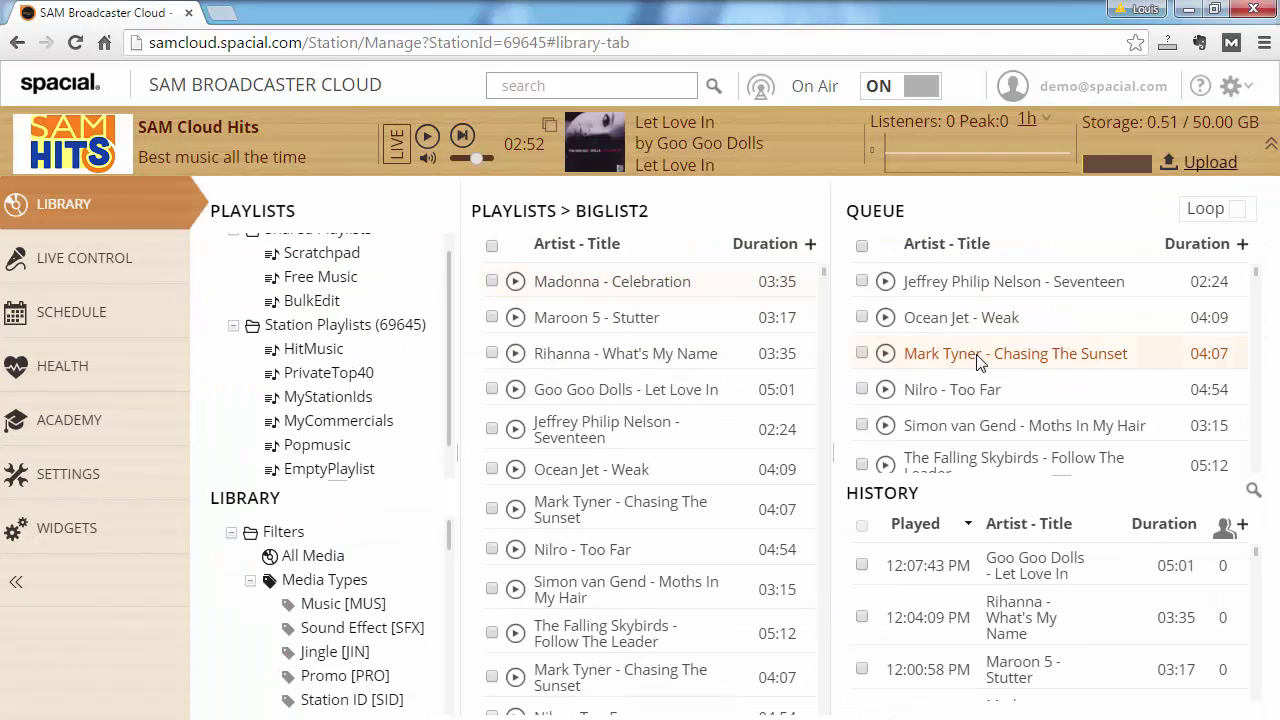
click(1008, 322)
key(ctrl+a)
drag(1002, 314, 863, 334)
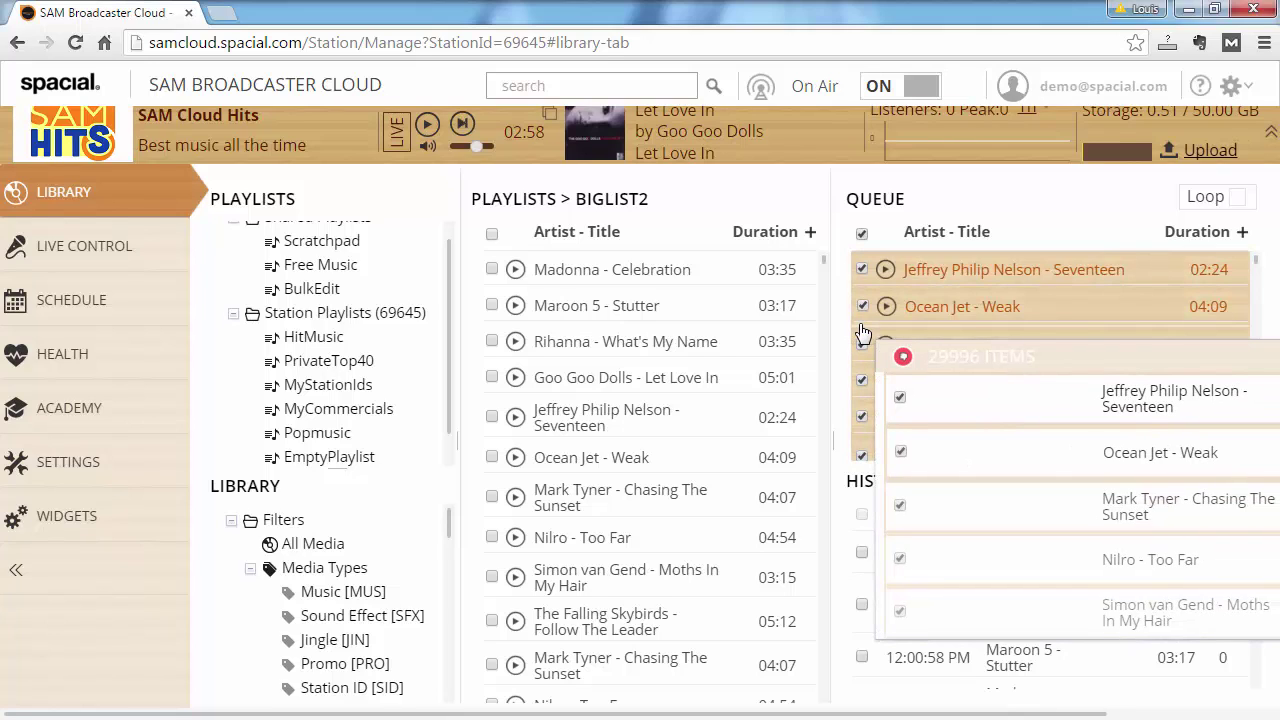
drag(863, 333, 863, 333)
drag(863, 333, 862, 332)
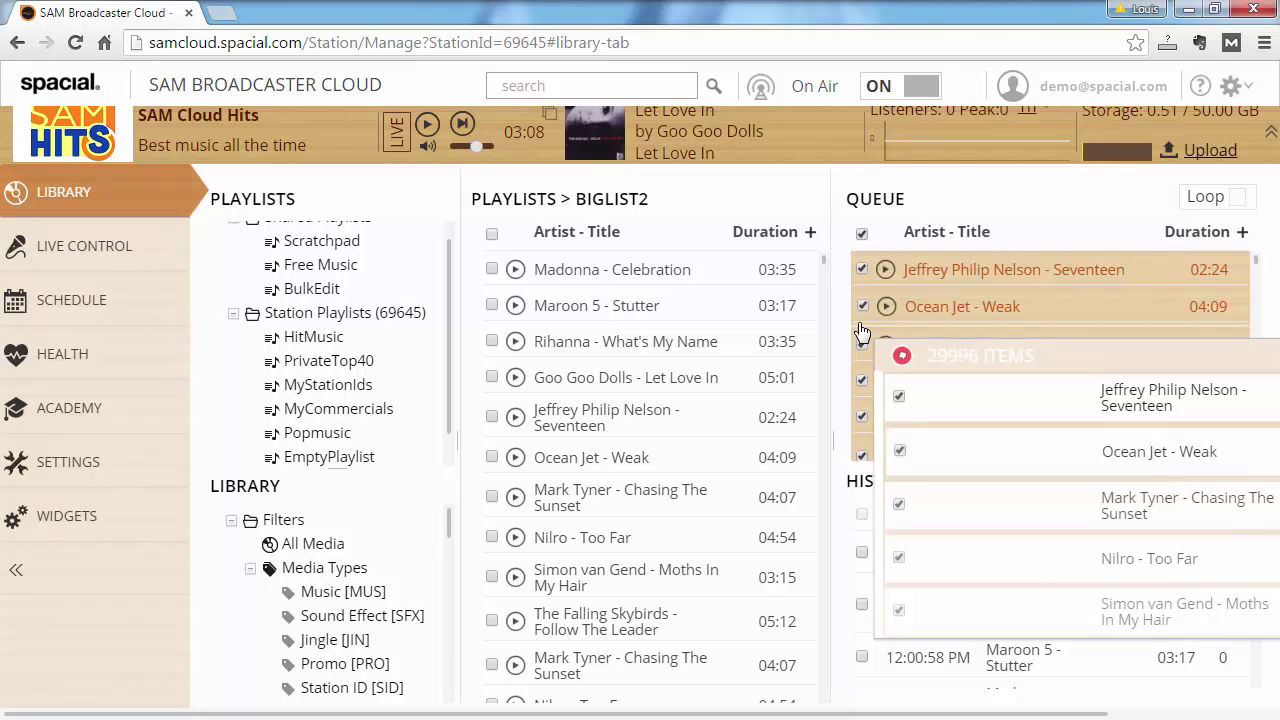
drag(862, 332, 914, 322)
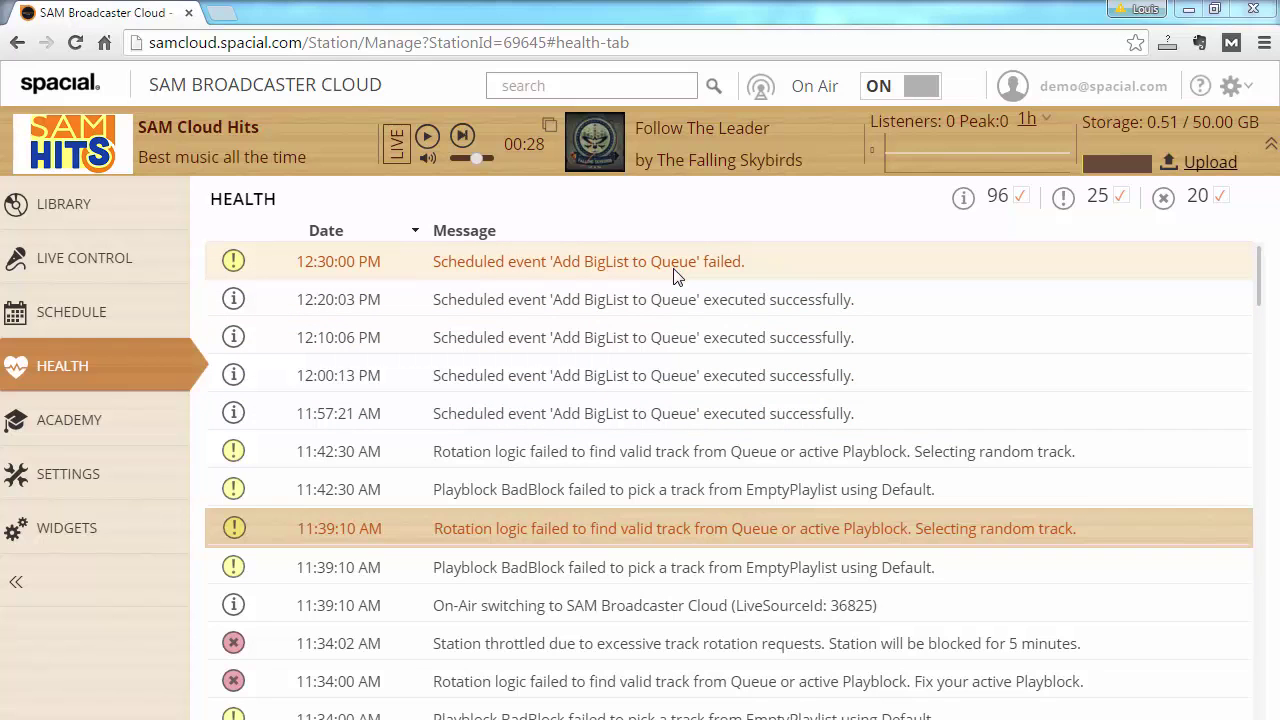
Select the STINGER - MUSIC 24 7 queue item in the Library, then go to Schedule.
click(160, 221)
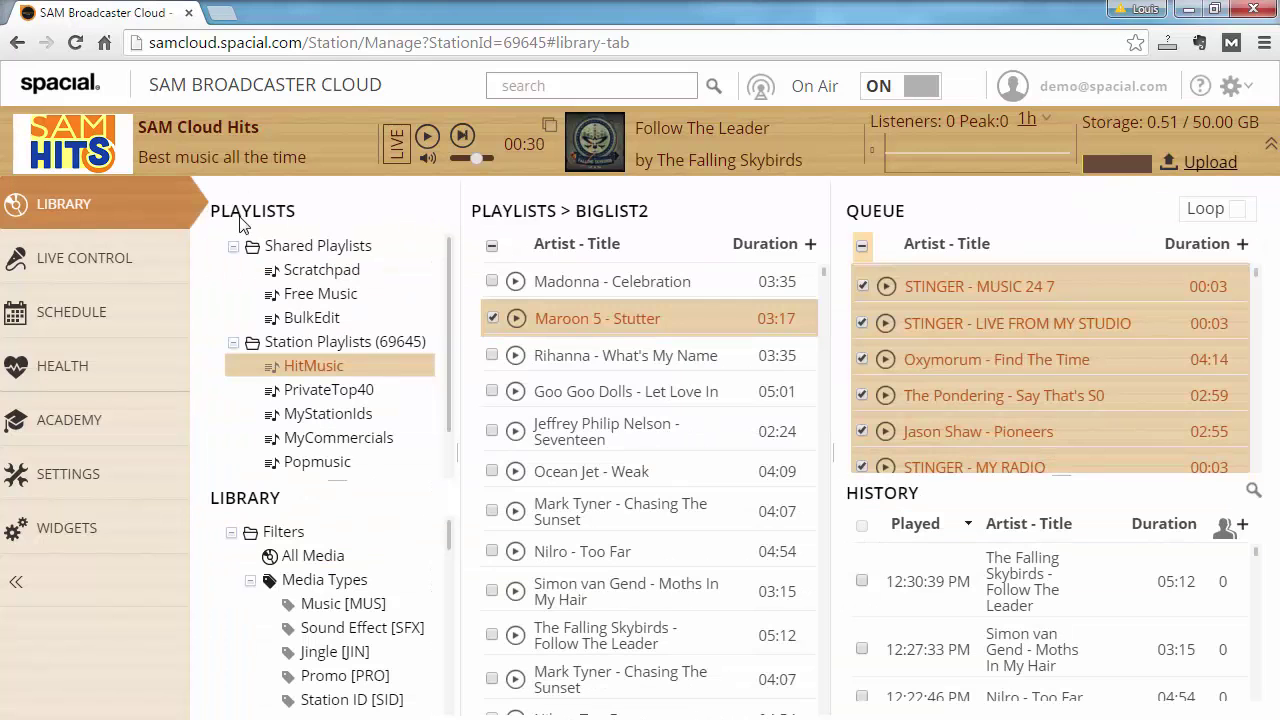
click(1019, 290)
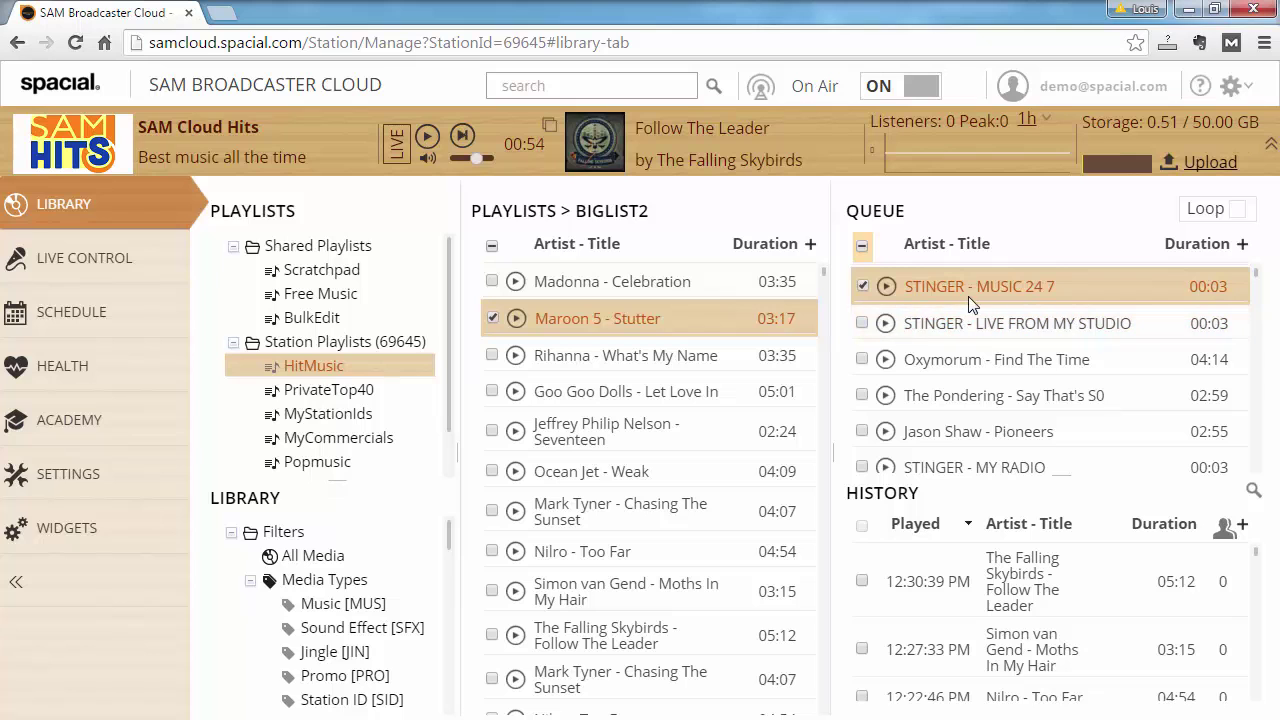
click(136, 311)
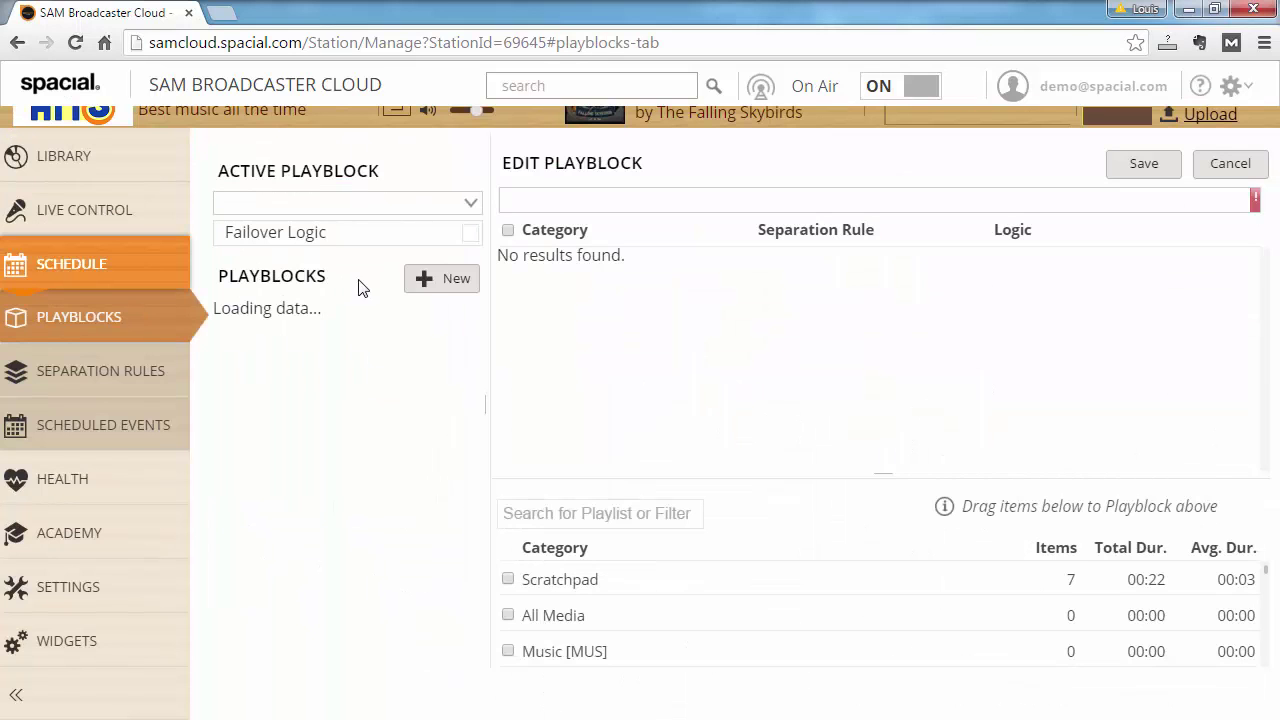
Open the Add BigList to Queue scheduled event for editing.
click(150, 426)
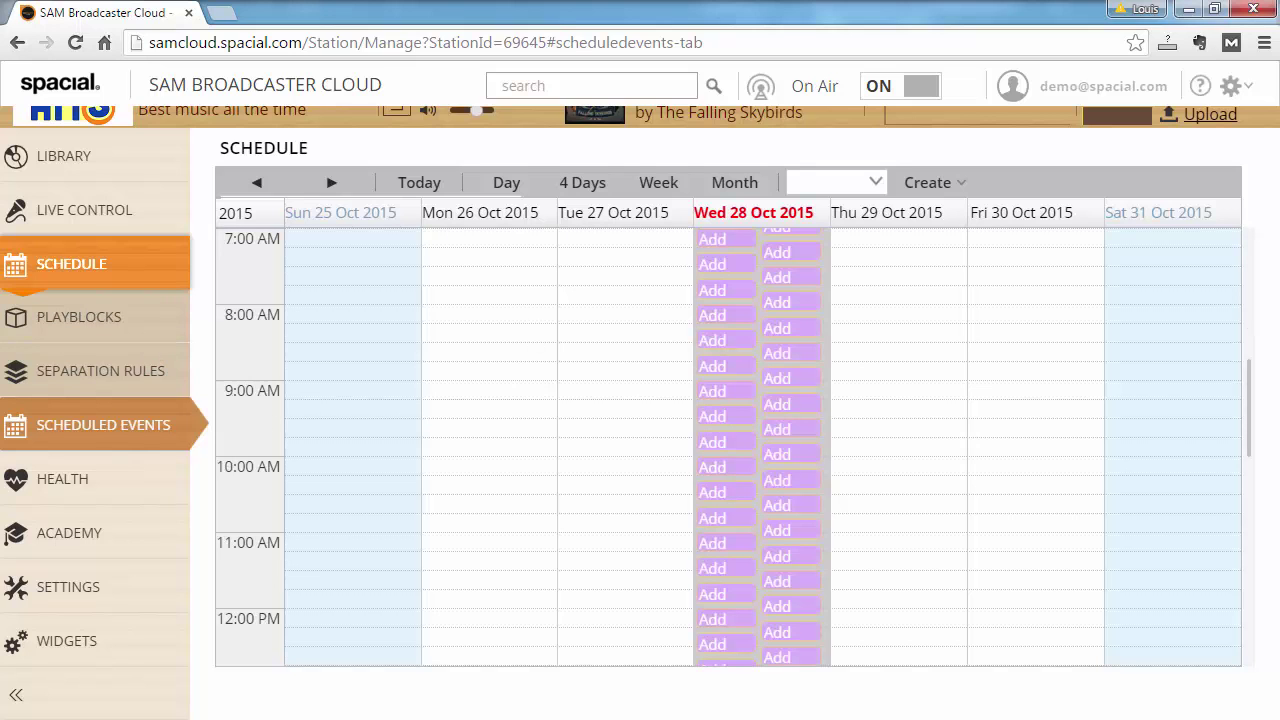
click(788, 429)
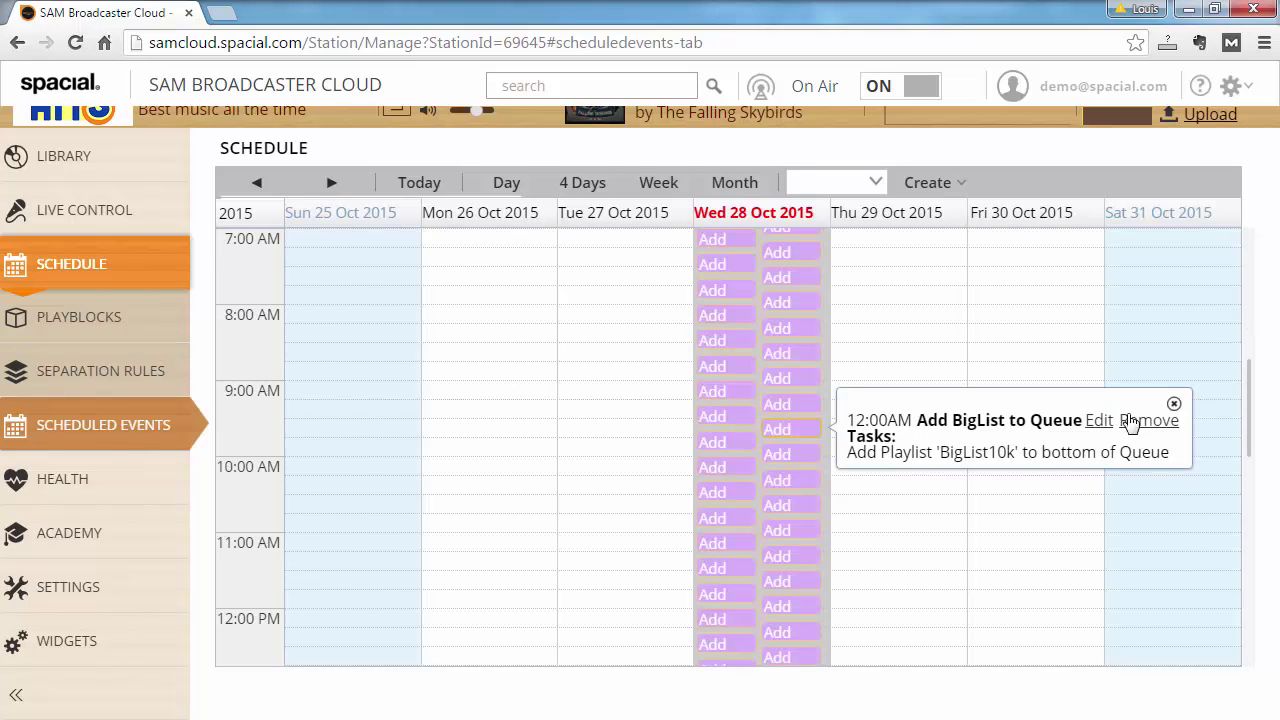
click(1097, 425)
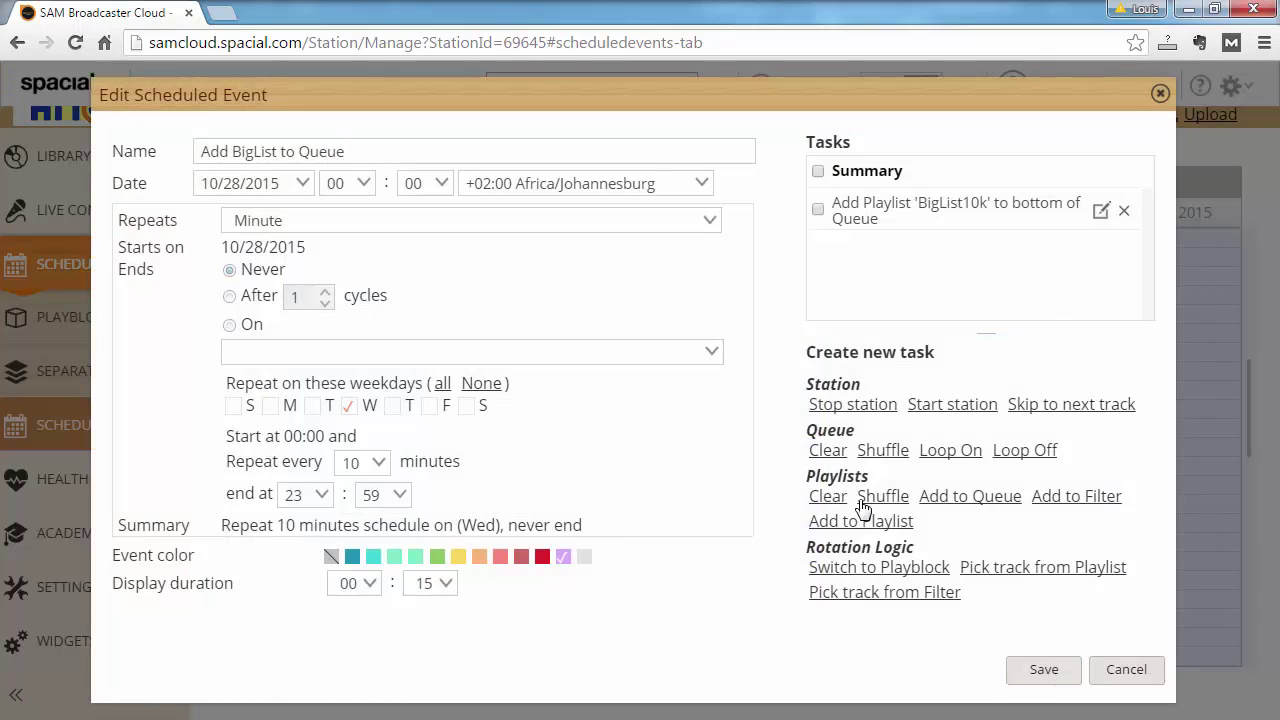
Add a Clear Queue task ahead of the BigList10k task, save, and return to the Library.
click(829, 452)
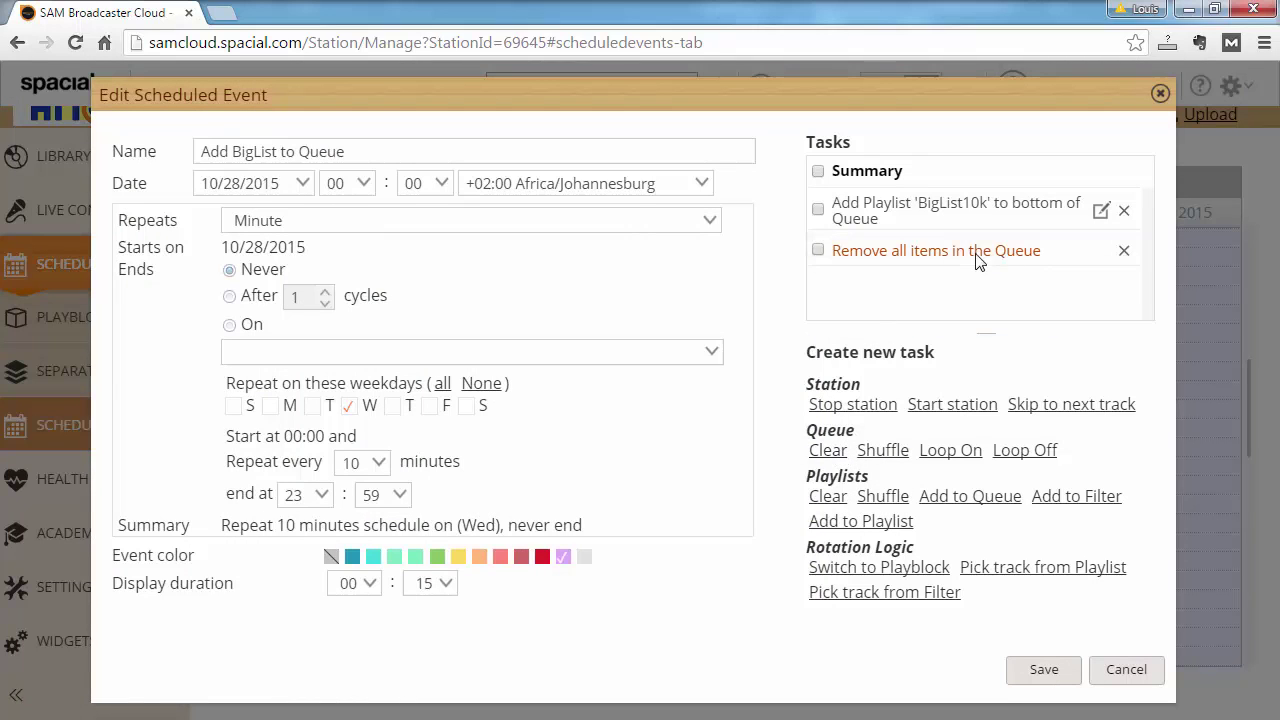
drag(973, 265, 962, 210)
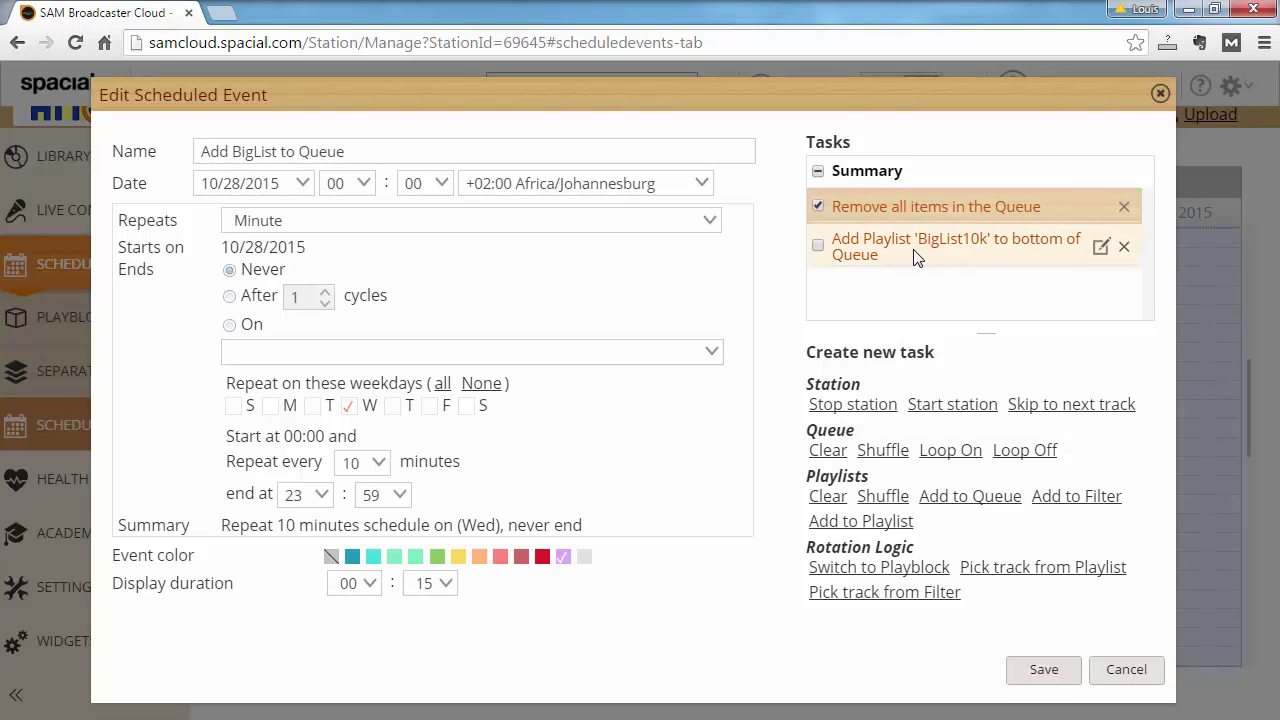
click(1000, 258)
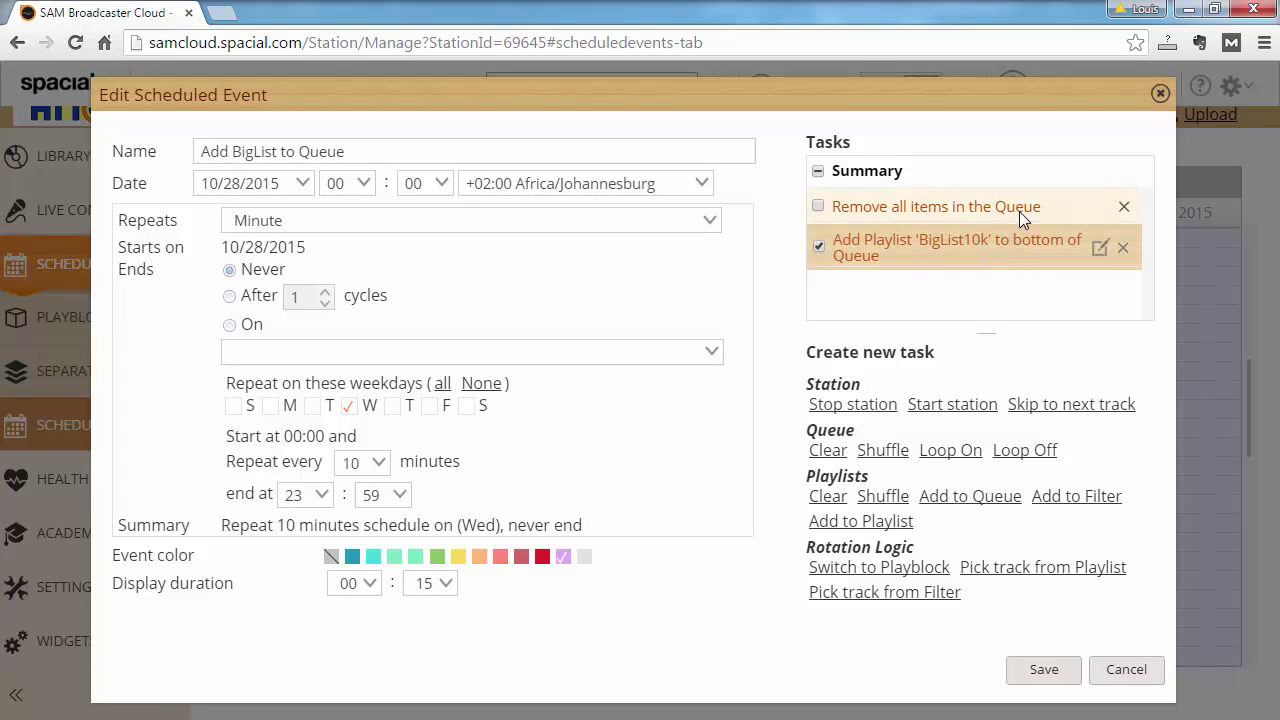
click(1019, 212)
click(1006, 250)
click(1048, 672)
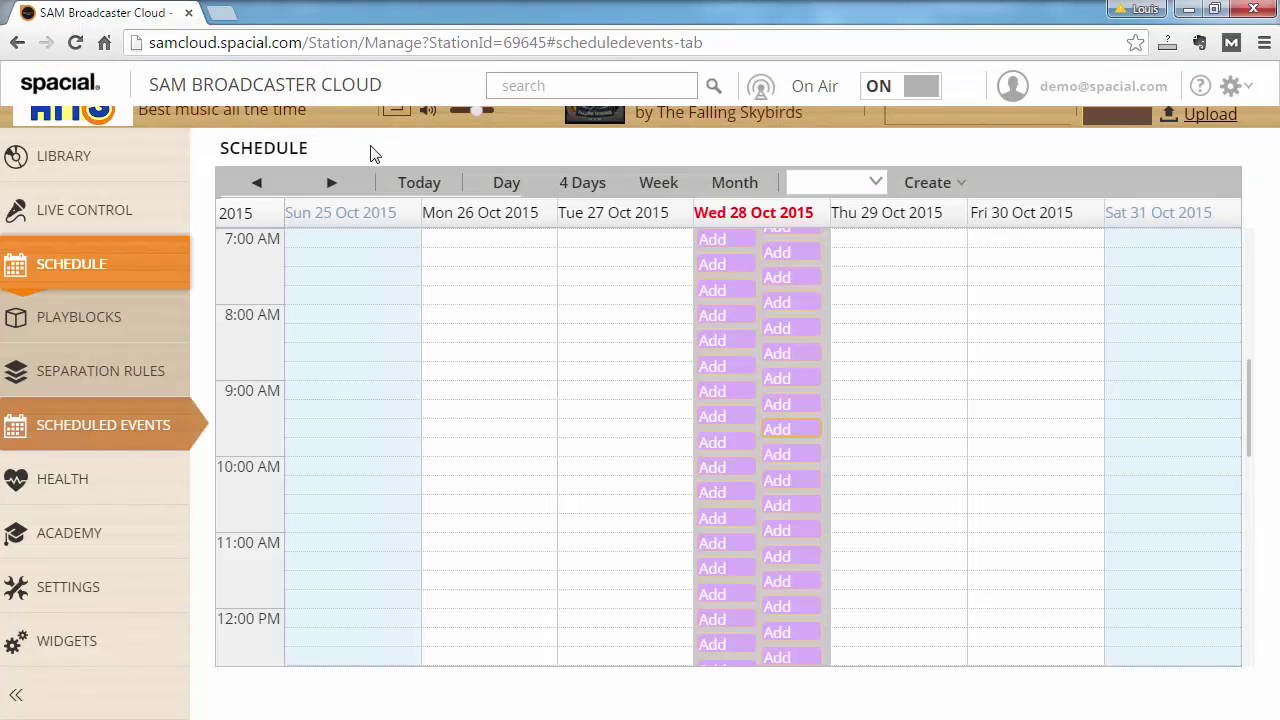
click(133, 164)
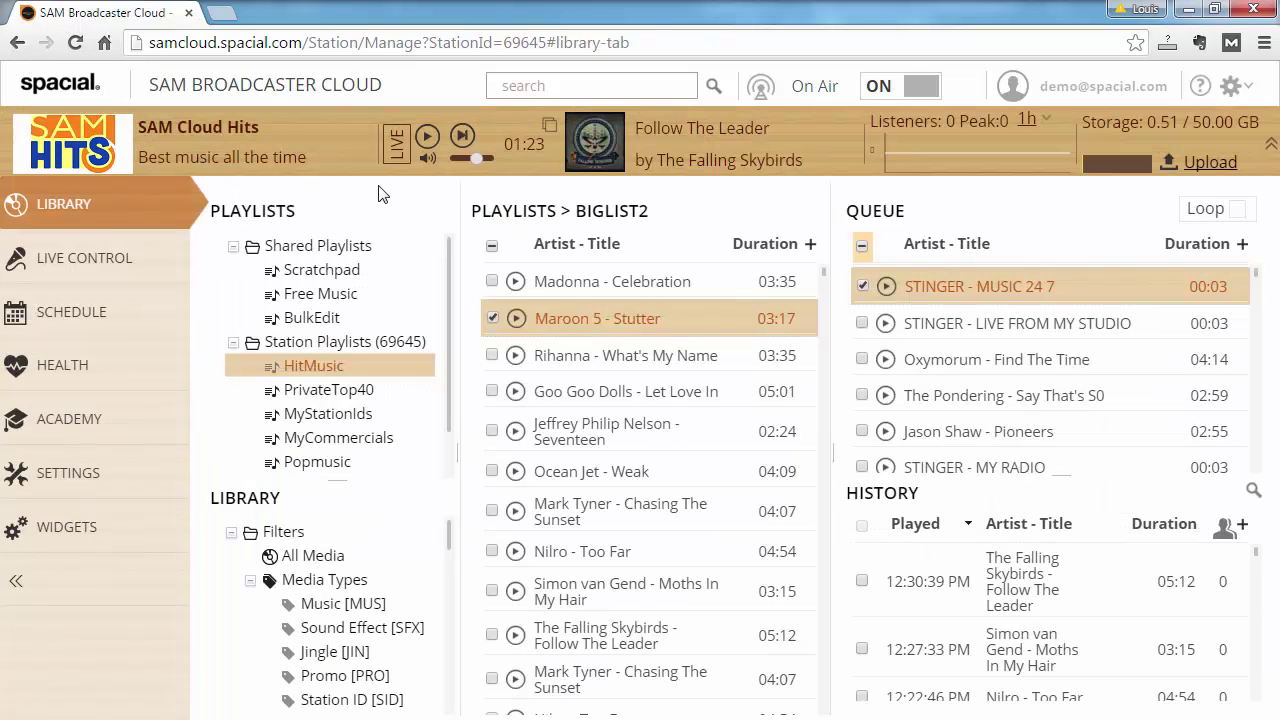
Select the STINGER - LIVE FROM MY STUDIO item in the queue.
click(965, 322)
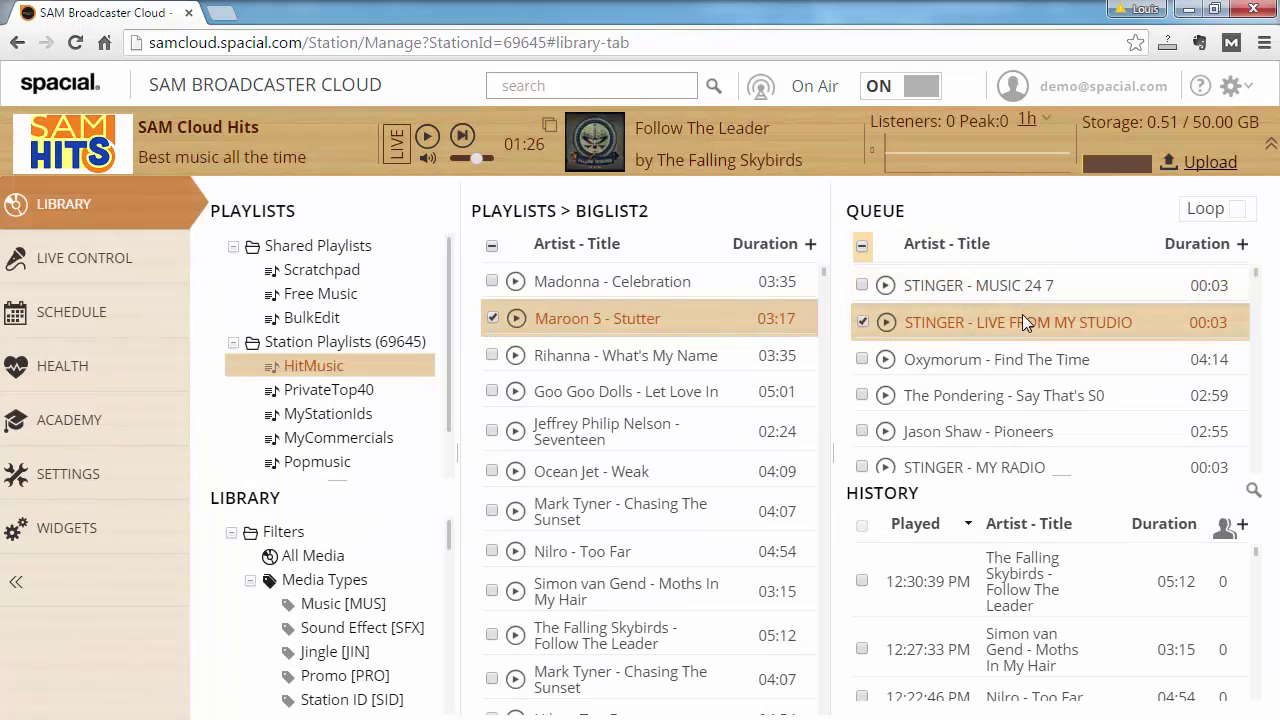